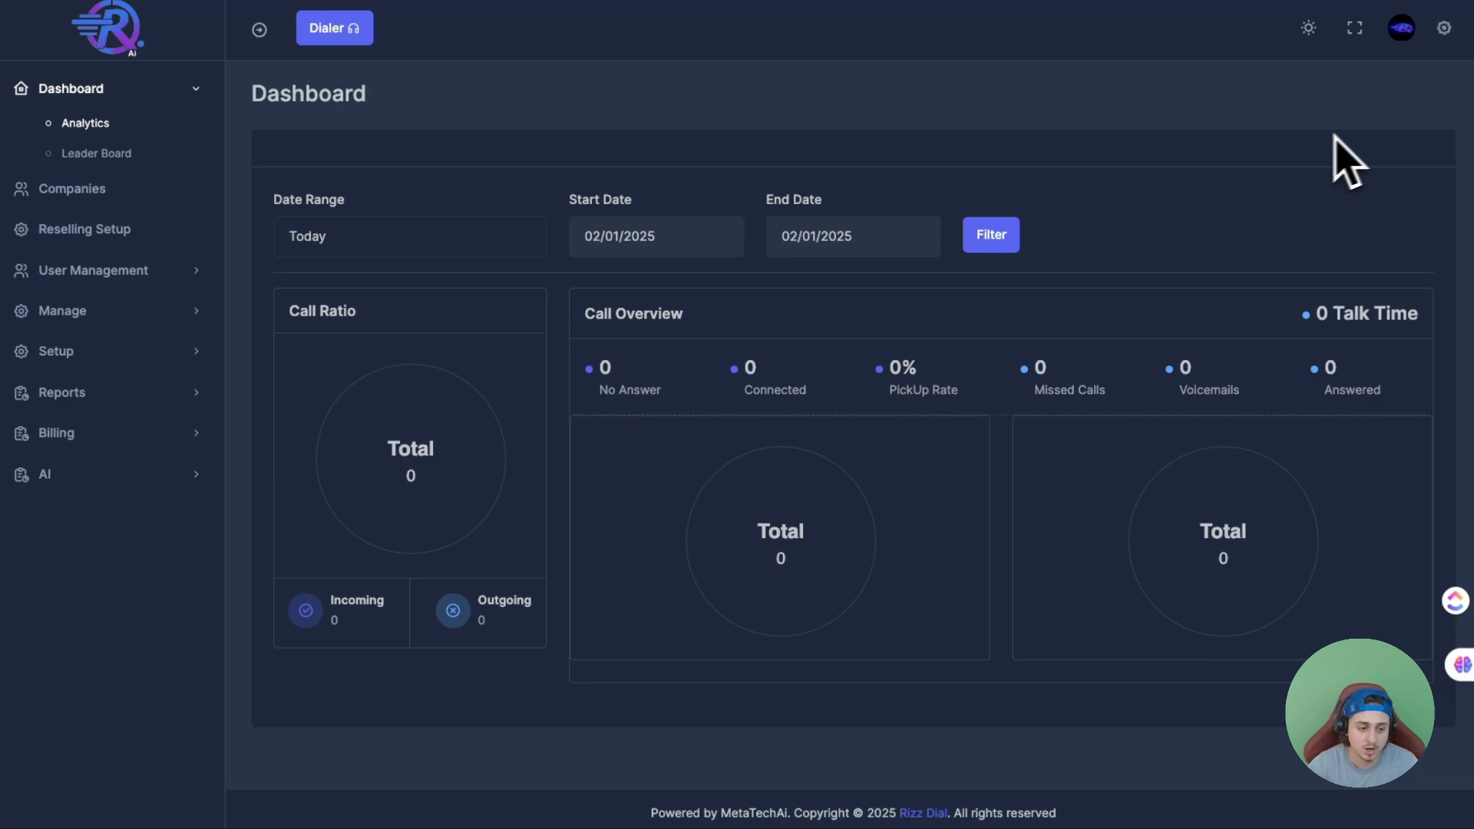
- Open the AI knowledge base list and look through its existing entries
left_click(89, 475)
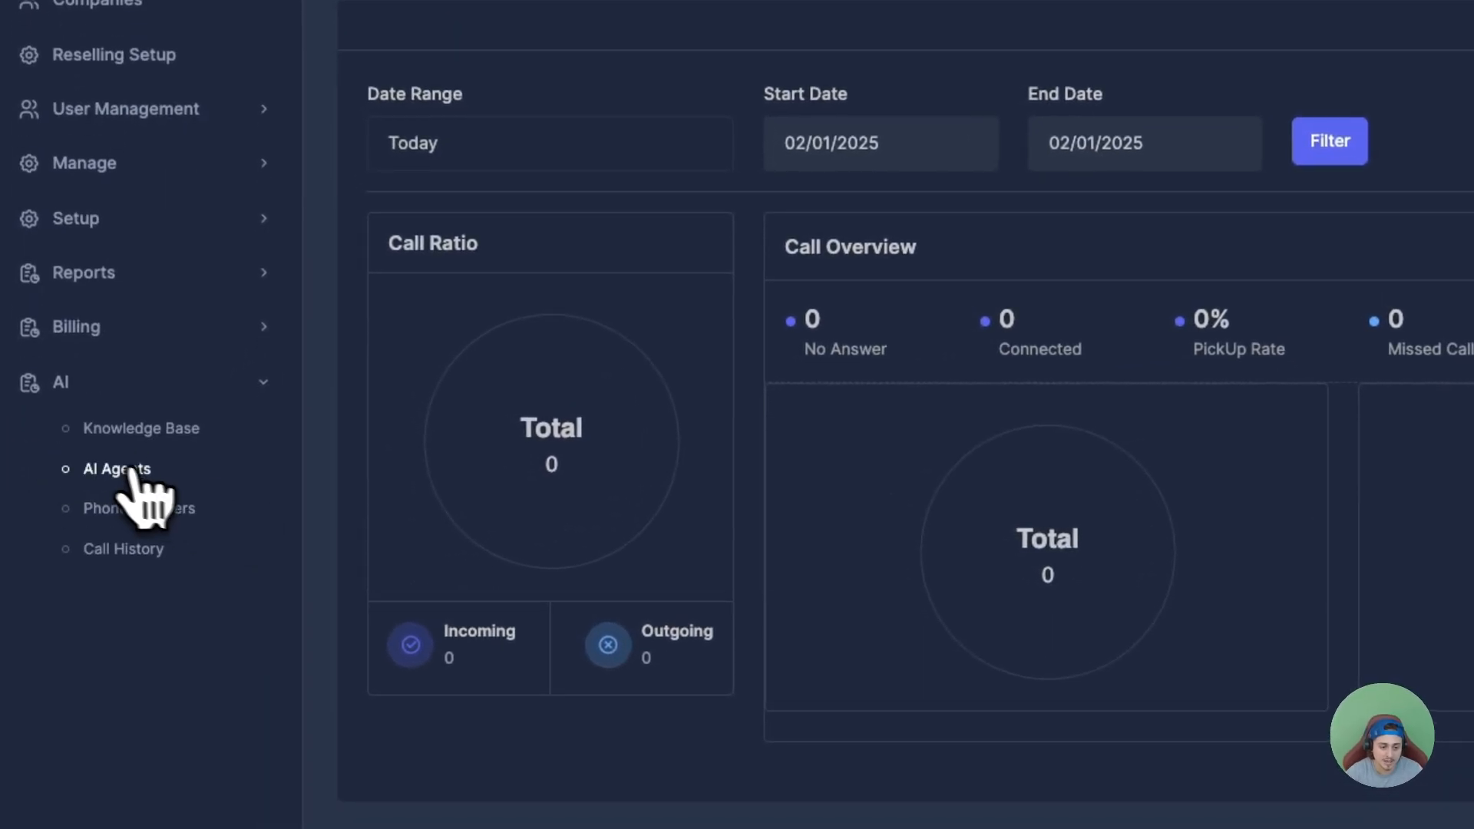
left_click(157, 429)
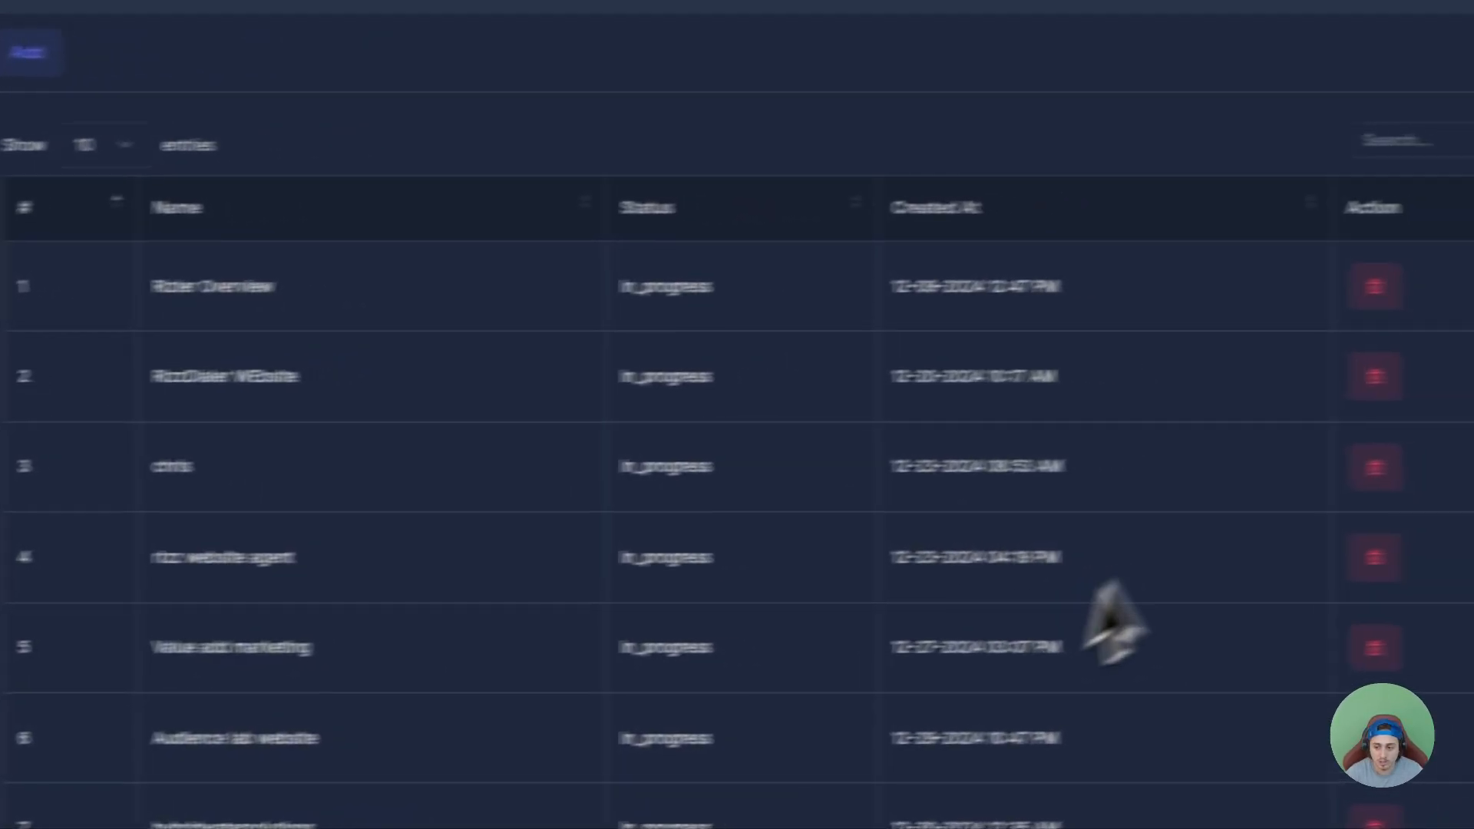
scroll(963, 682, "down", 3)
scroll(988, 681, "up", 3)
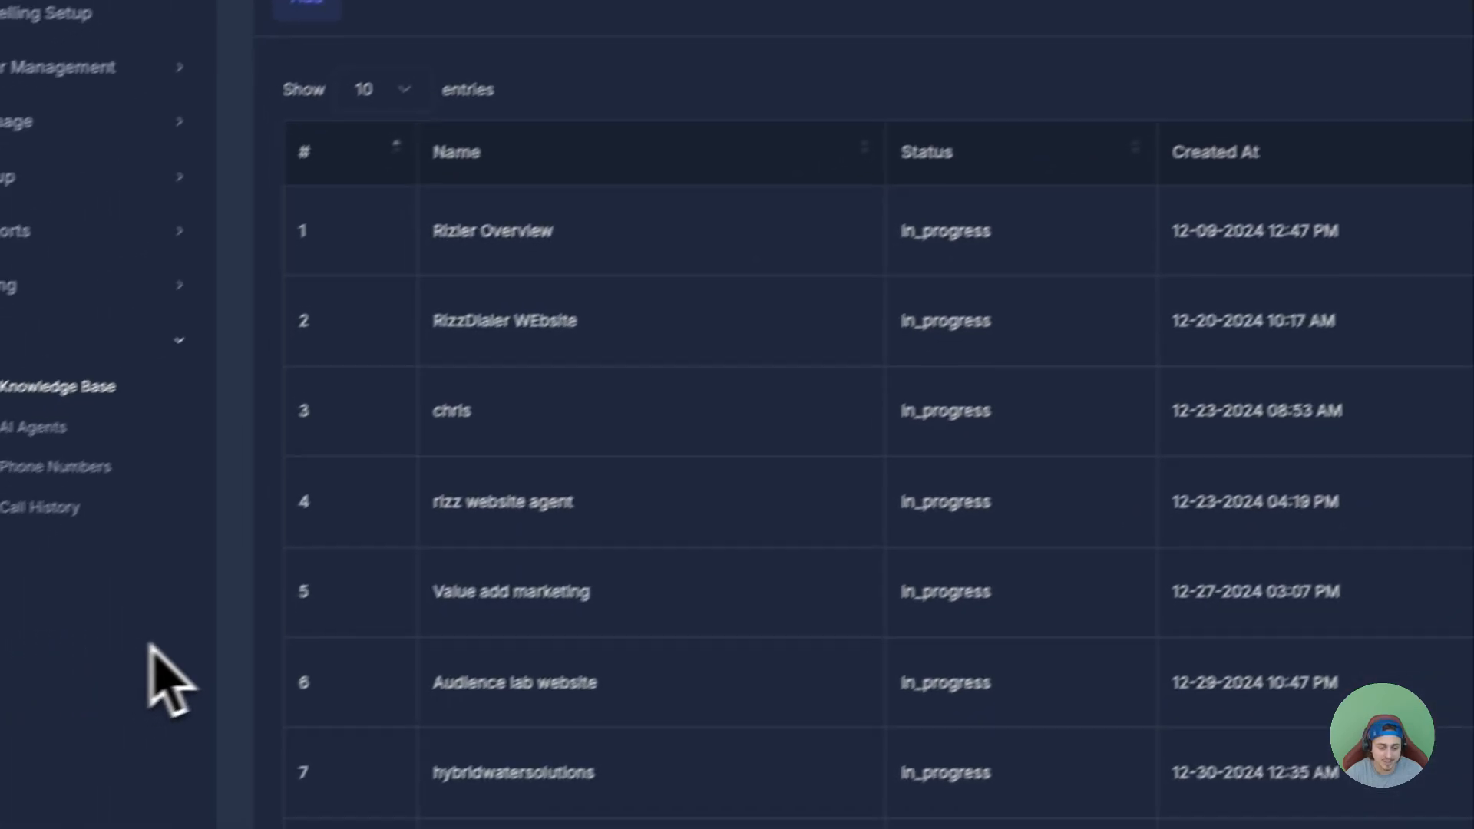
scroll(1090, 430, "down", 4)
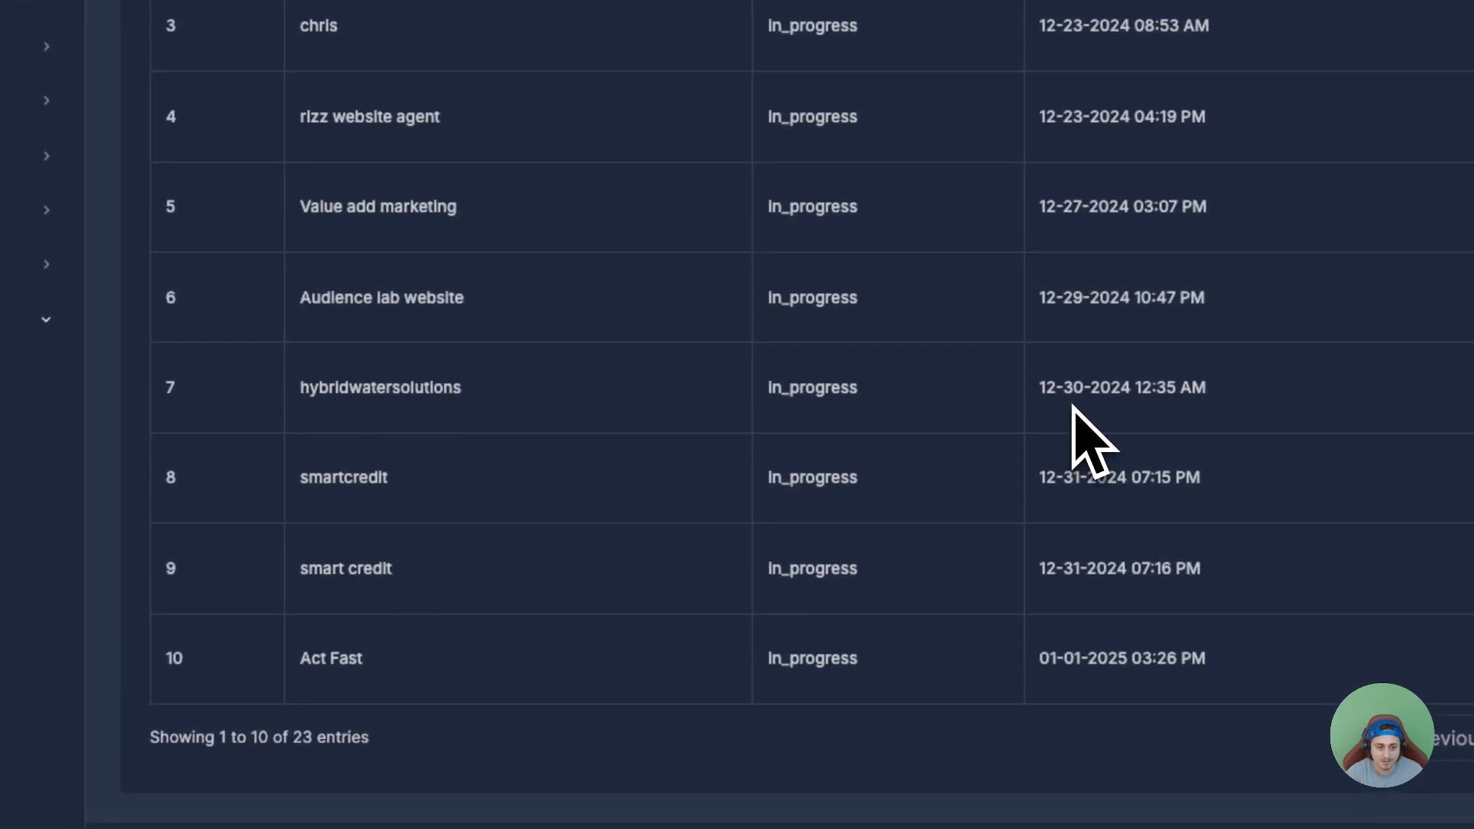
scroll(1075, 418, "up", 4)
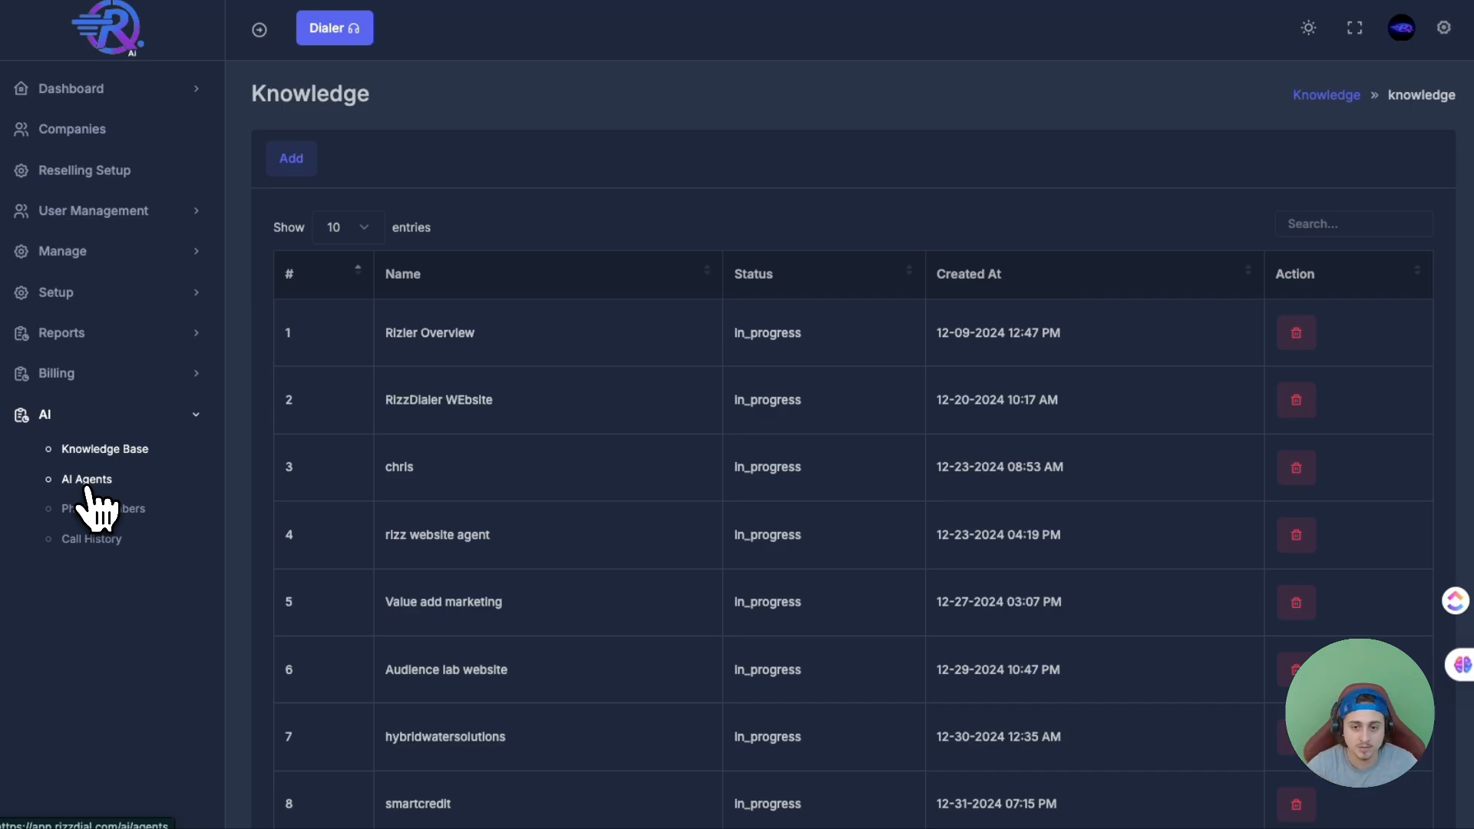
- Open a new agent from the AI agents section and rename it "test agent"
left_click(87, 490)
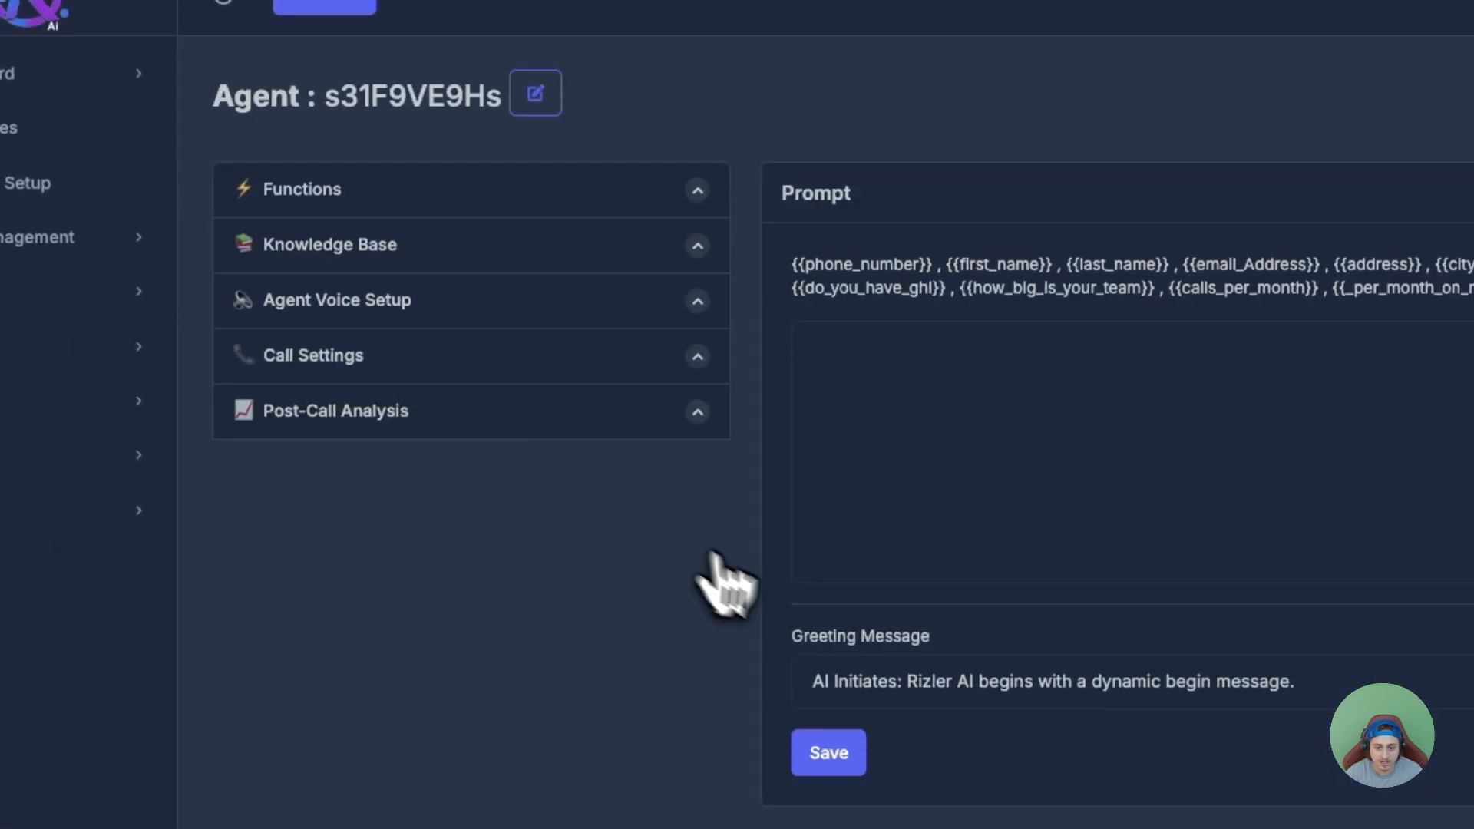
left_click(536, 93)
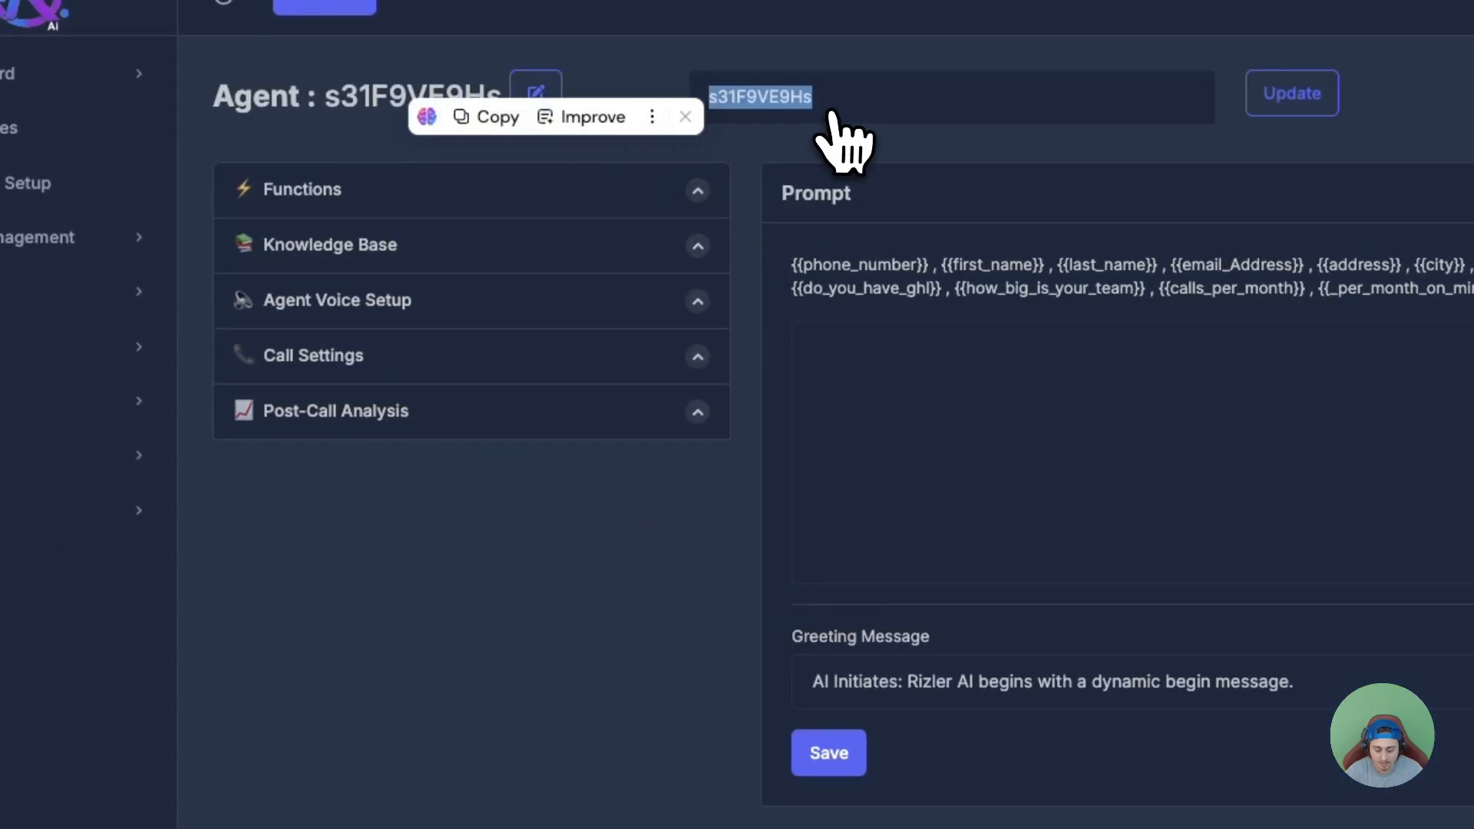
type("test agent")
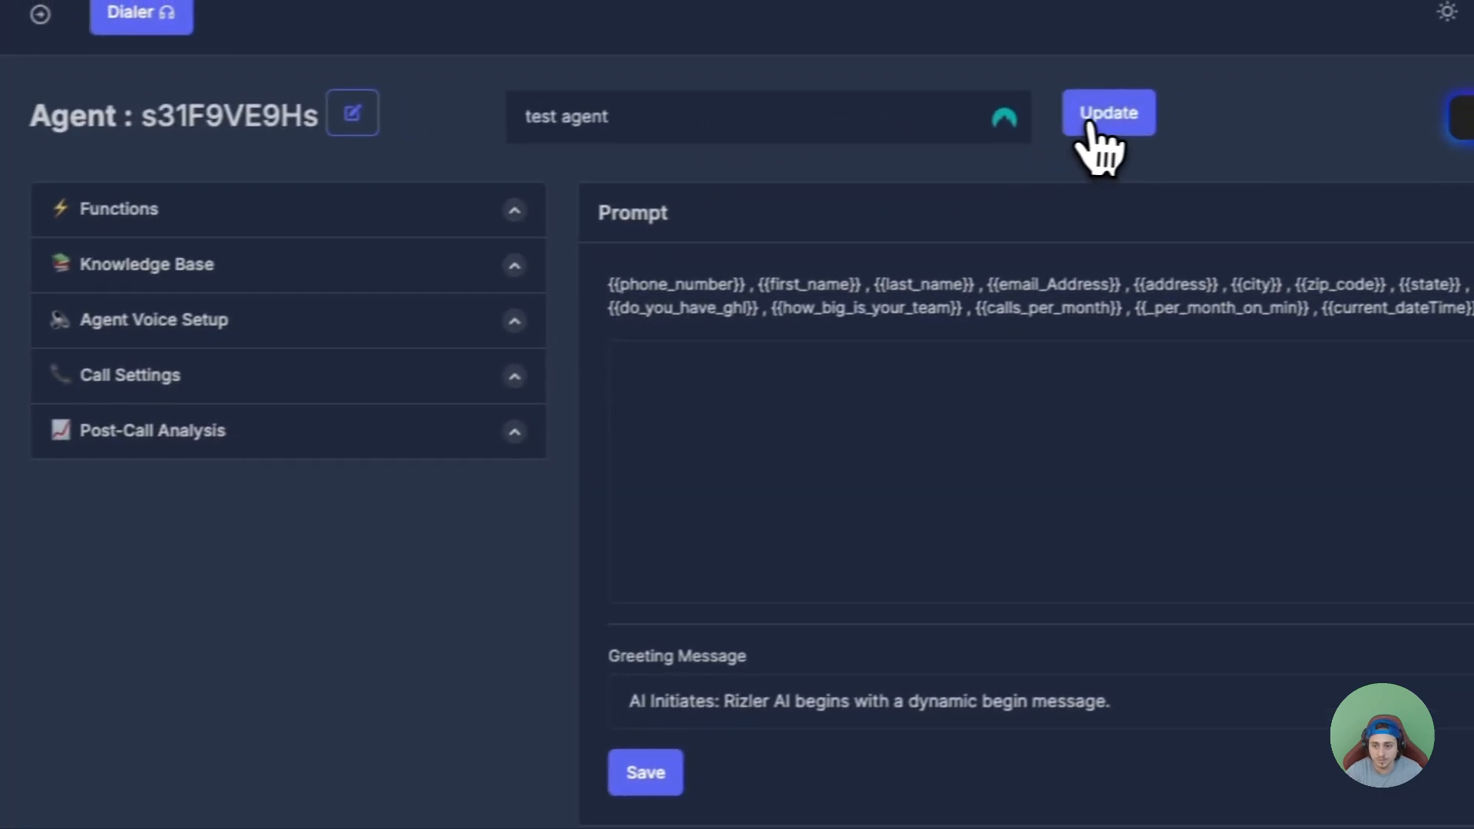
left_click(1292, 93)
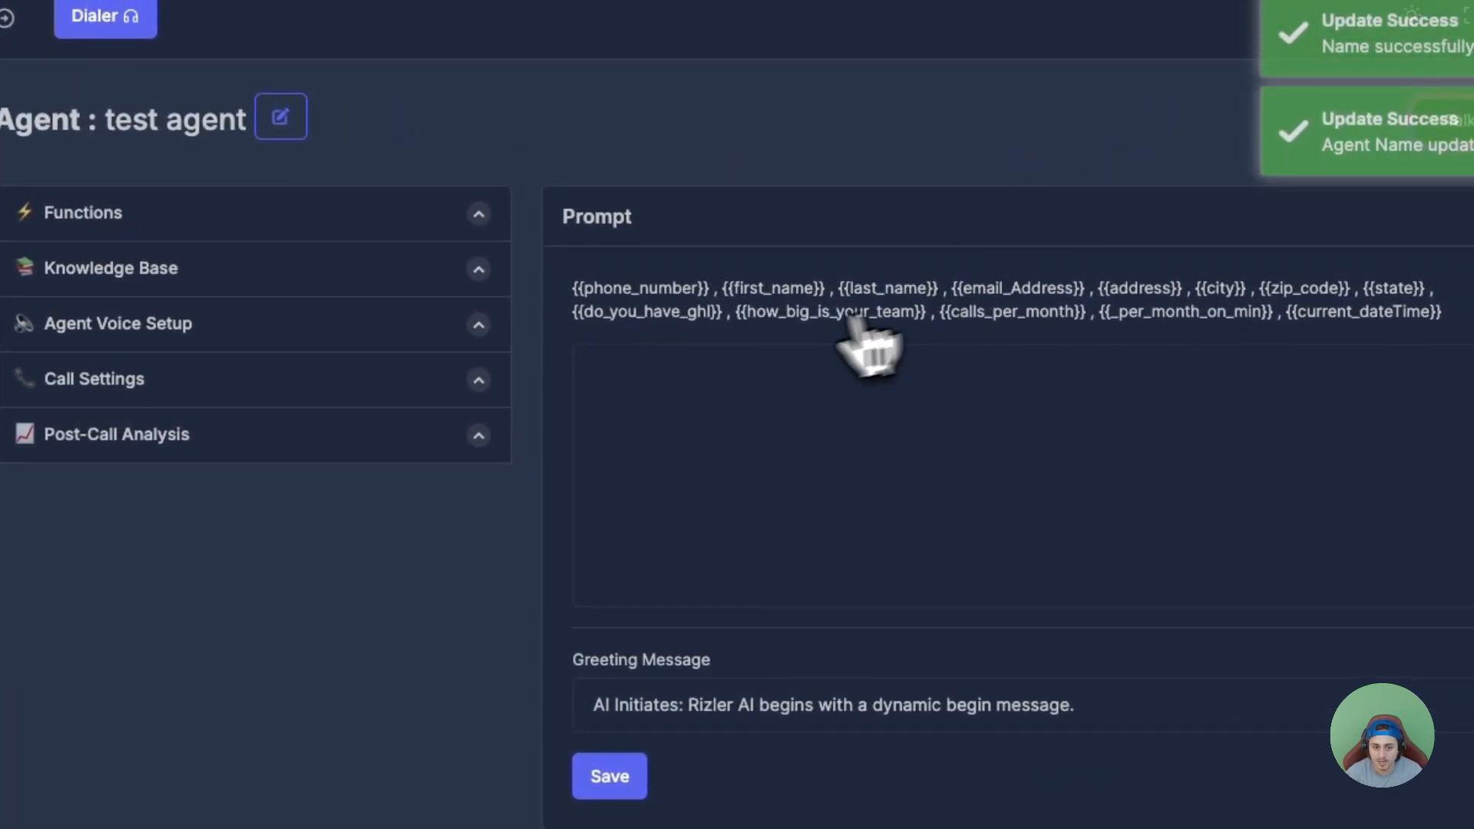
- Add an End Call function to the agent with the description "end the call after the user says bye" and save it
left_click(554, 178)
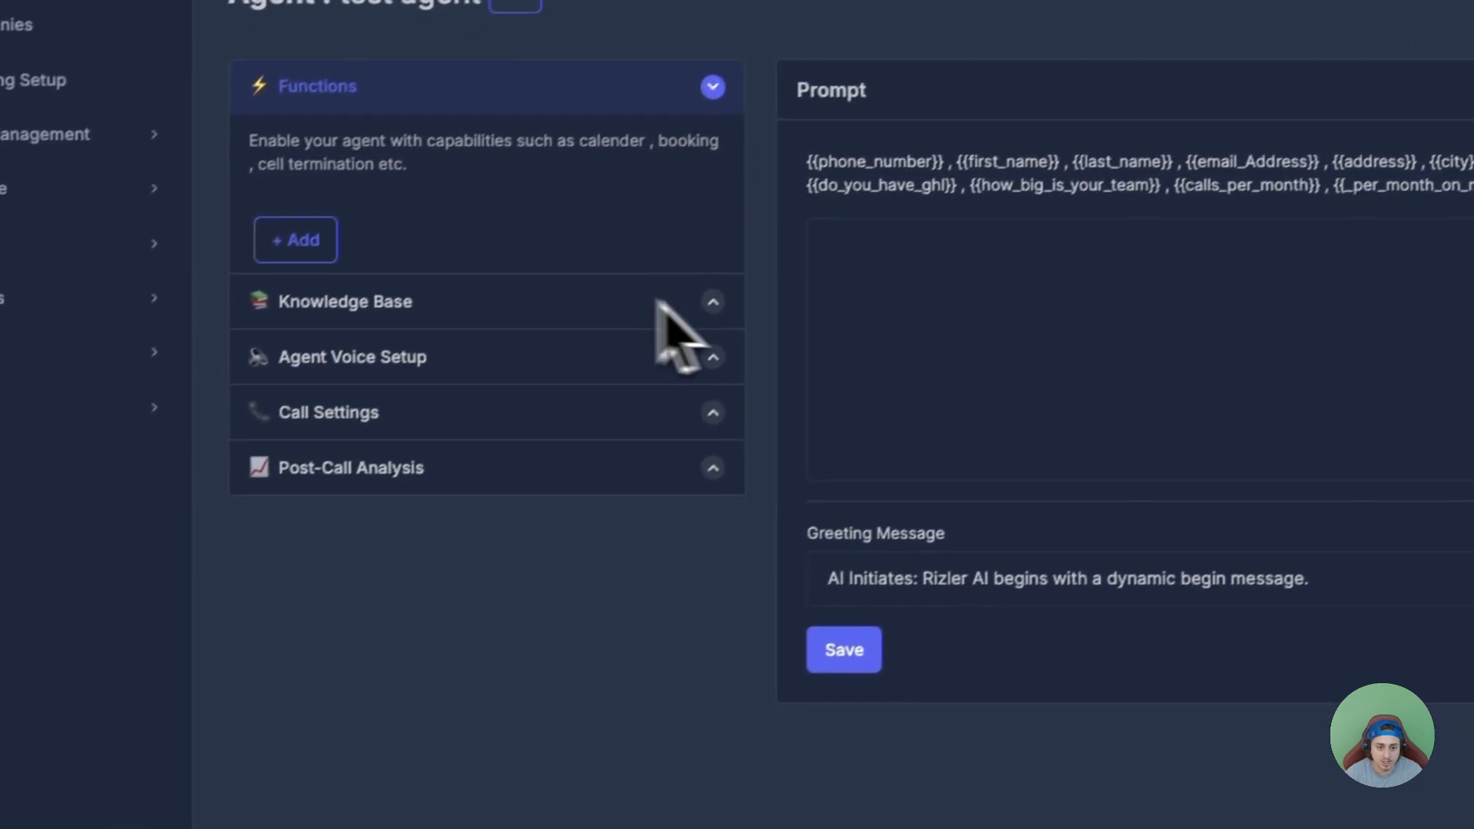
left_click(353, 236)
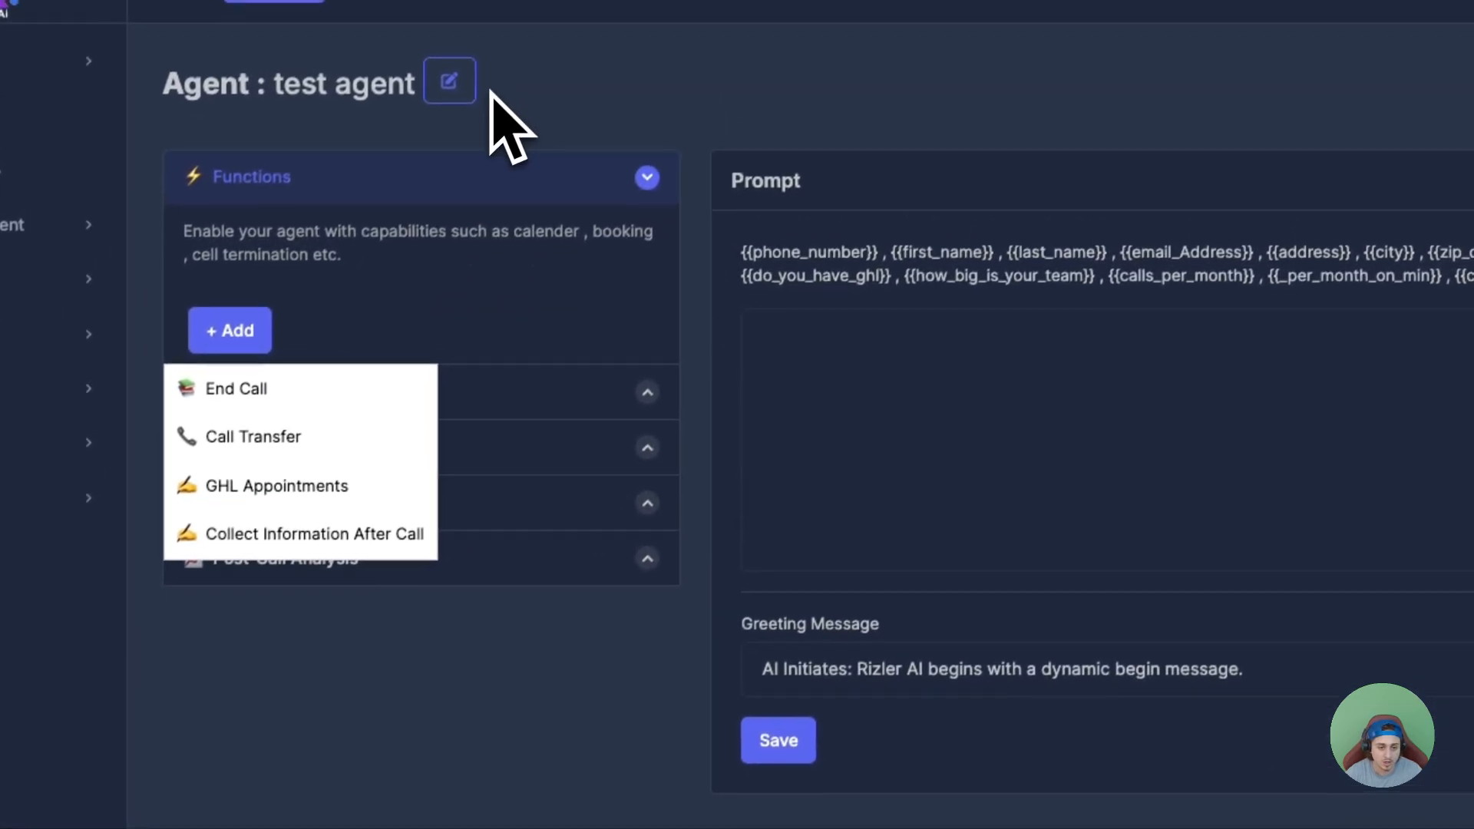
left_click(319, 401)
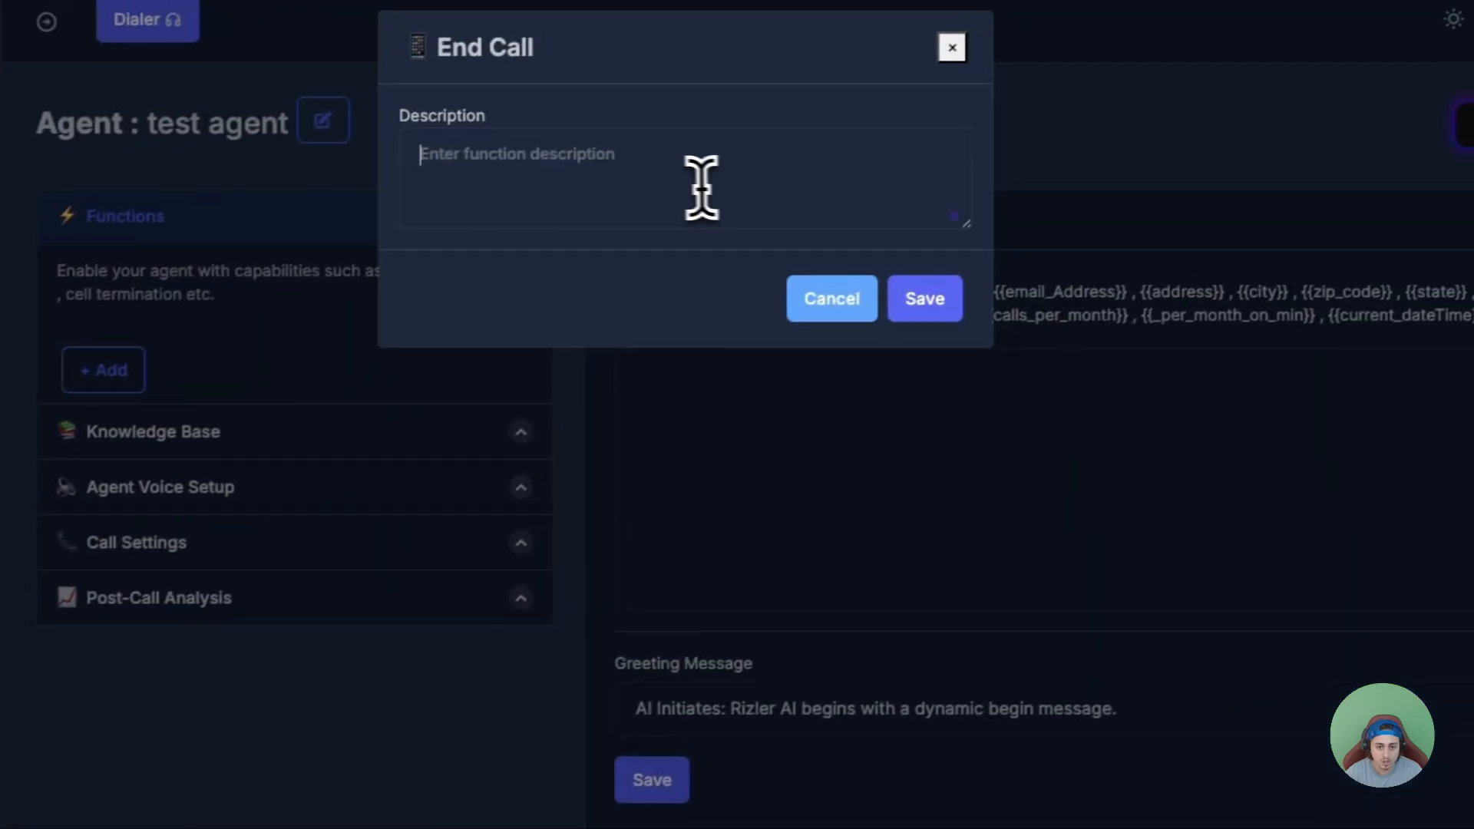
type("ebd ")
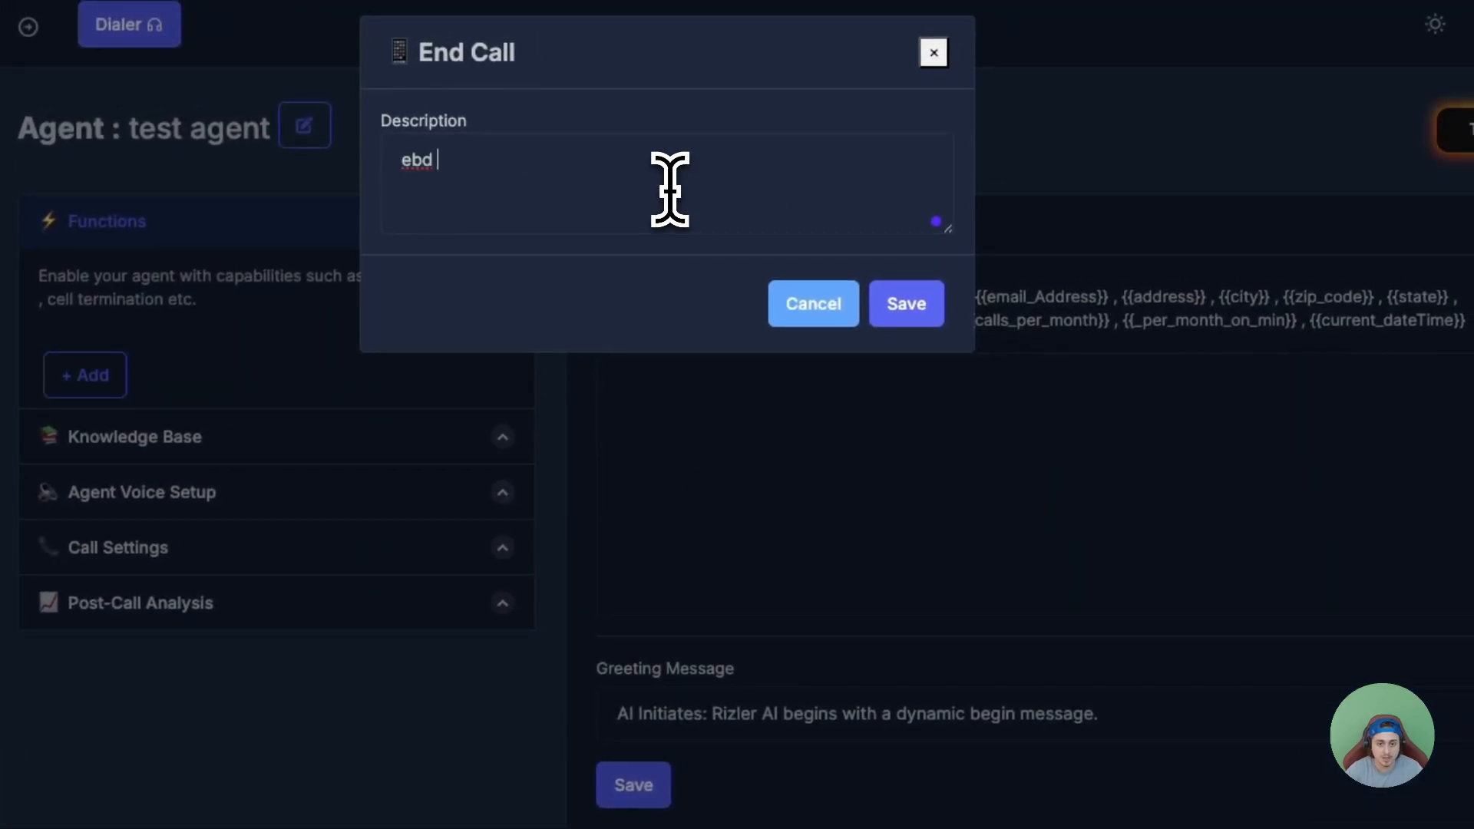
type("thi")
key("BackSpace")
key("BackSpace")
key("BackSpace")
key("BackSpace")
key("BackSpace")
key("BackSpace")
type("nd the call afte")
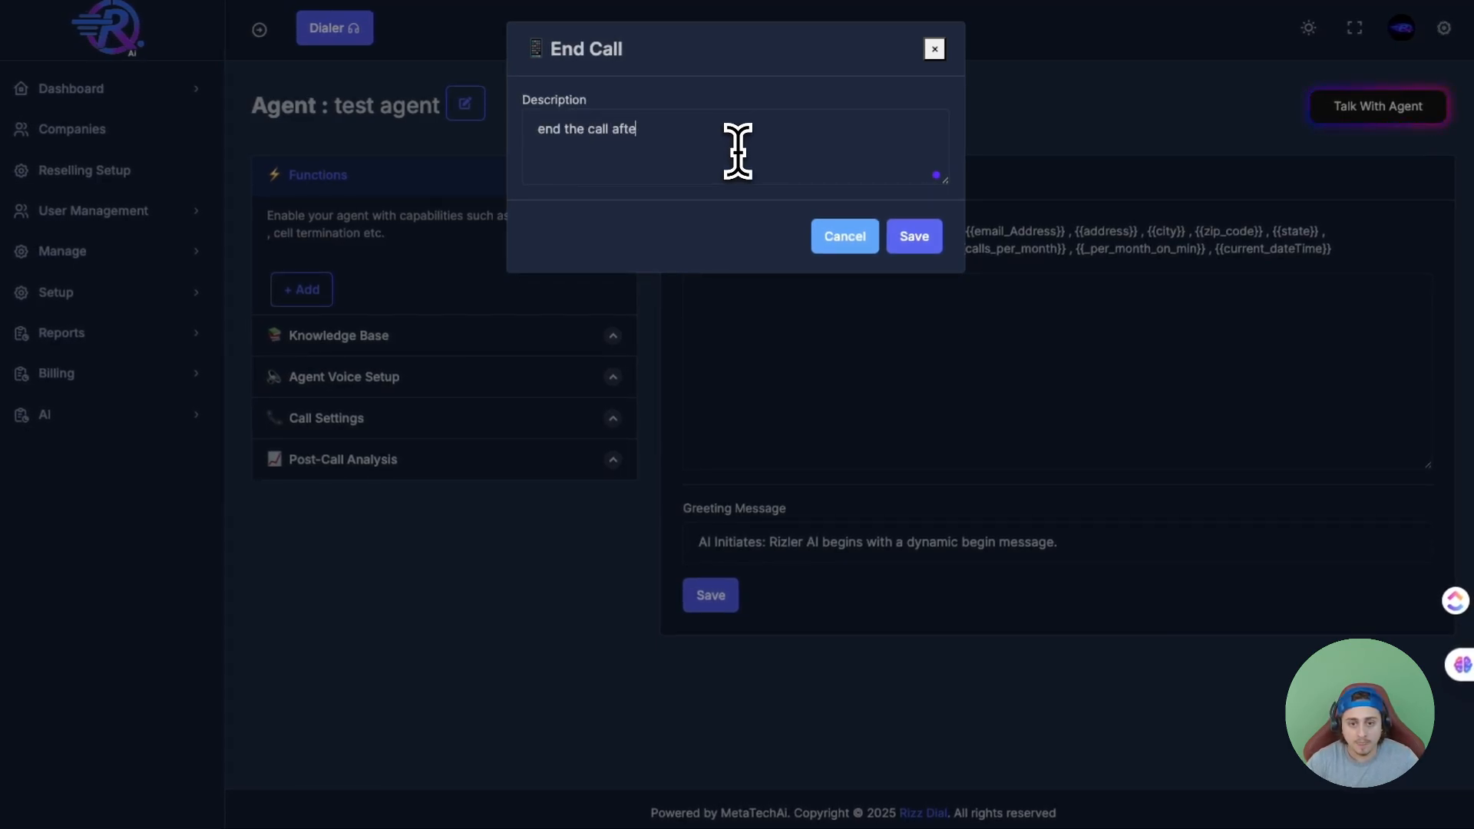
type("bye")
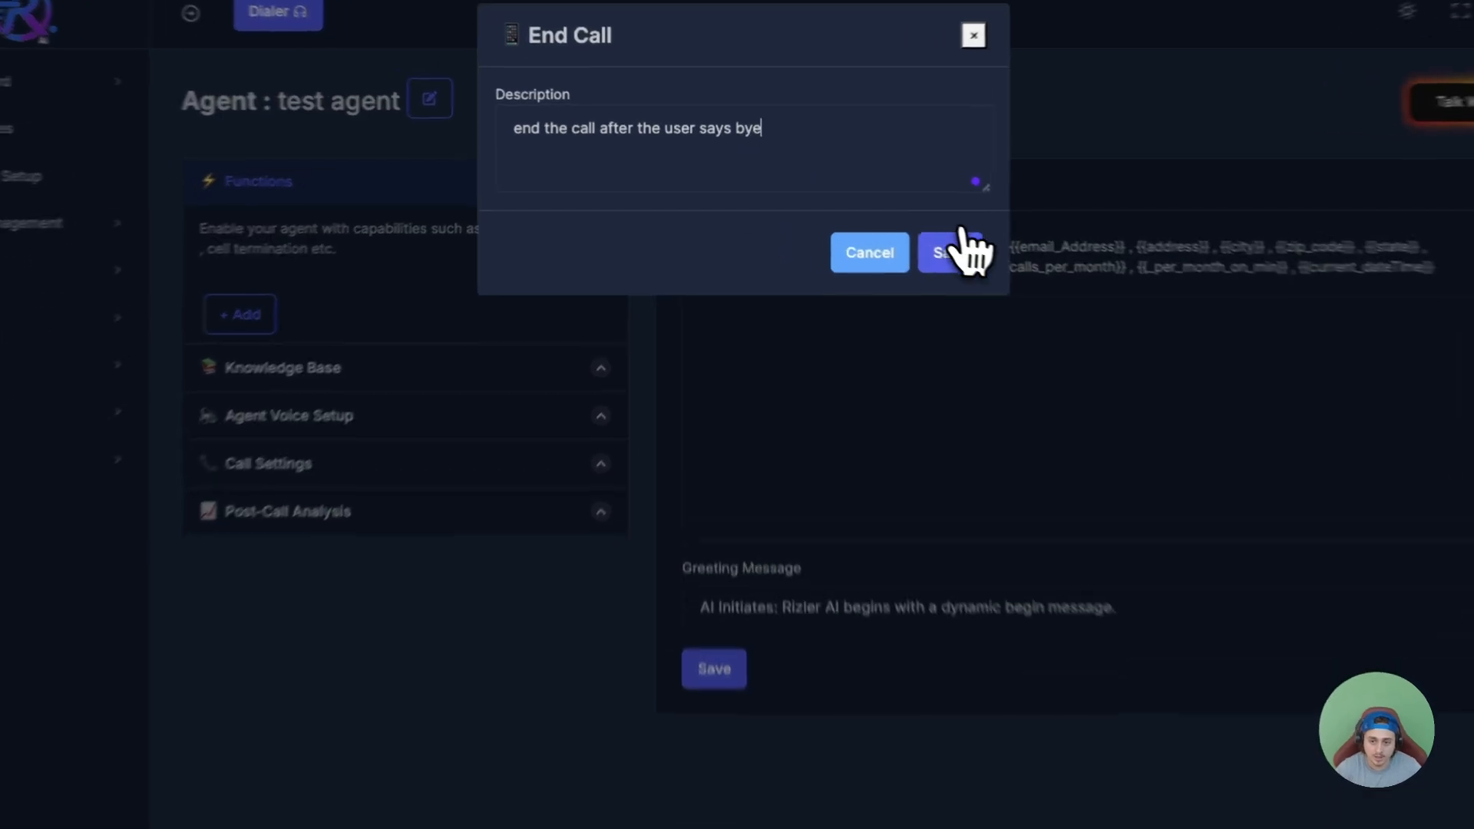
left_click(914, 235)
- Examine the description and transfer number fields of a new Call Transfer function and close the form without saving
left_click(300, 290)
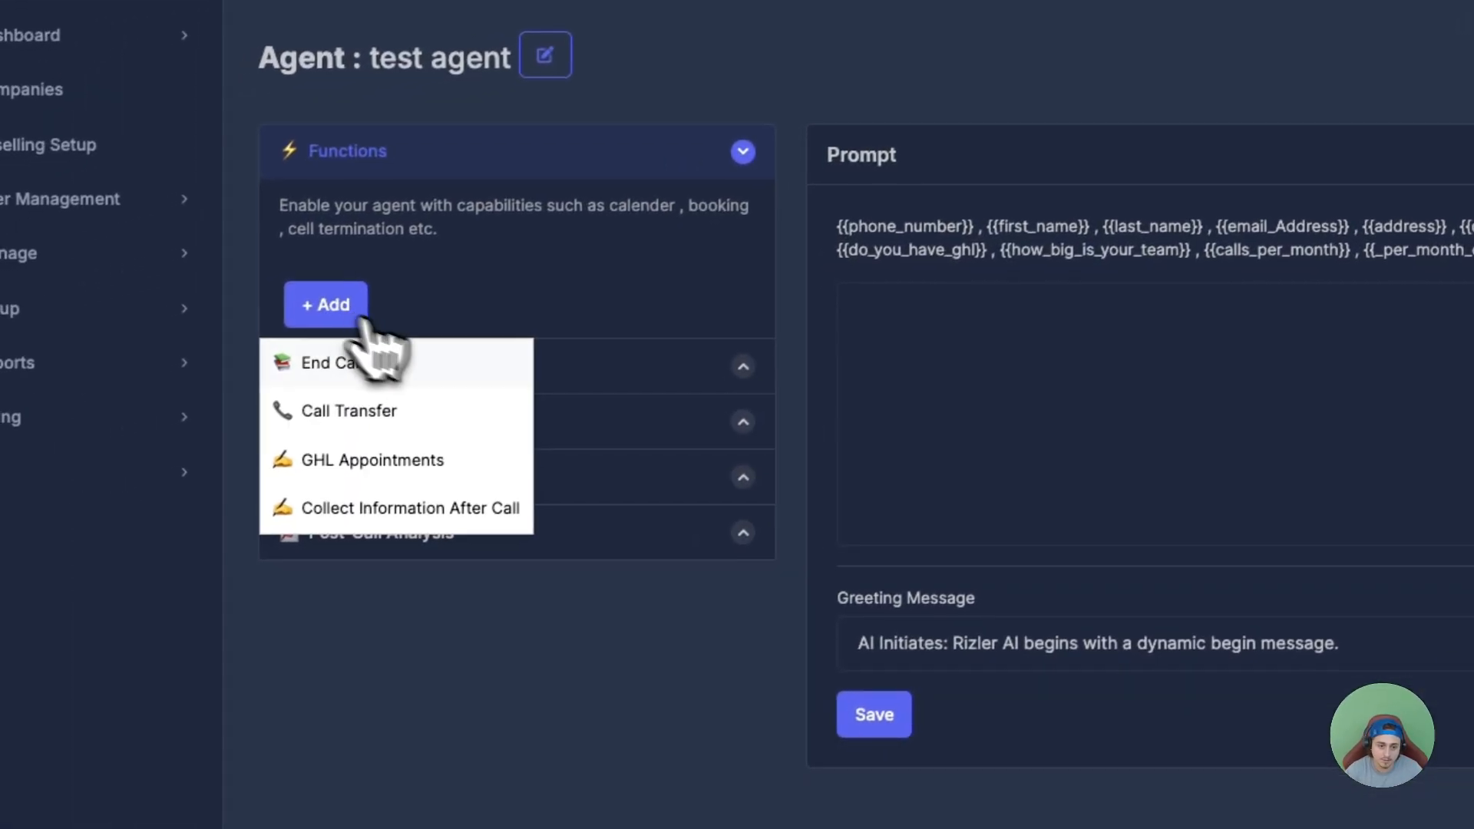
left_click(445, 412)
left_click(741, 108)
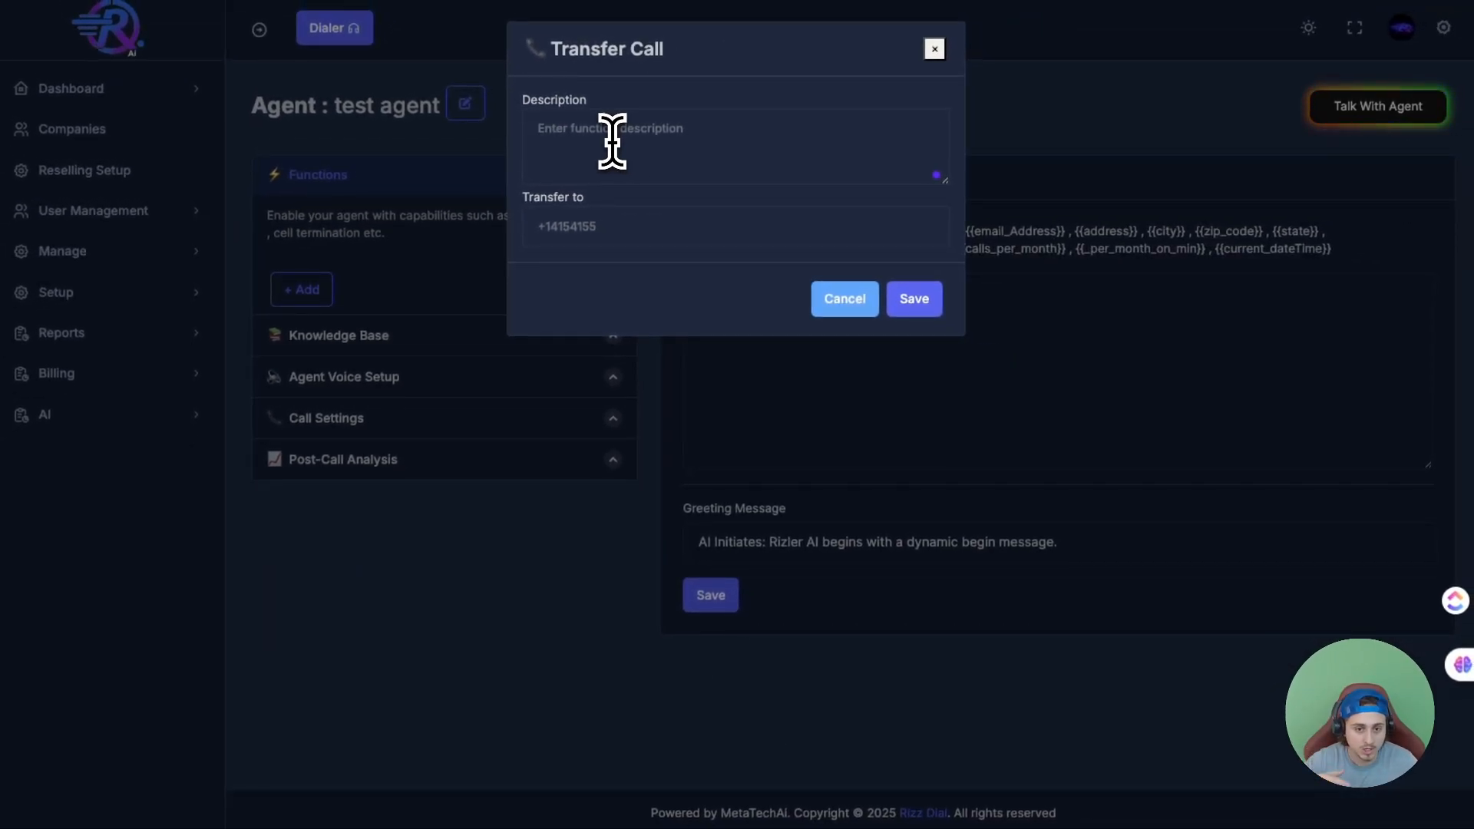
left_click(605, 227)
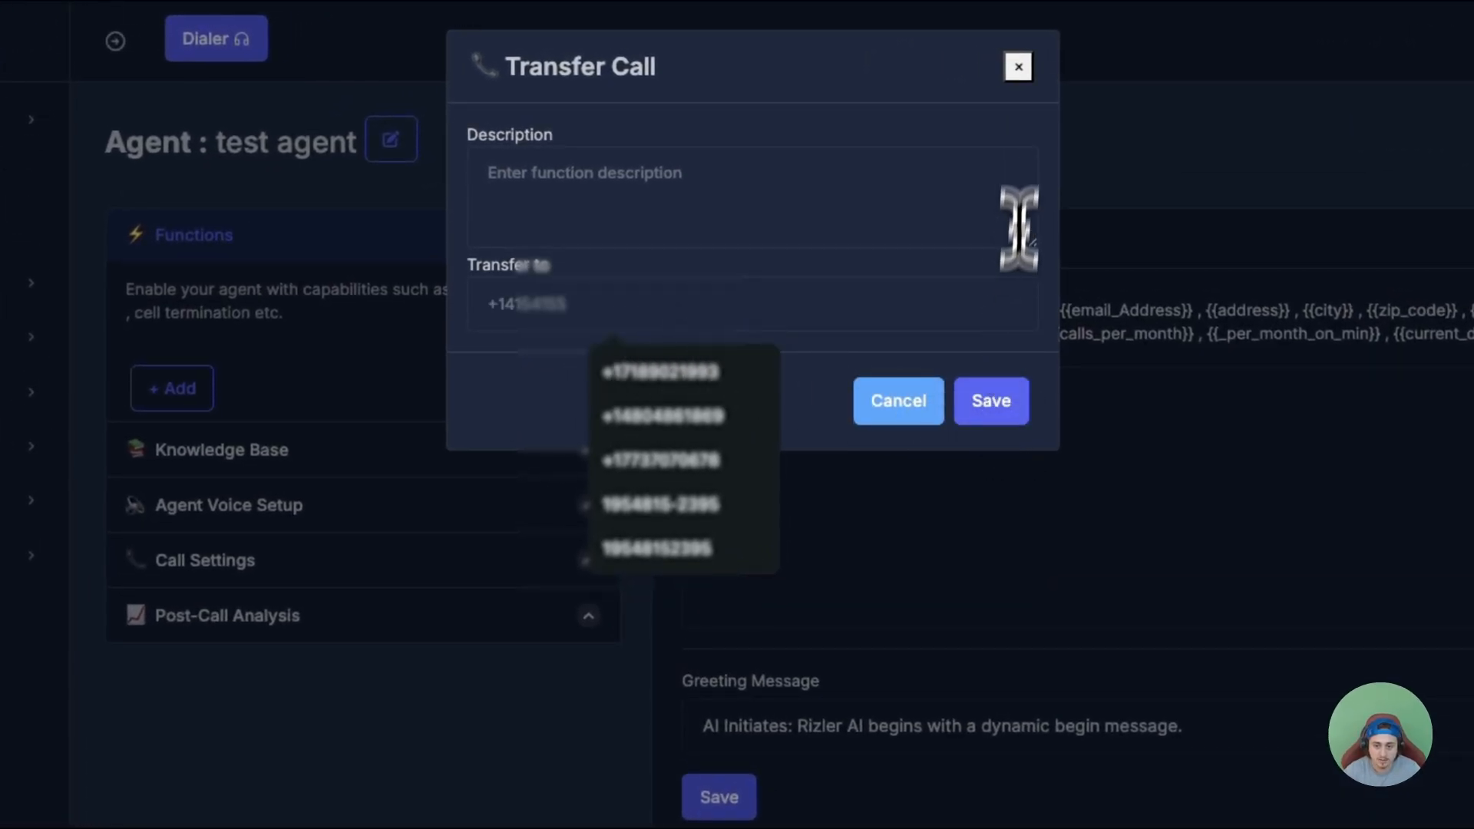
left_click(1018, 66)
- Start a GHL Appointments function for the agent and choose the "EBCD x META - 30 mins" calendar
left_click(184, 390)
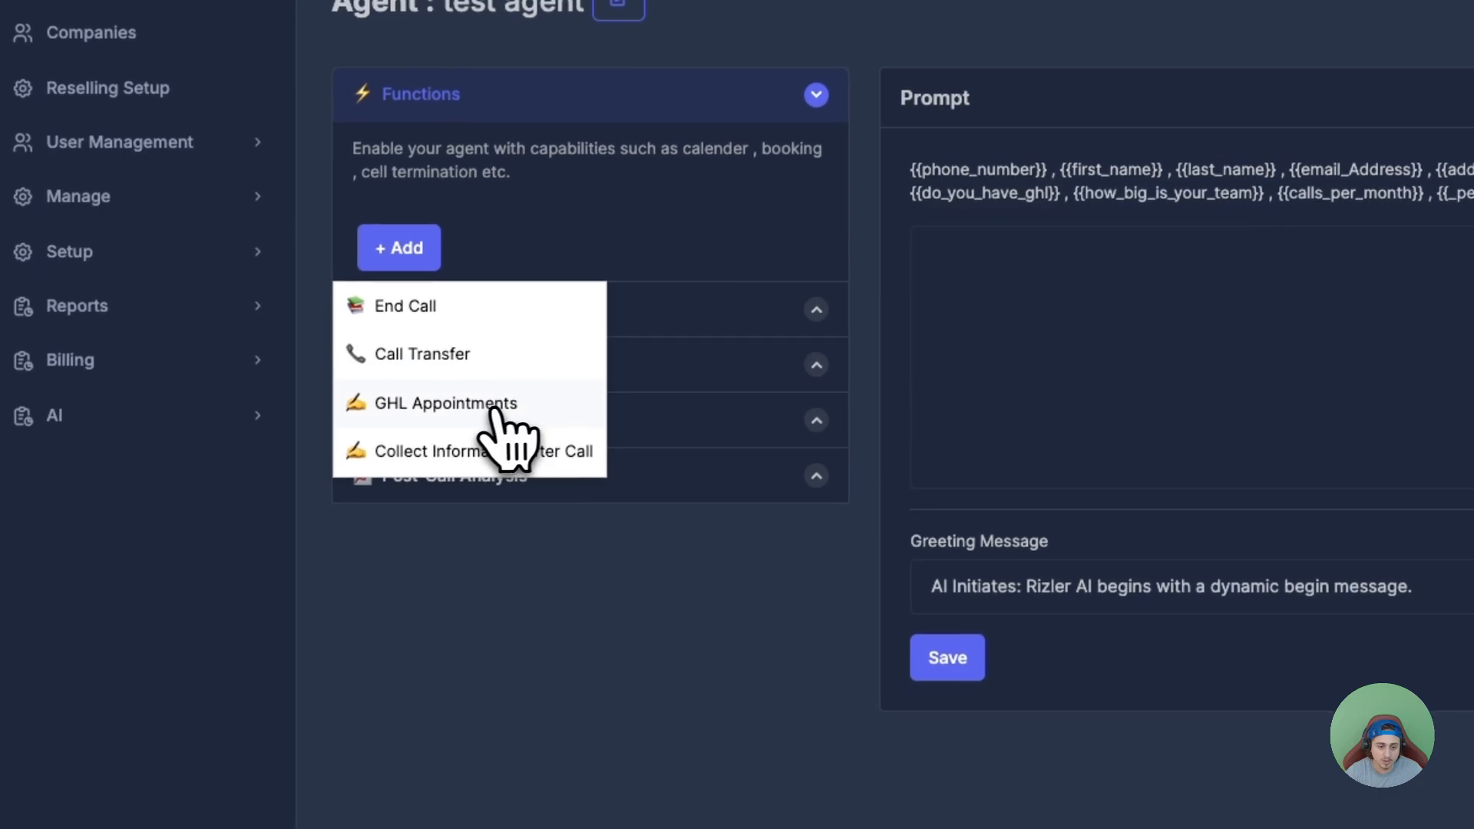
left_click(426, 449)
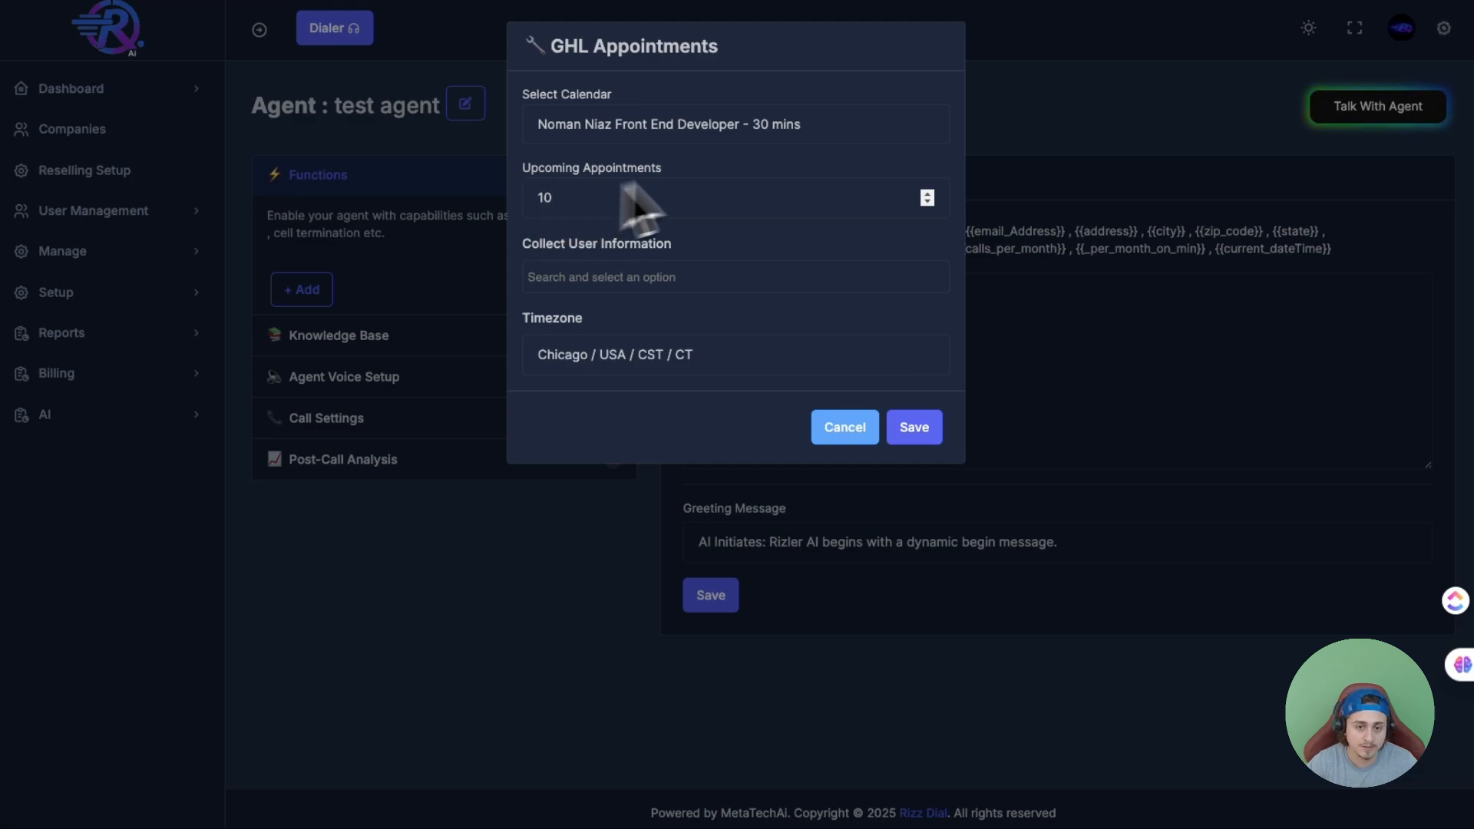
left_click(760, 124)
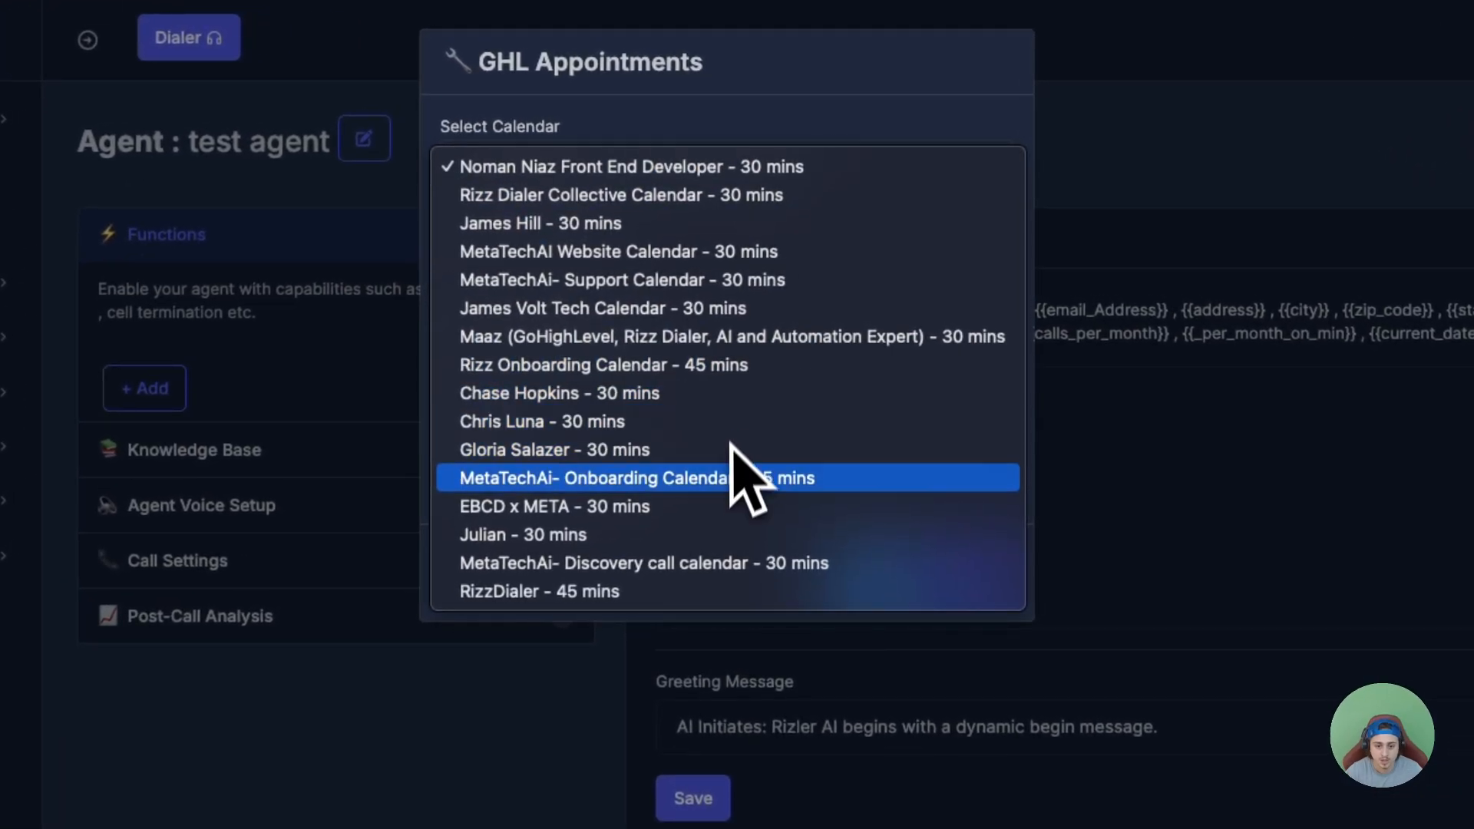
left_click(686, 508)
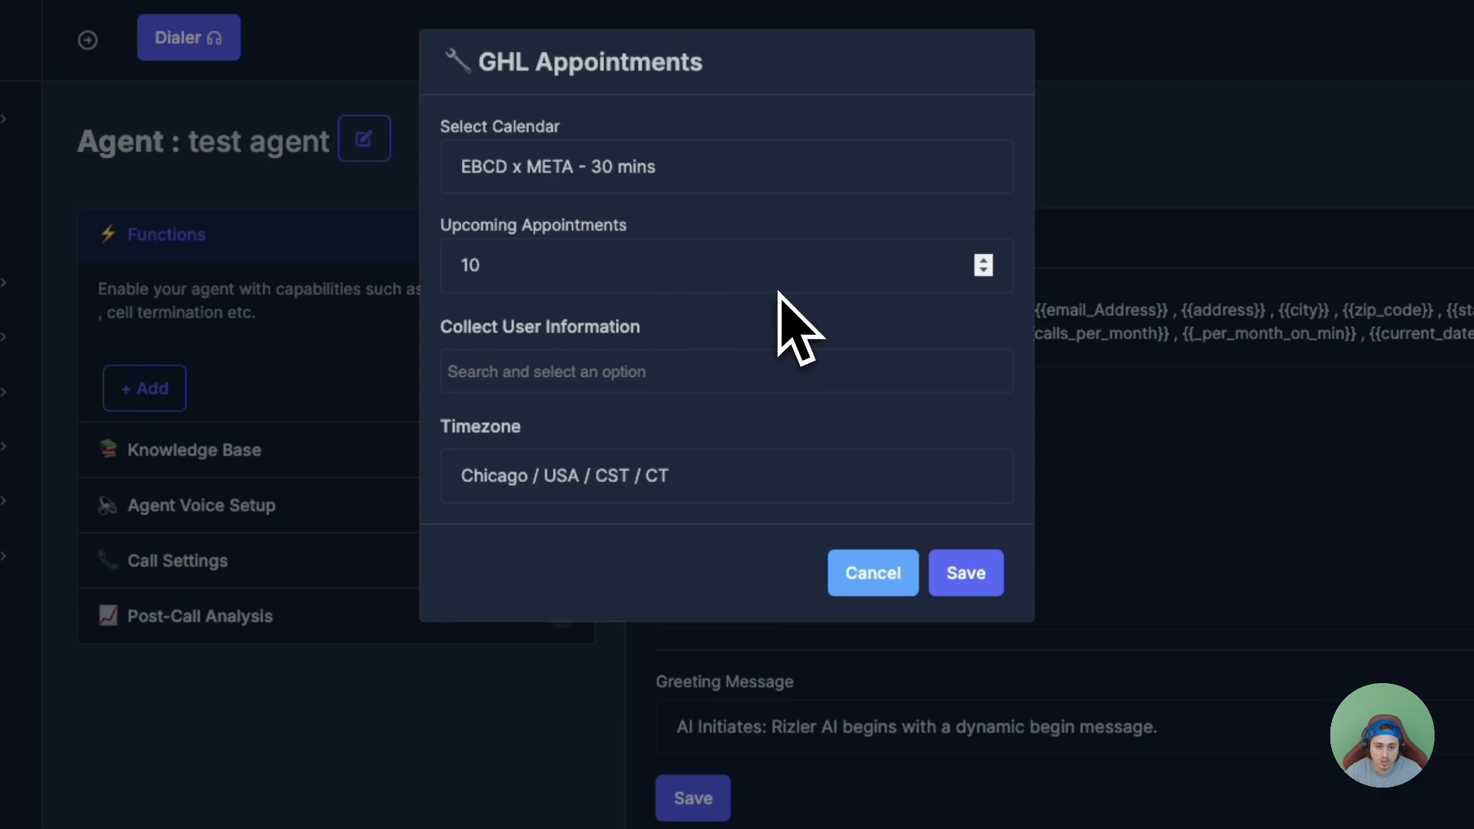
- Collect First Name, Last Name, Email Address and Phone Number as the appointment's user information, and save the function
left_click(680, 376)
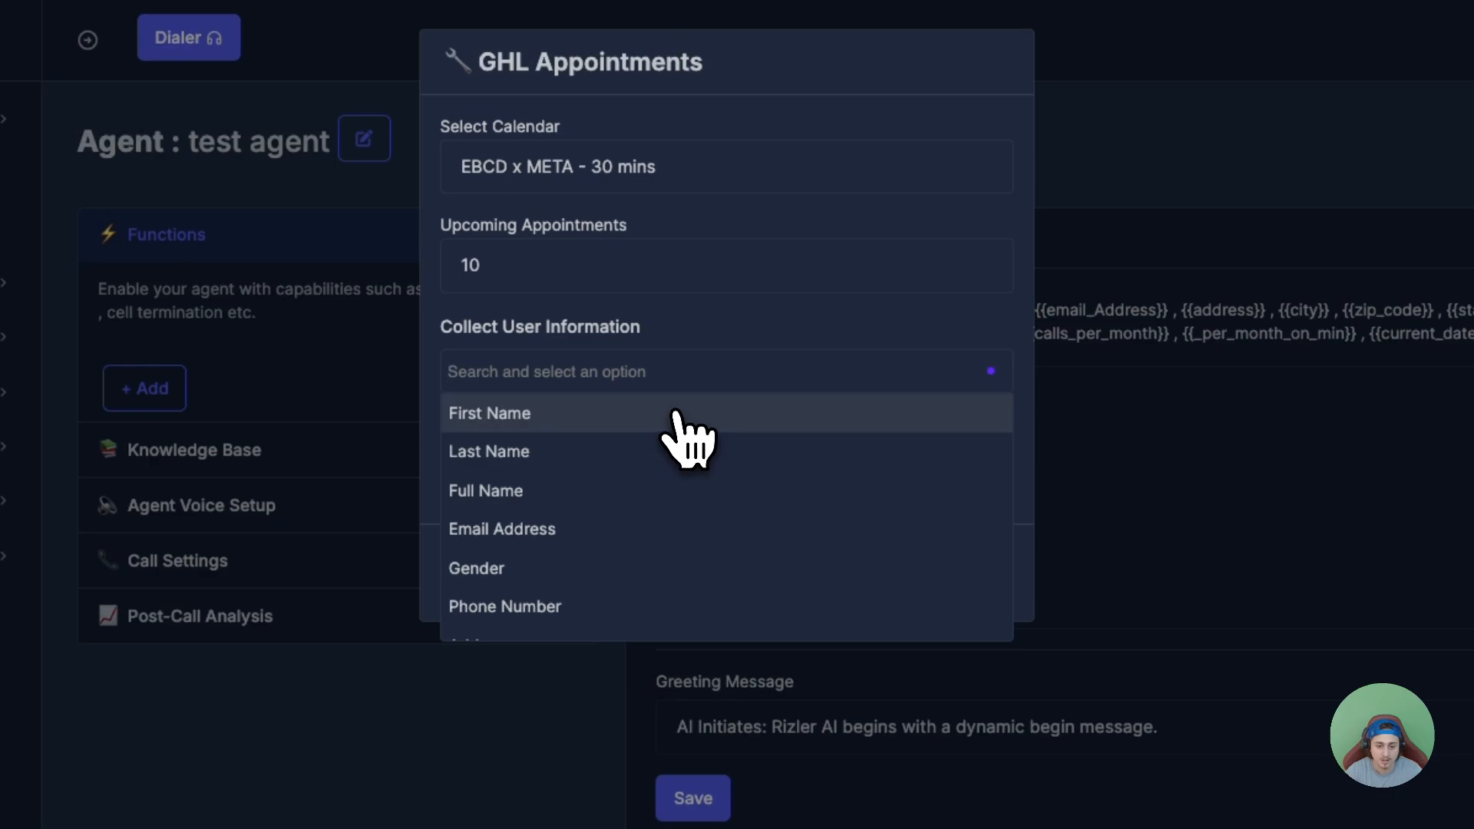
left_click(677, 414)
left_click(714, 376)
left_click(669, 452)
left_click(730, 372)
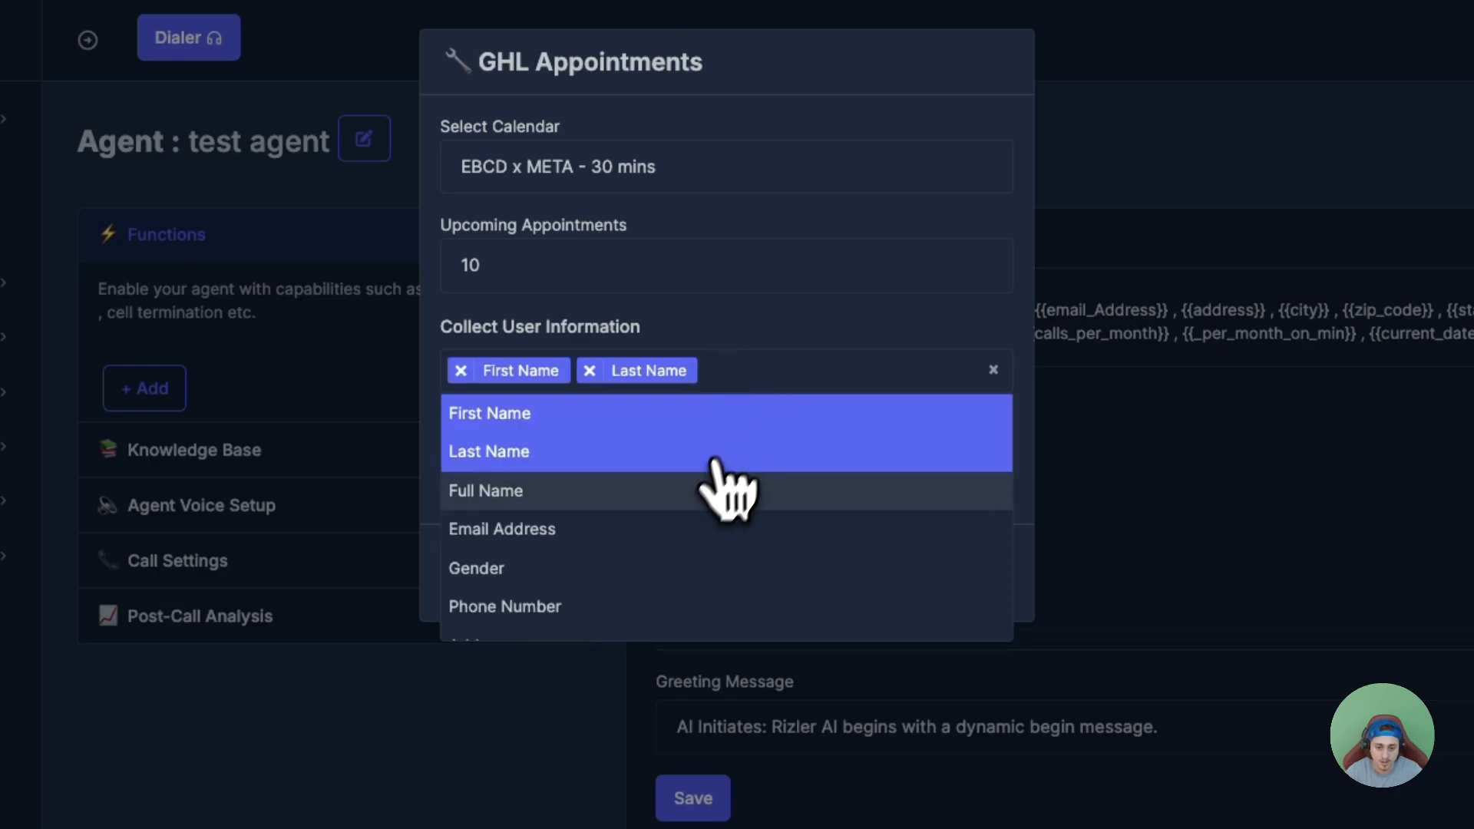
left_click(658, 527)
left_click(864, 371)
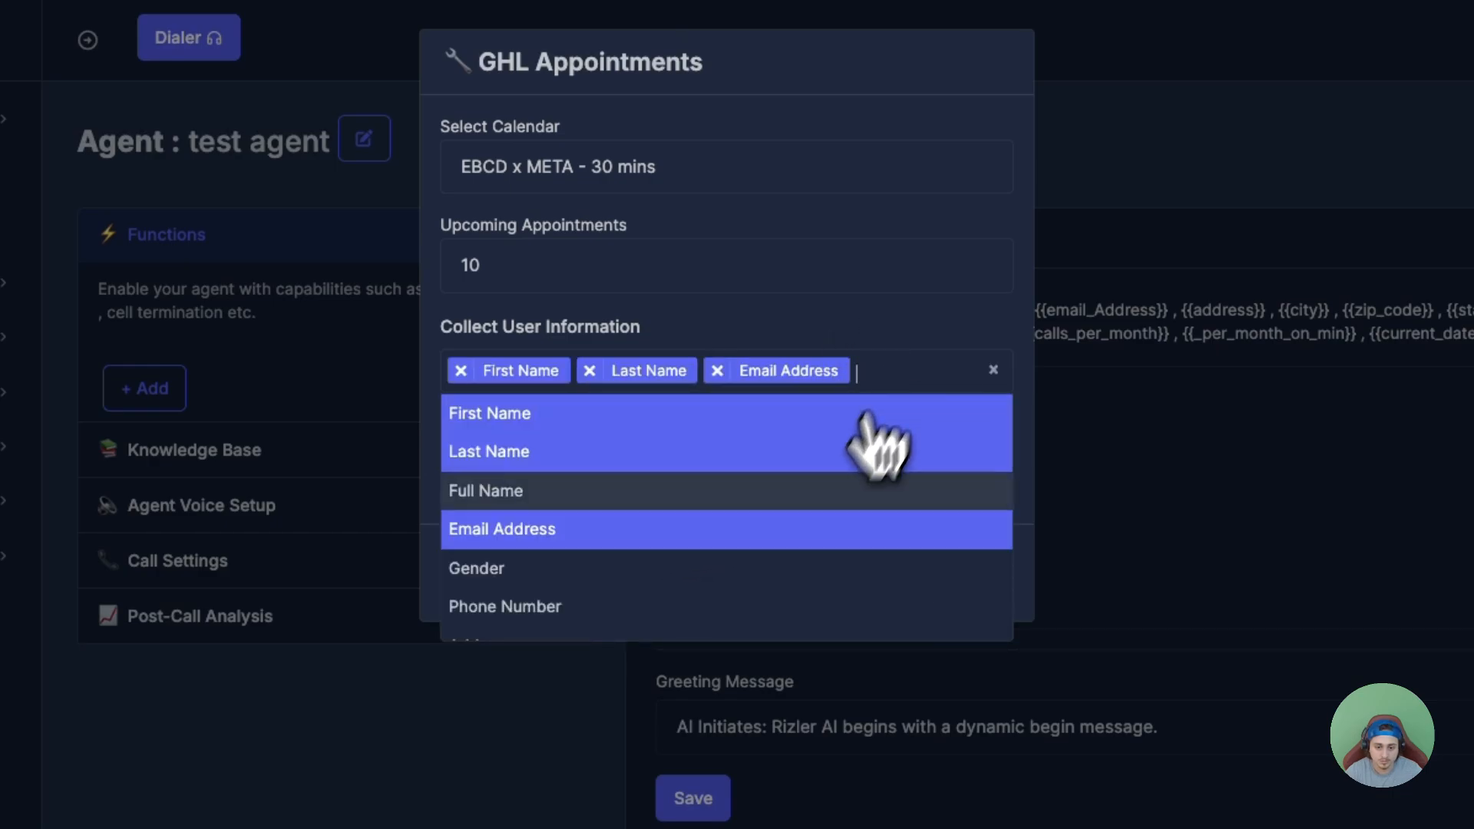
left_click(775, 566)
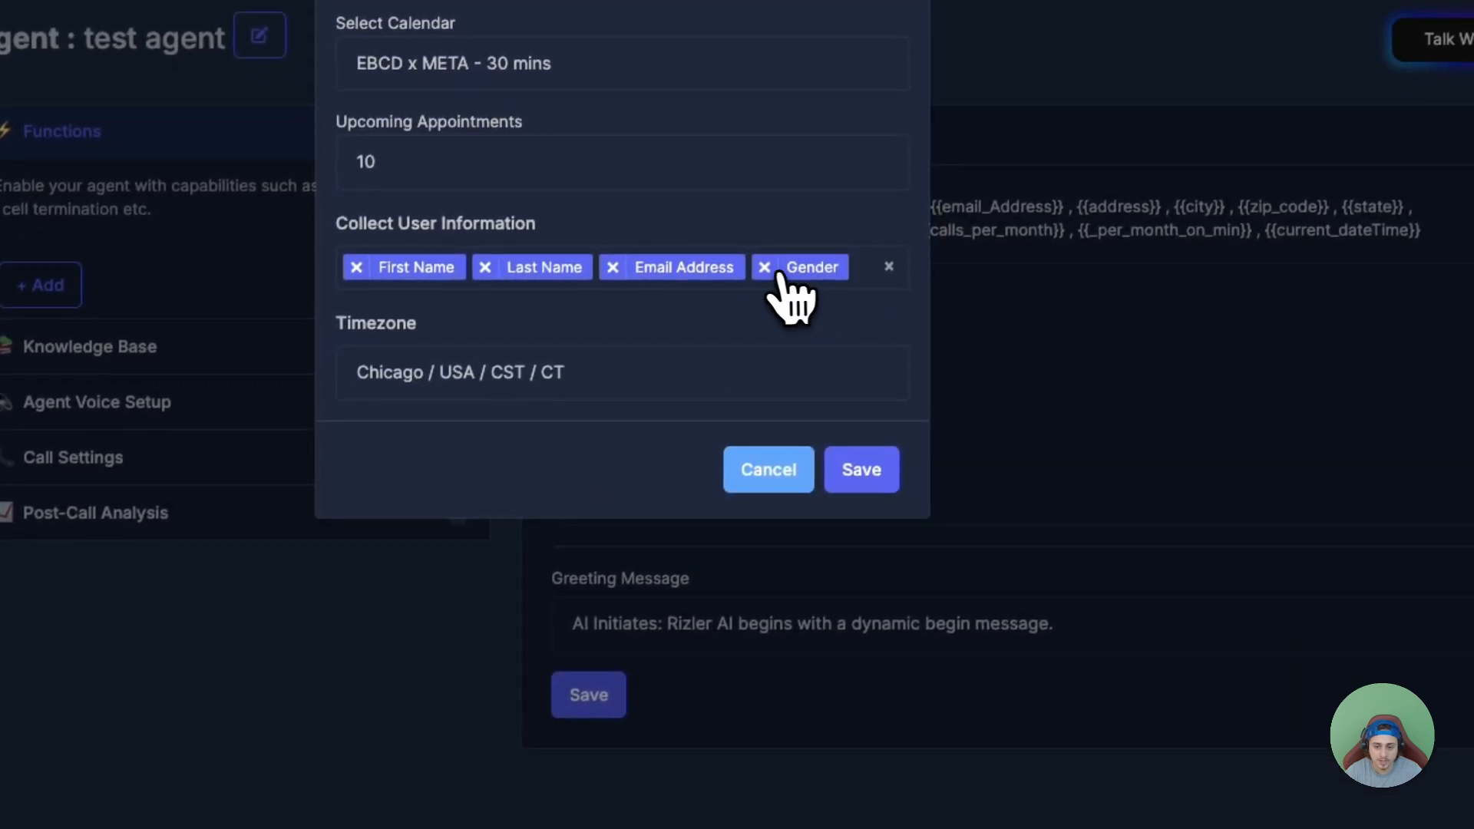
left_click(774, 269)
left_click(584, 500)
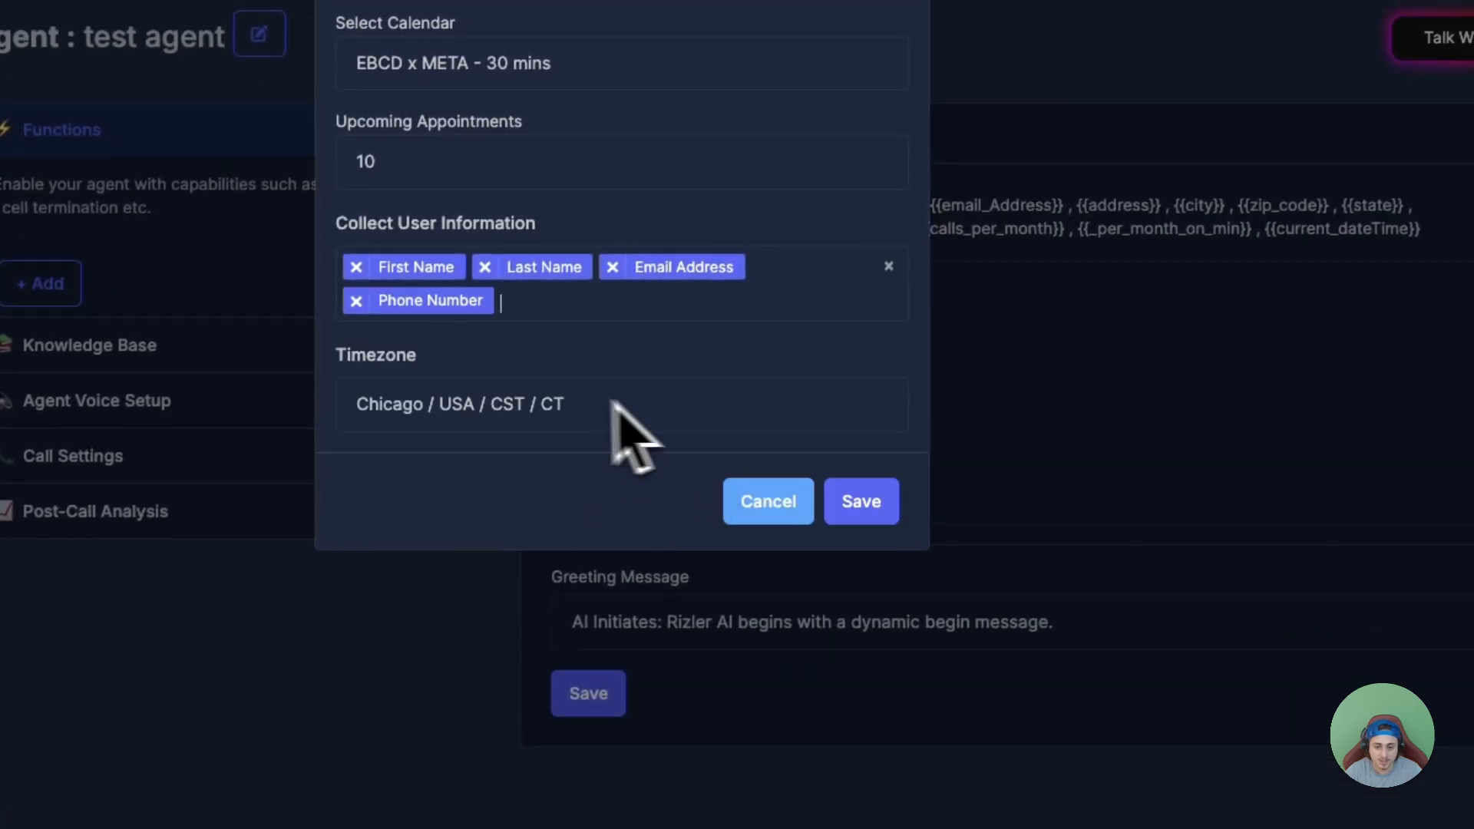
left_click(861, 501)
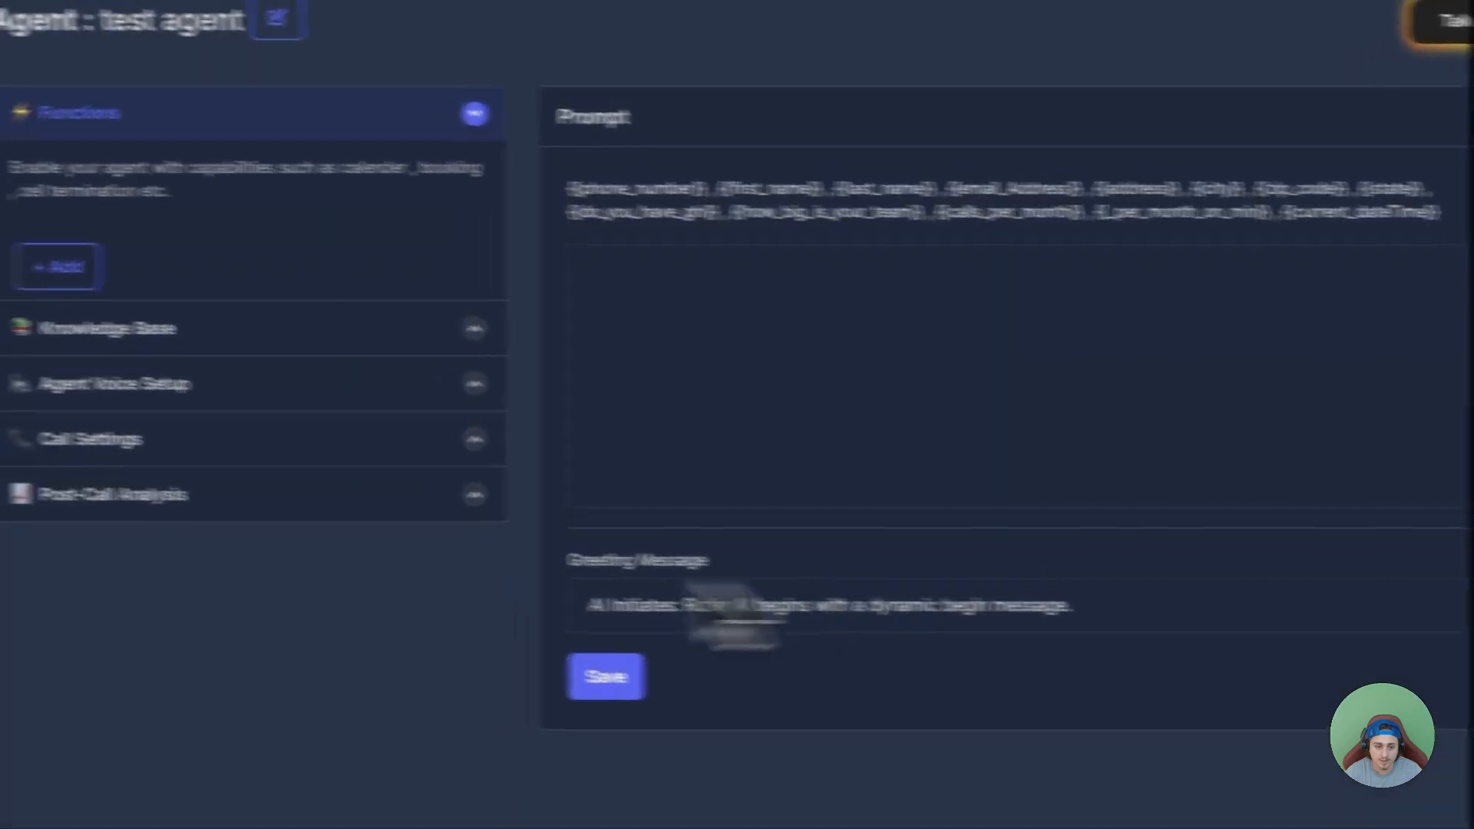
- Check the agent's saved functions in its Functions section
left_click(254, 331)
left_click(297, 282)
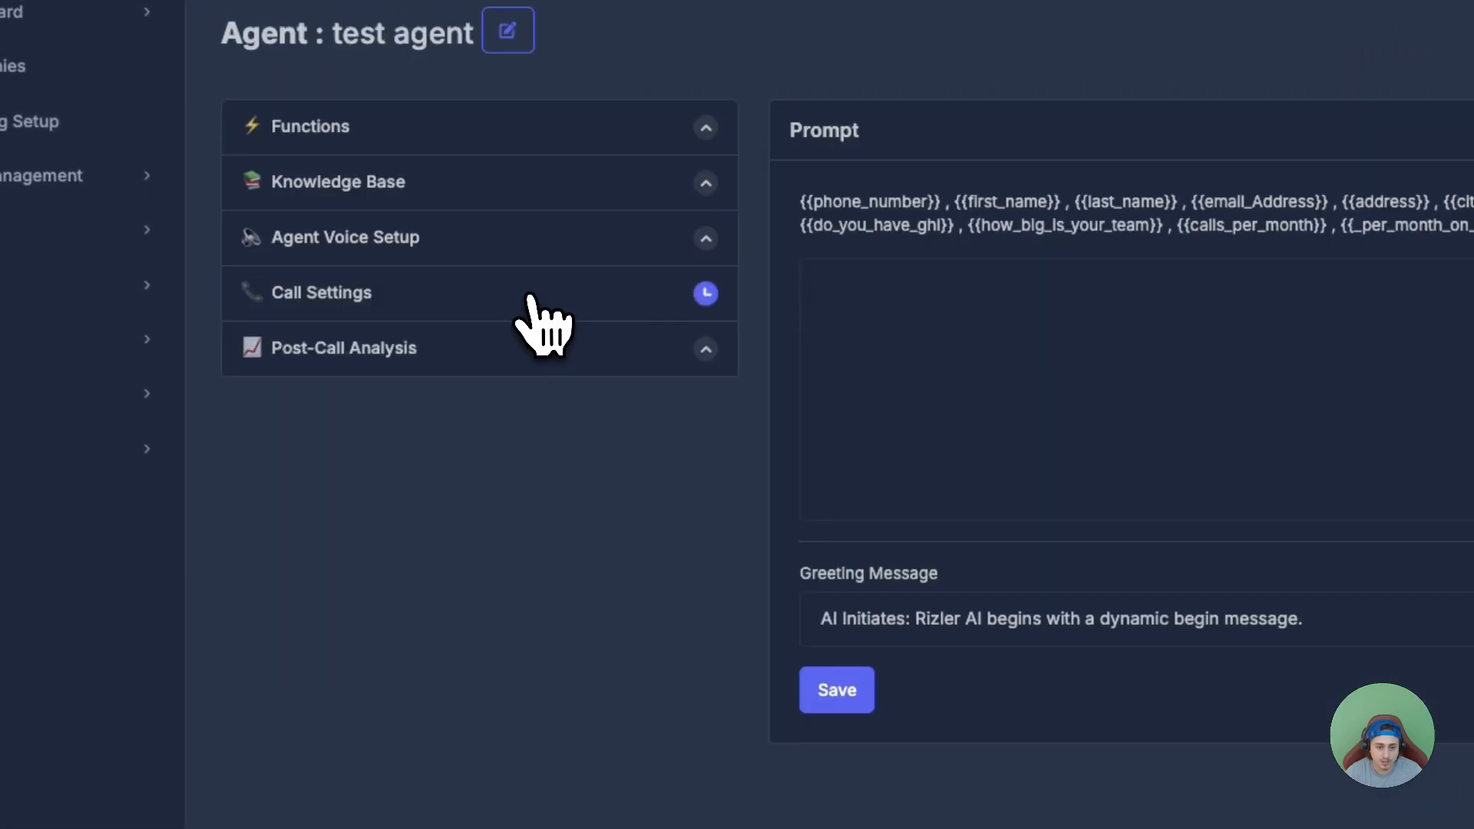
left_click(537, 188)
left_click(537, 135)
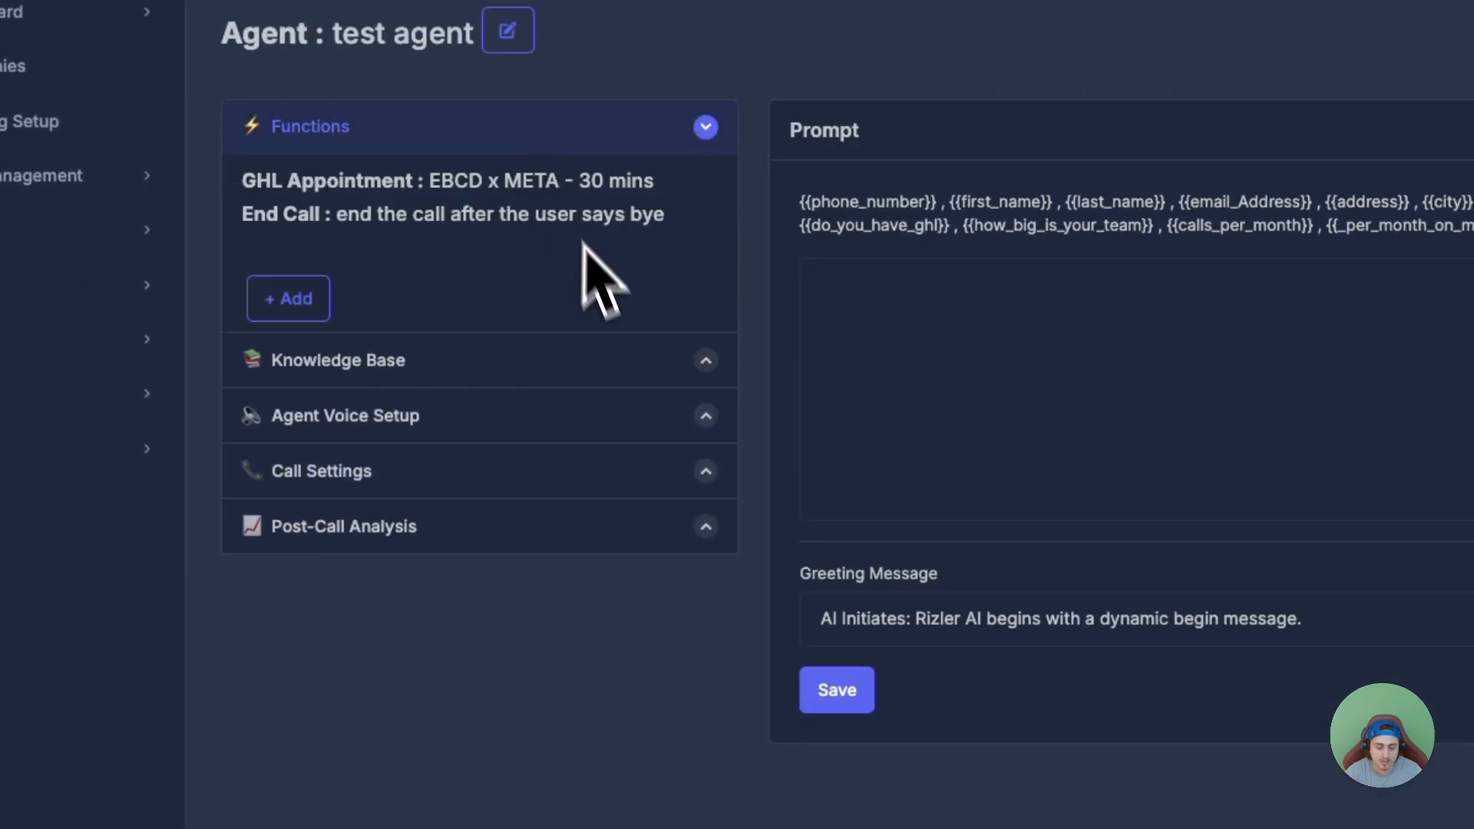
- In the agent's voice setup, set the background sound to coffee-shop and save its volume at 0.662
left_click(522, 361)
left_click(546, 410)
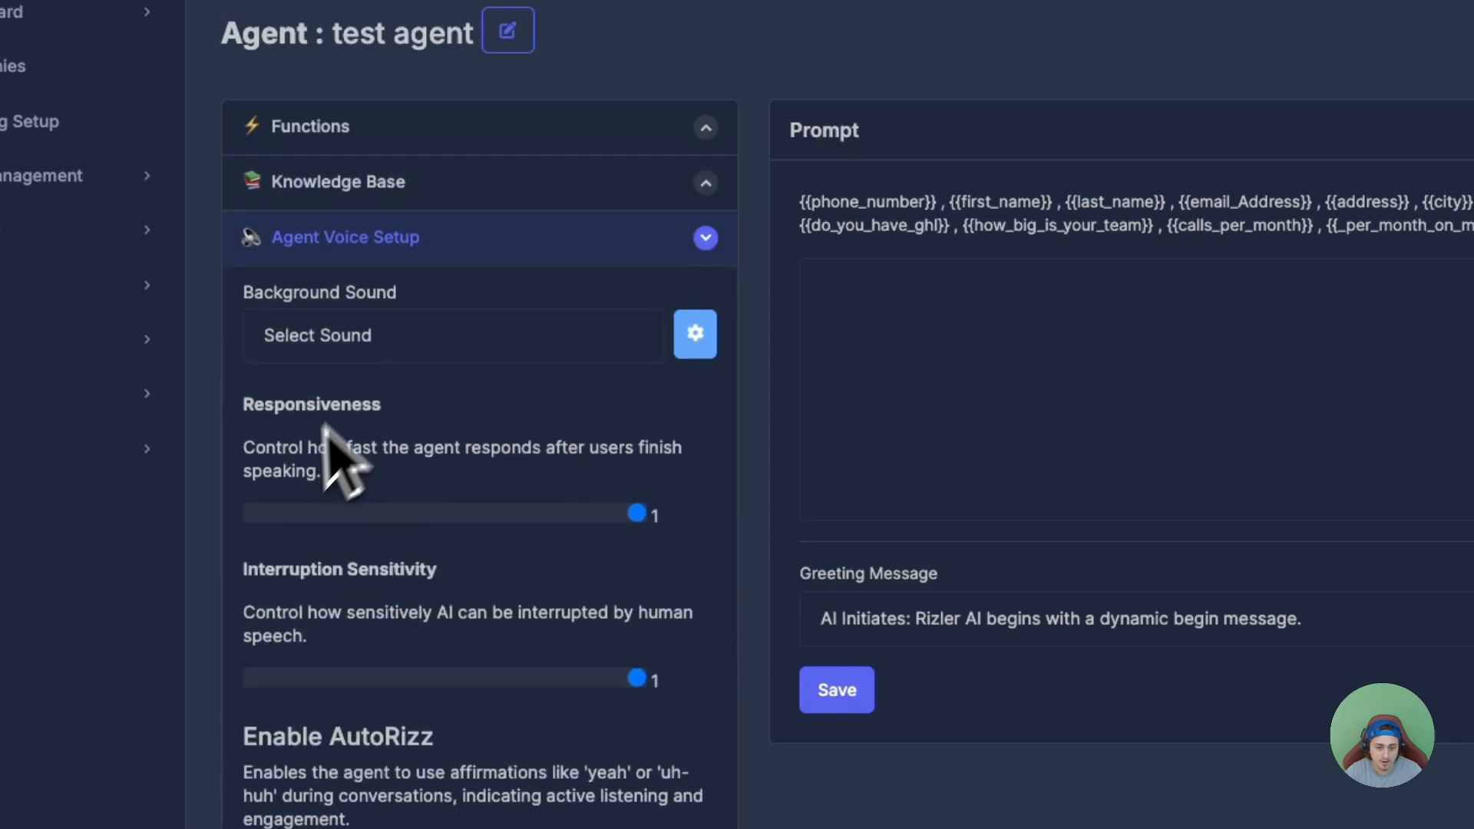
left_click(499, 347)
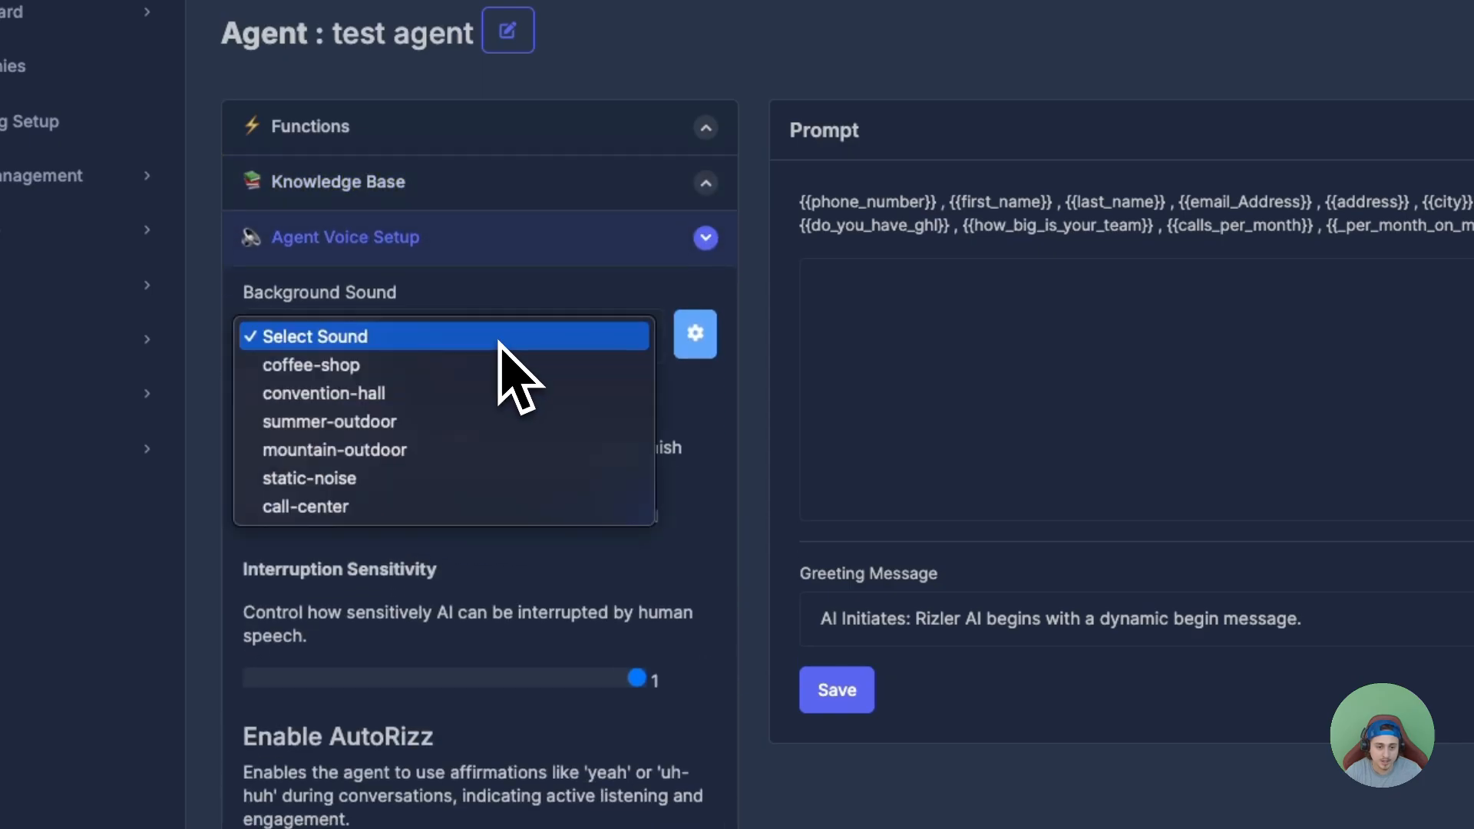
left_click(464, 366)
left_click(694, 333)
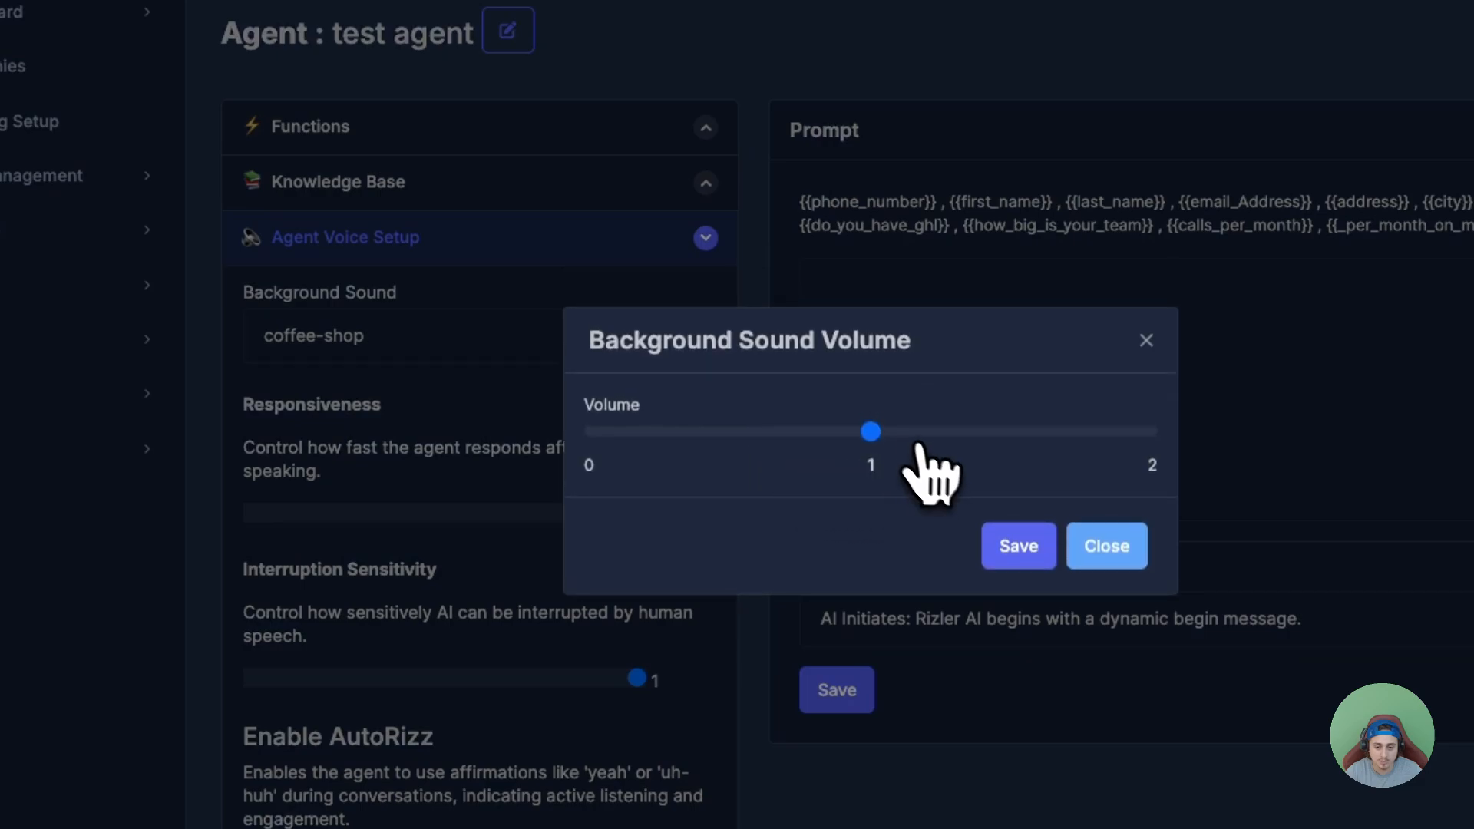
left_click_drag(868, 432, 798, 432)
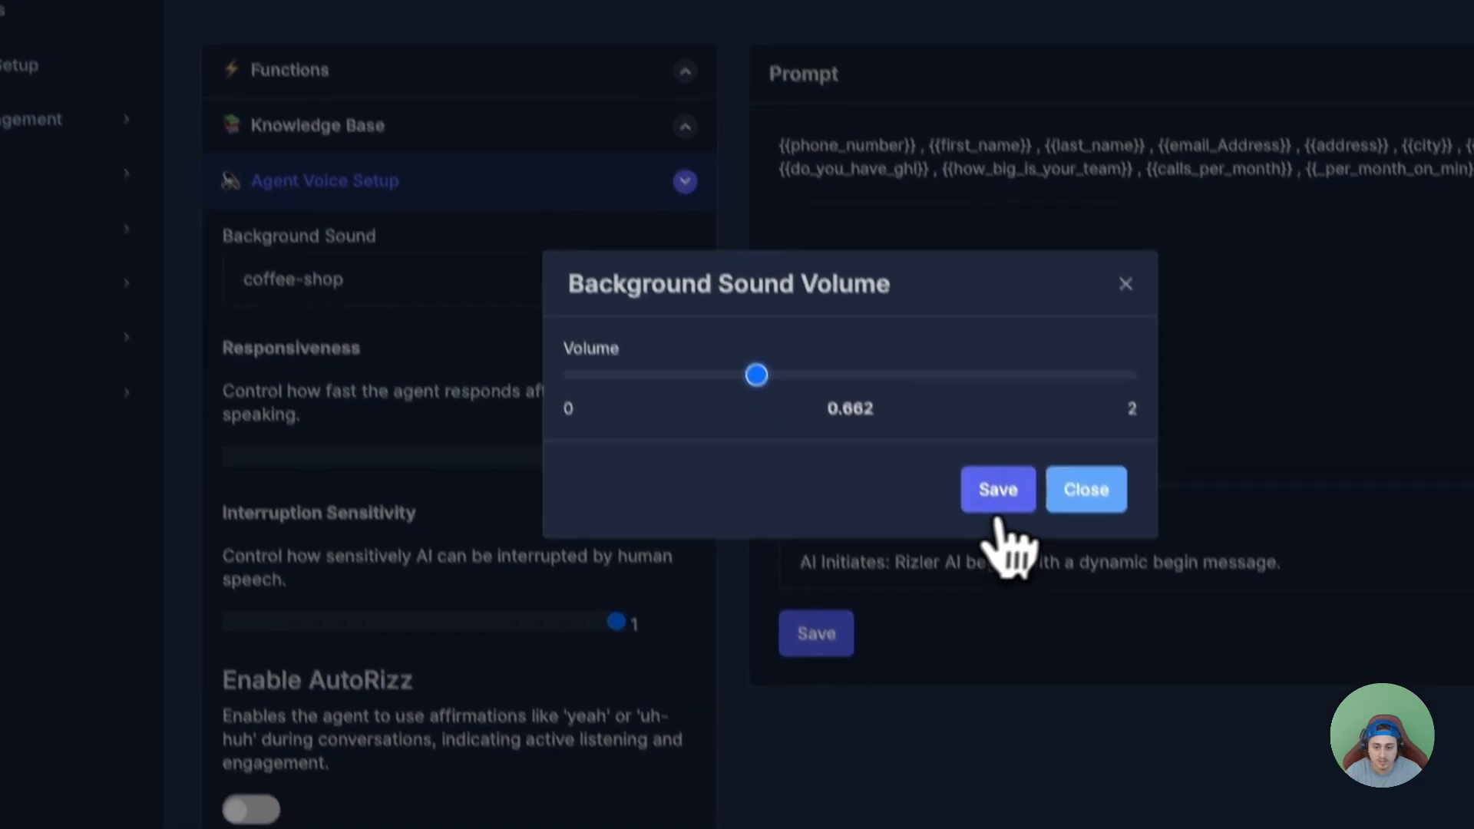
left_click(1018, 545)
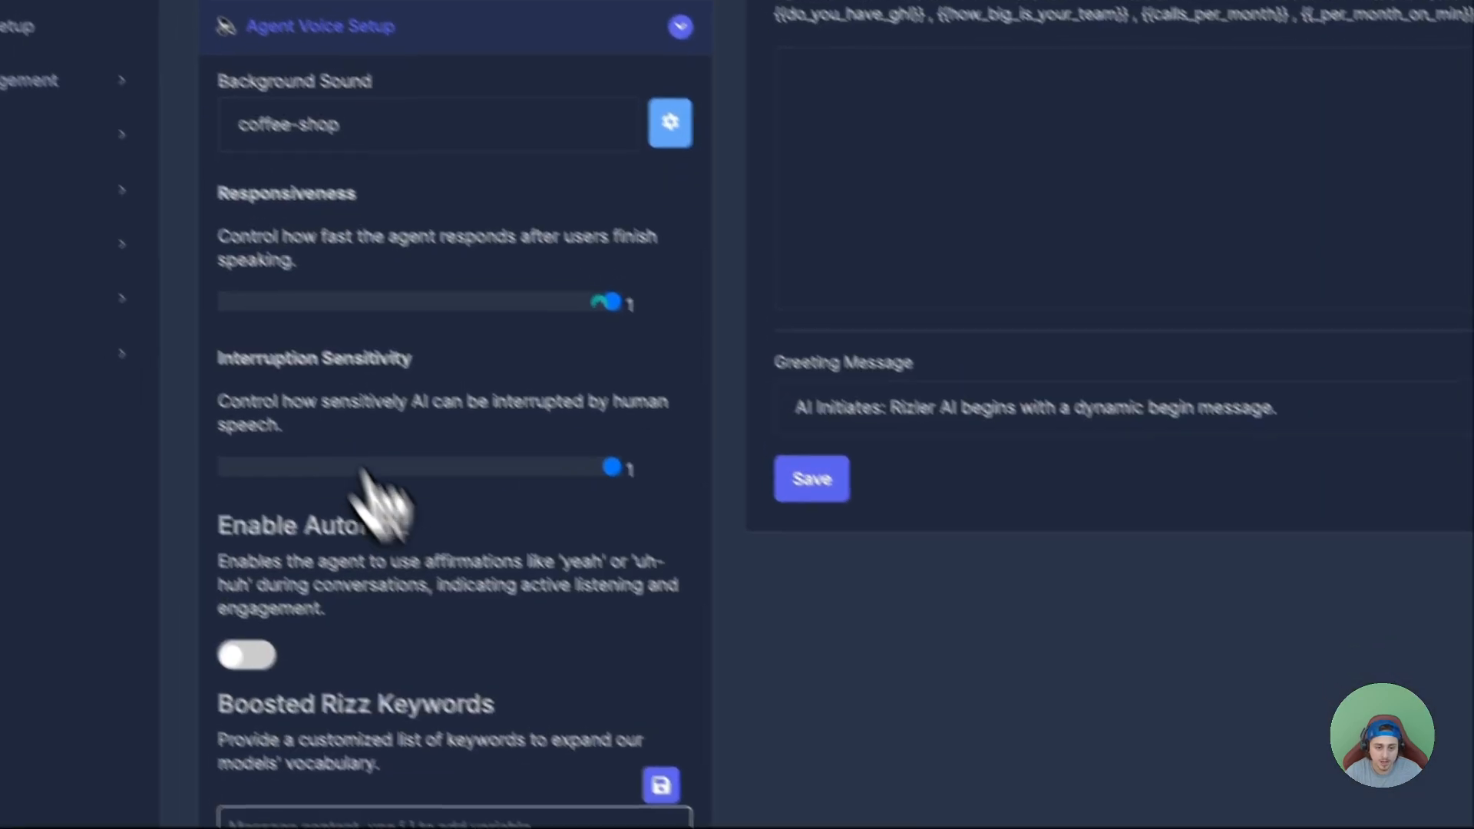
- Review the Responsiveness description and set the agent's Interruption Sensitivity to 0.81
left_click_drag(205, 229, 240, 227)
left_click_drag(362, 316, 540, 335)
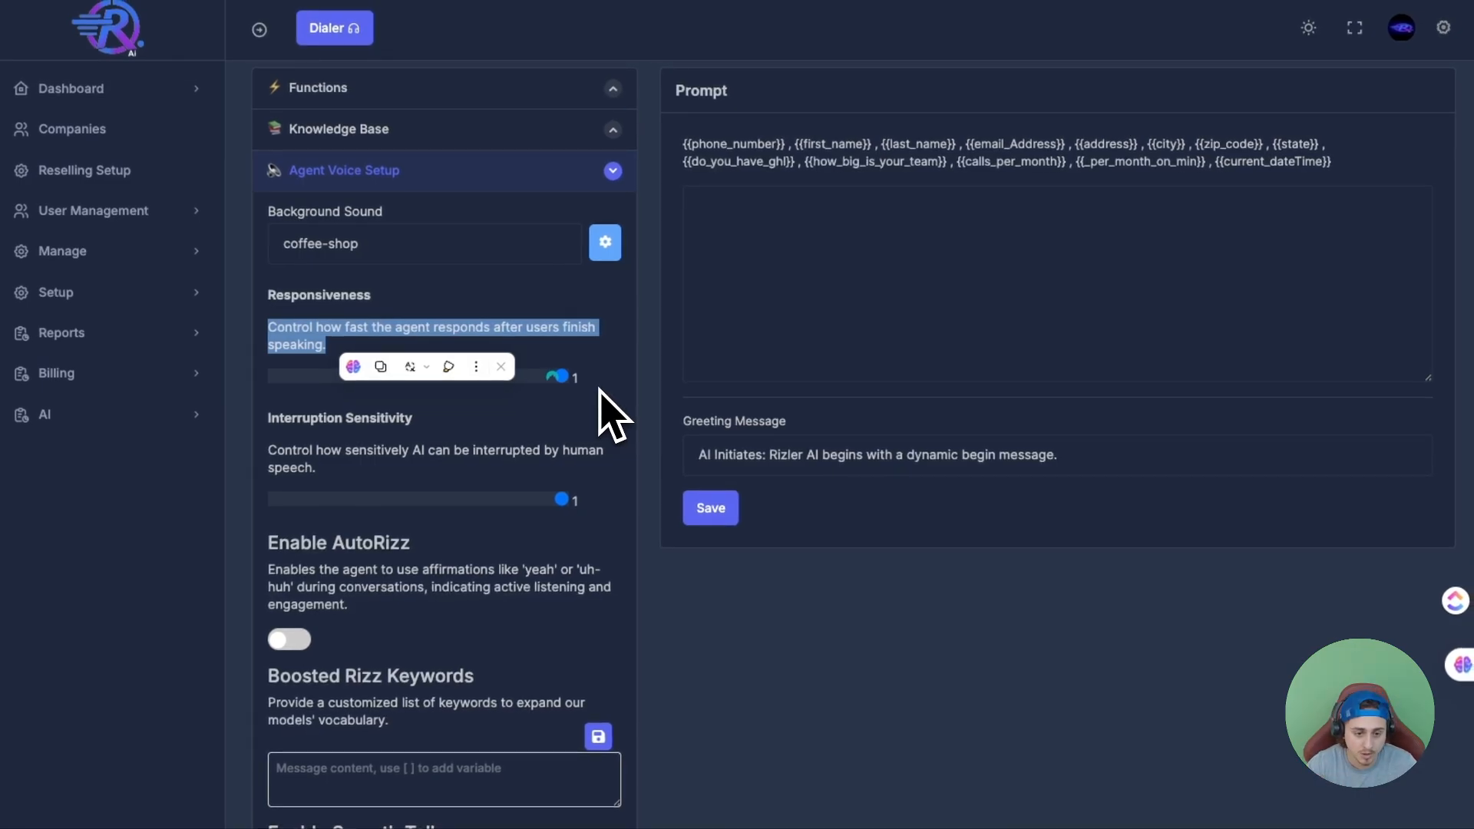
scroll(600, 386, "down", 1)
left_click(433, 387)
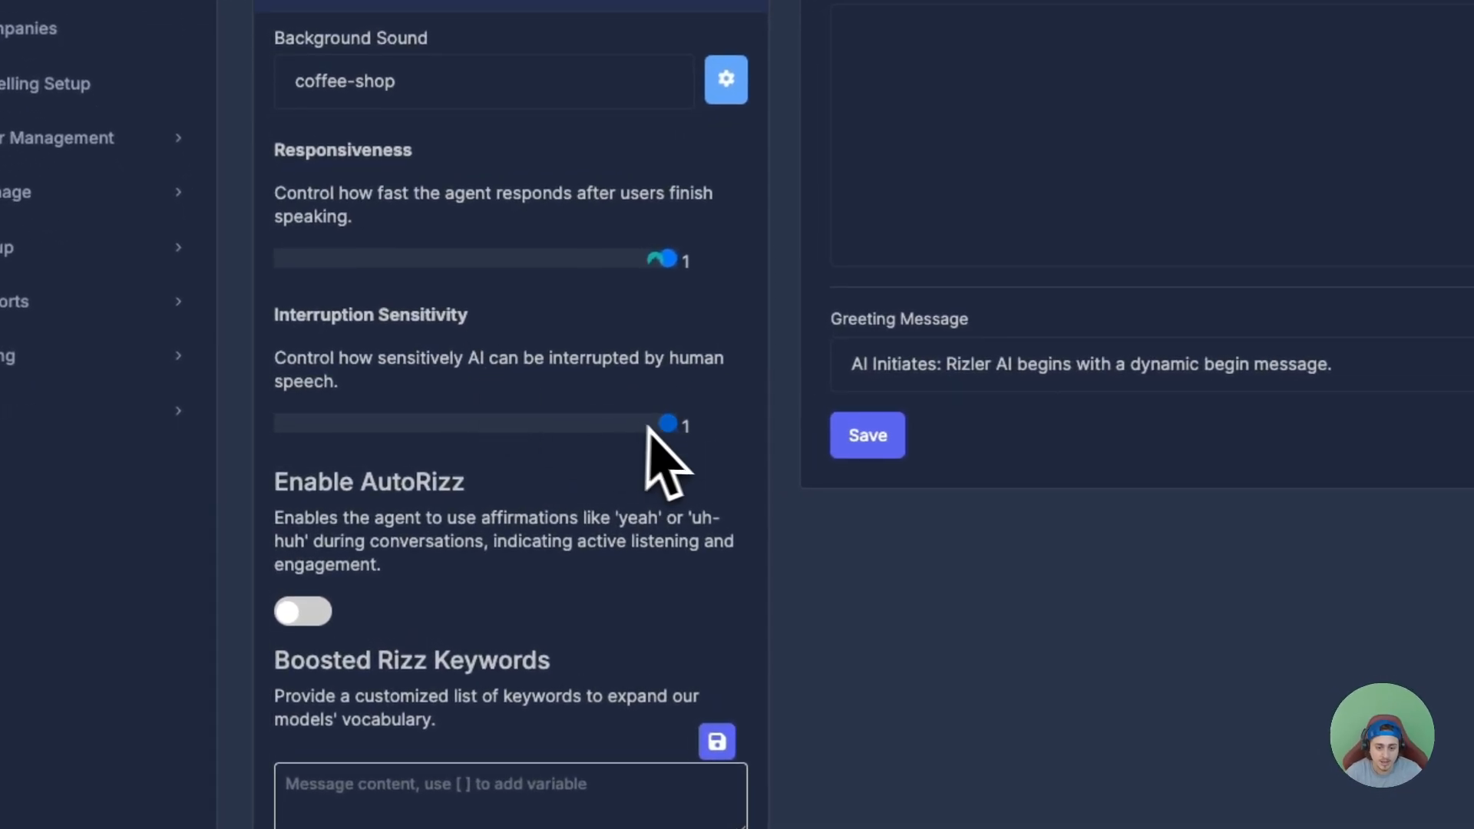
left_click_drag(647, 427, 607, 431)
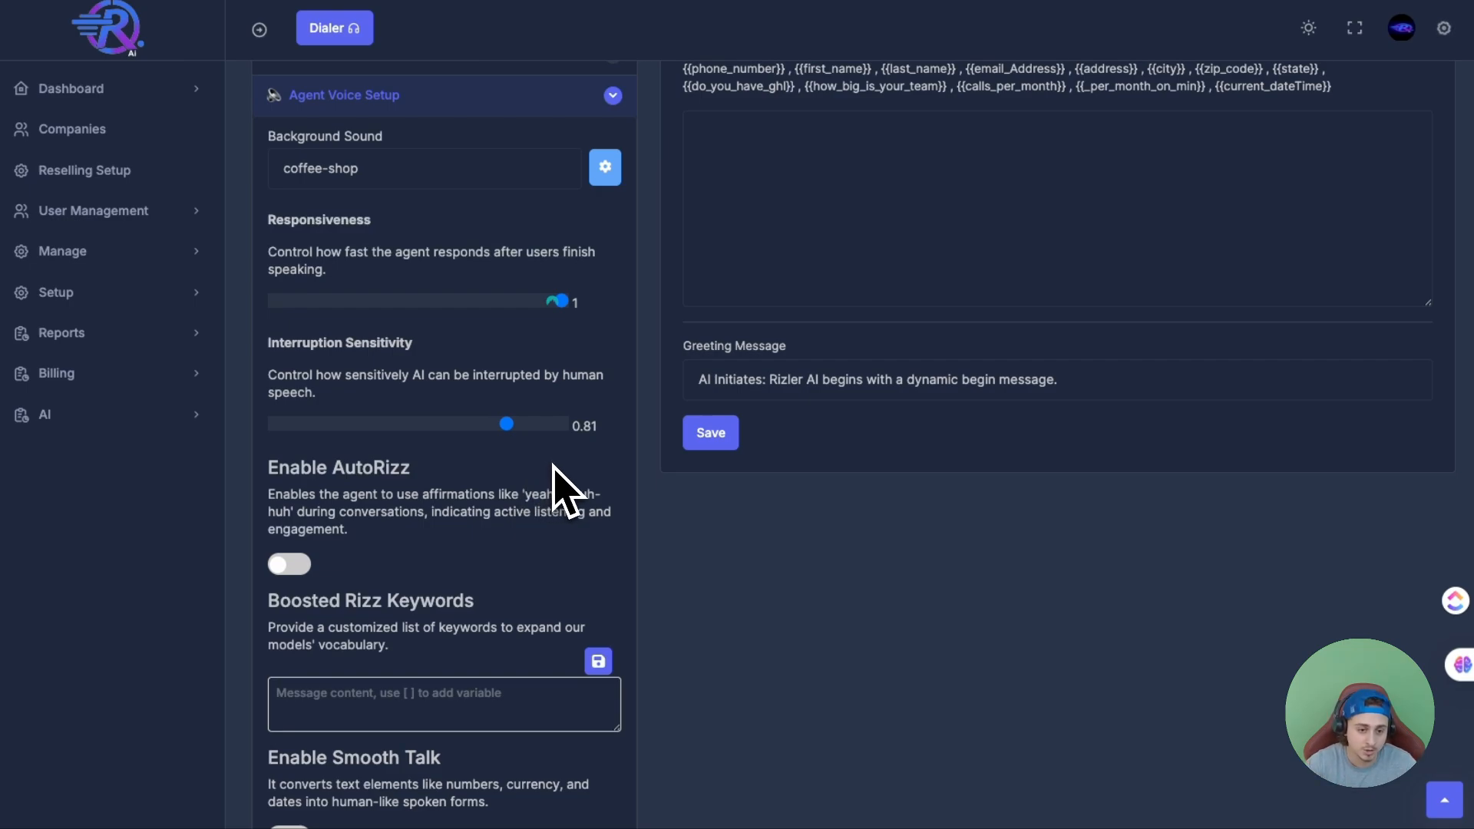
- Enable AutoRizz for the agent and set the AutoRizz Frequency to 0.5
scroll(554, 464, "down", 3)
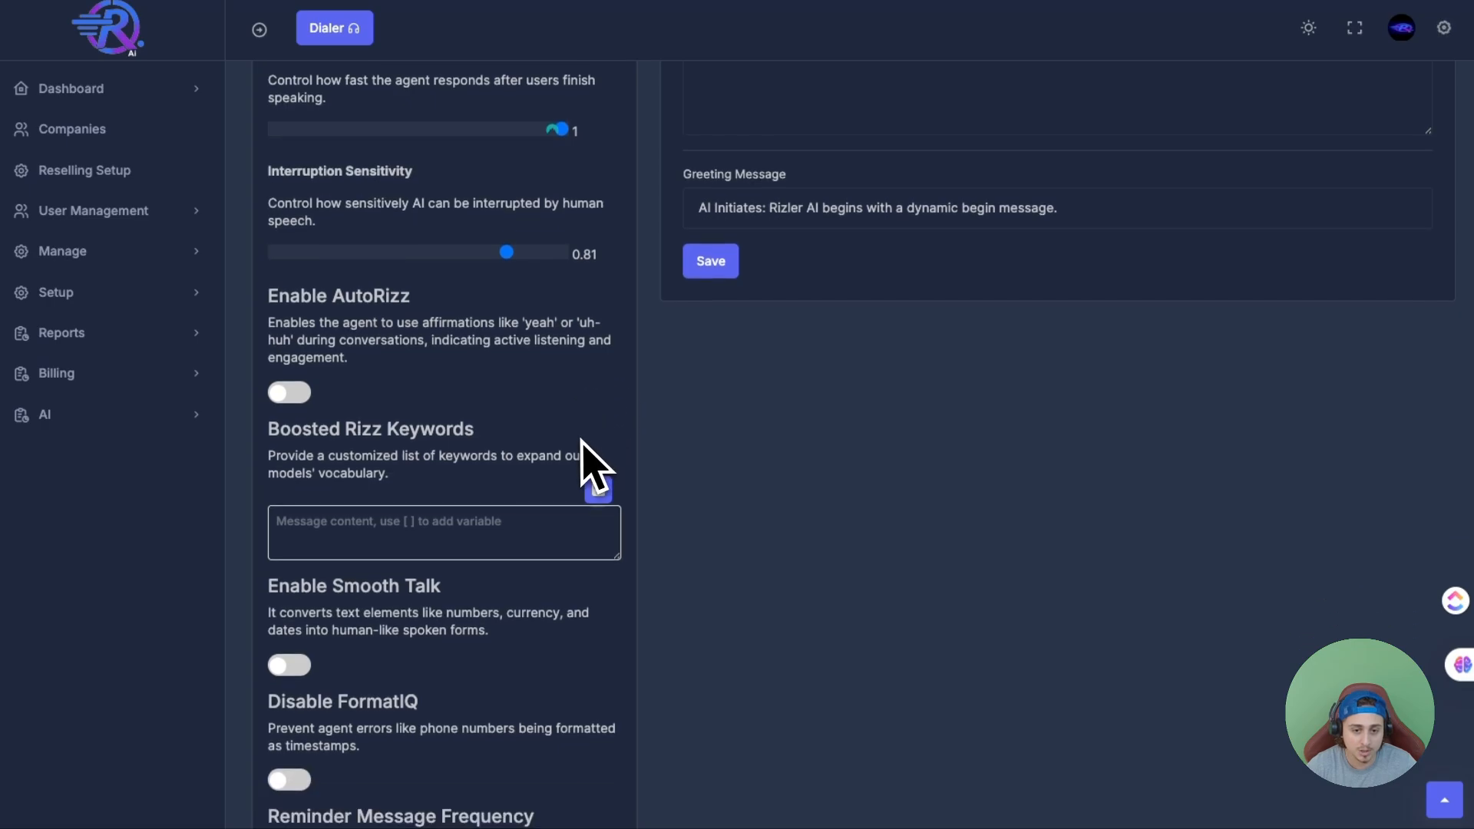
left_click_drag(267, 299, 436, 297)
left_click(475, 394)
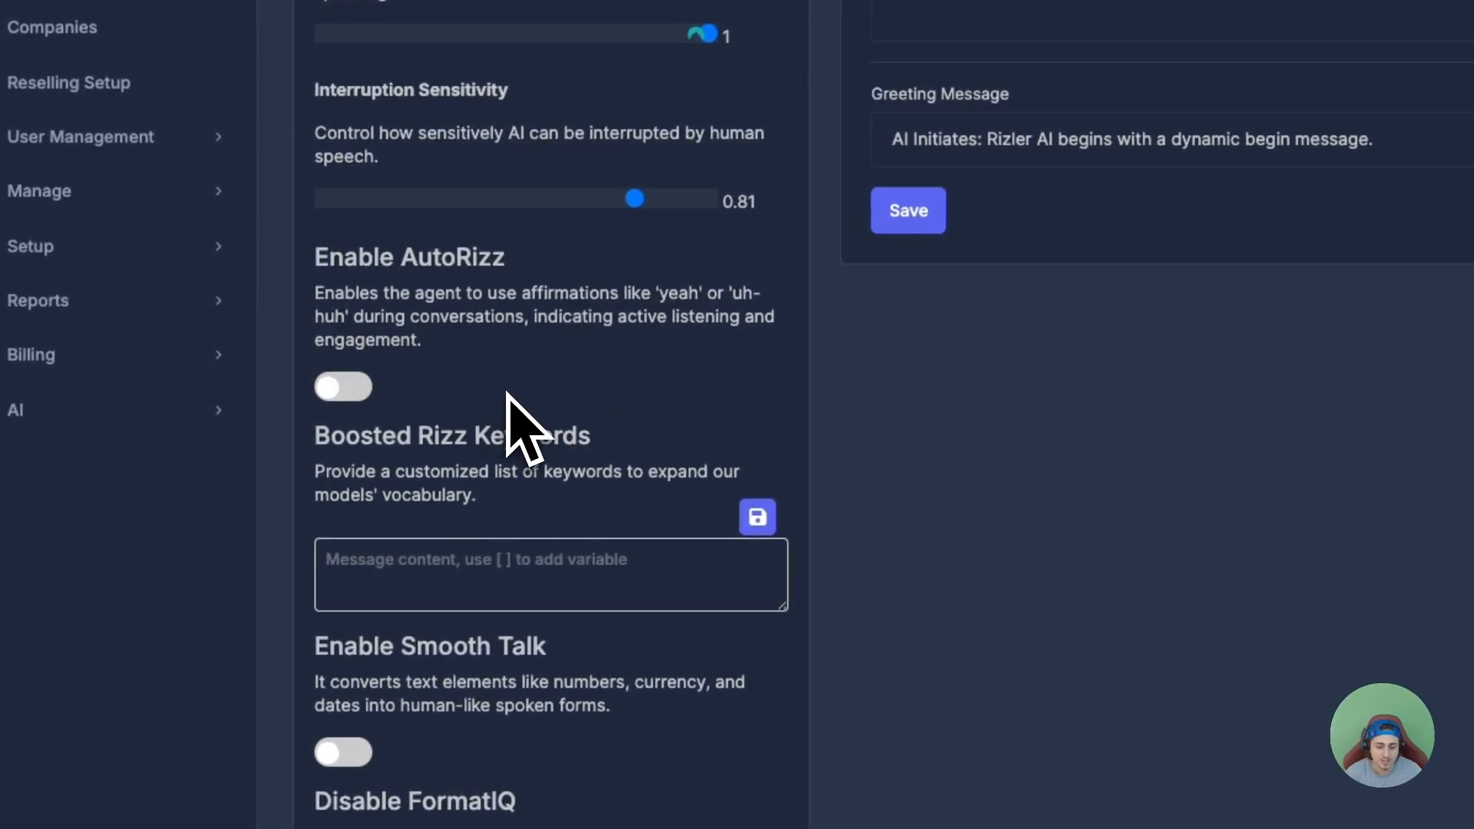
left_click(359, 388)
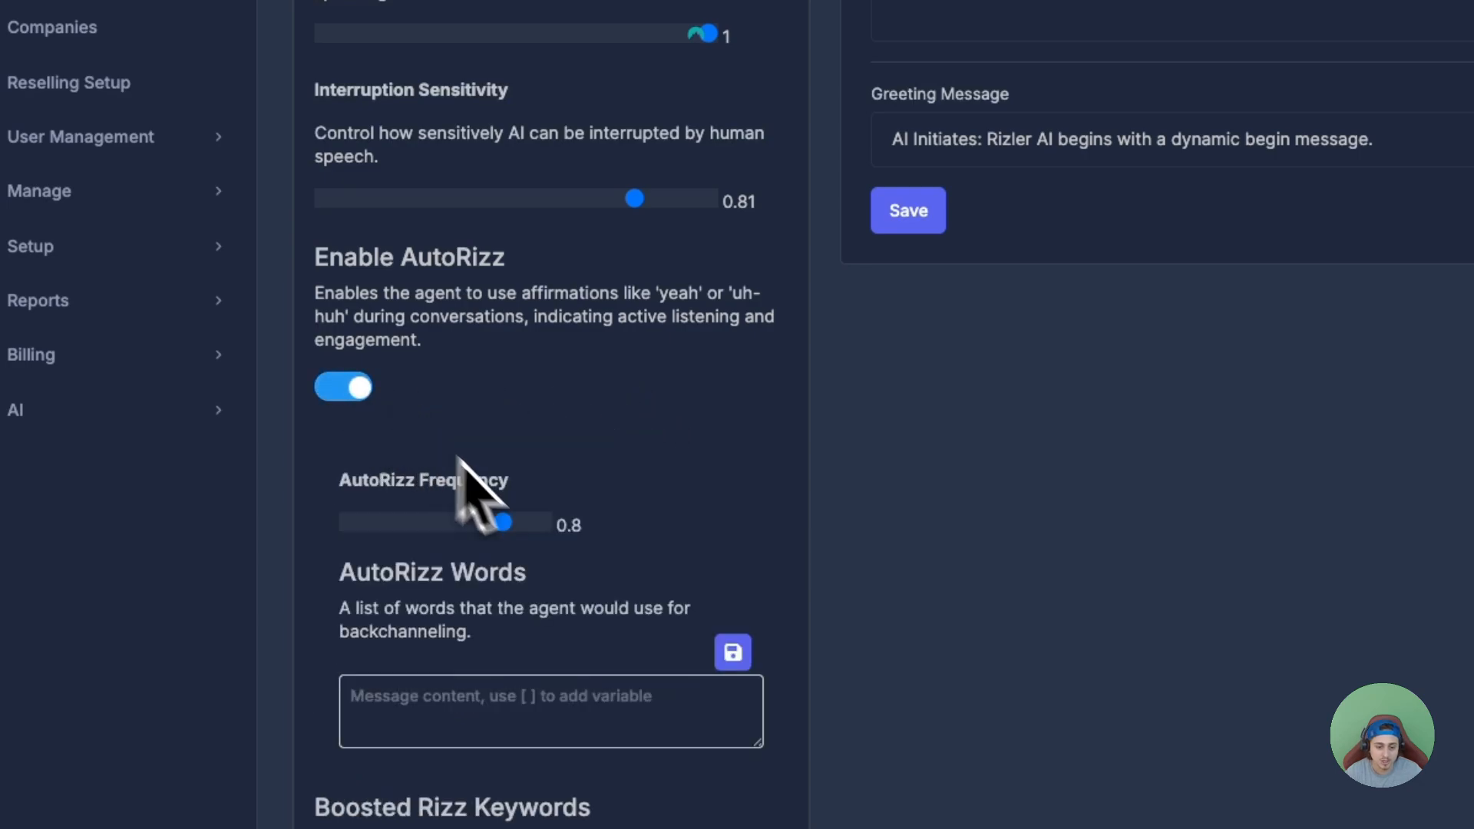
scroll(605, 592, "down", 2)
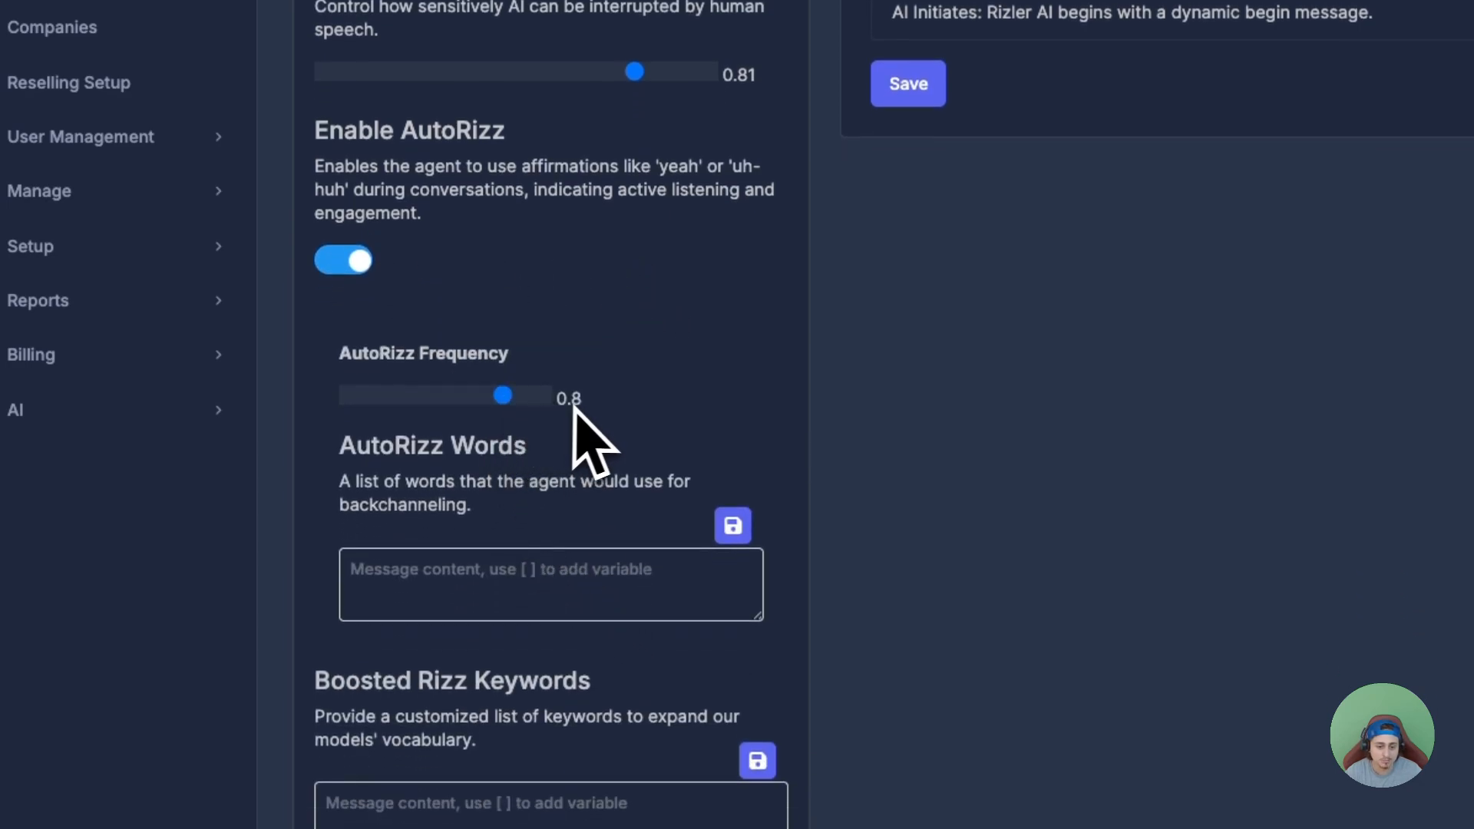
left_click_drag(504, 401, 466, 404)
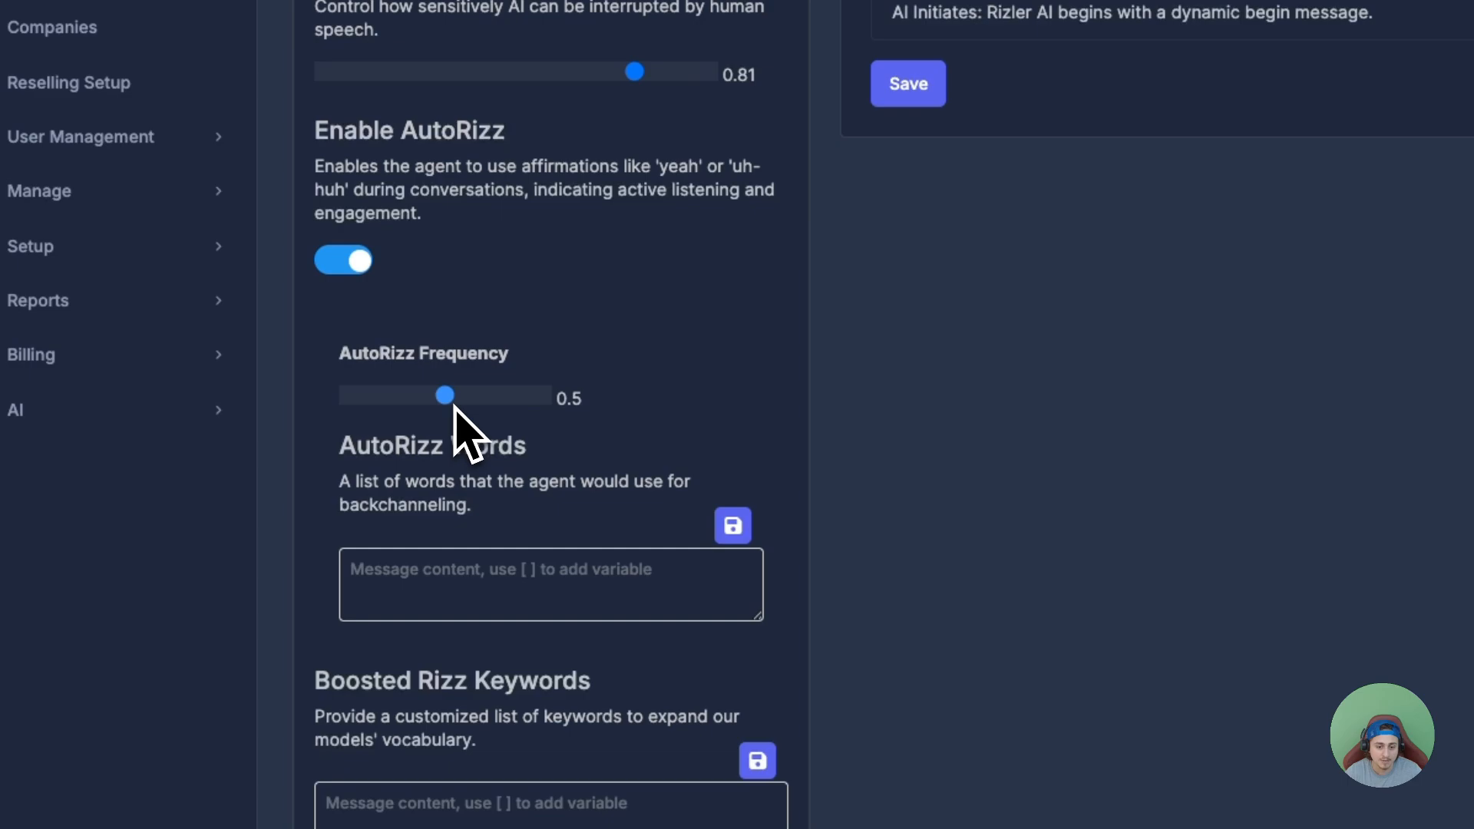
- Enter "[mmm] , [wow], [interesting]" as the AutoRizz Words, correcting the misspelled word, and save the list
scroll(537, 495, "down", 3)
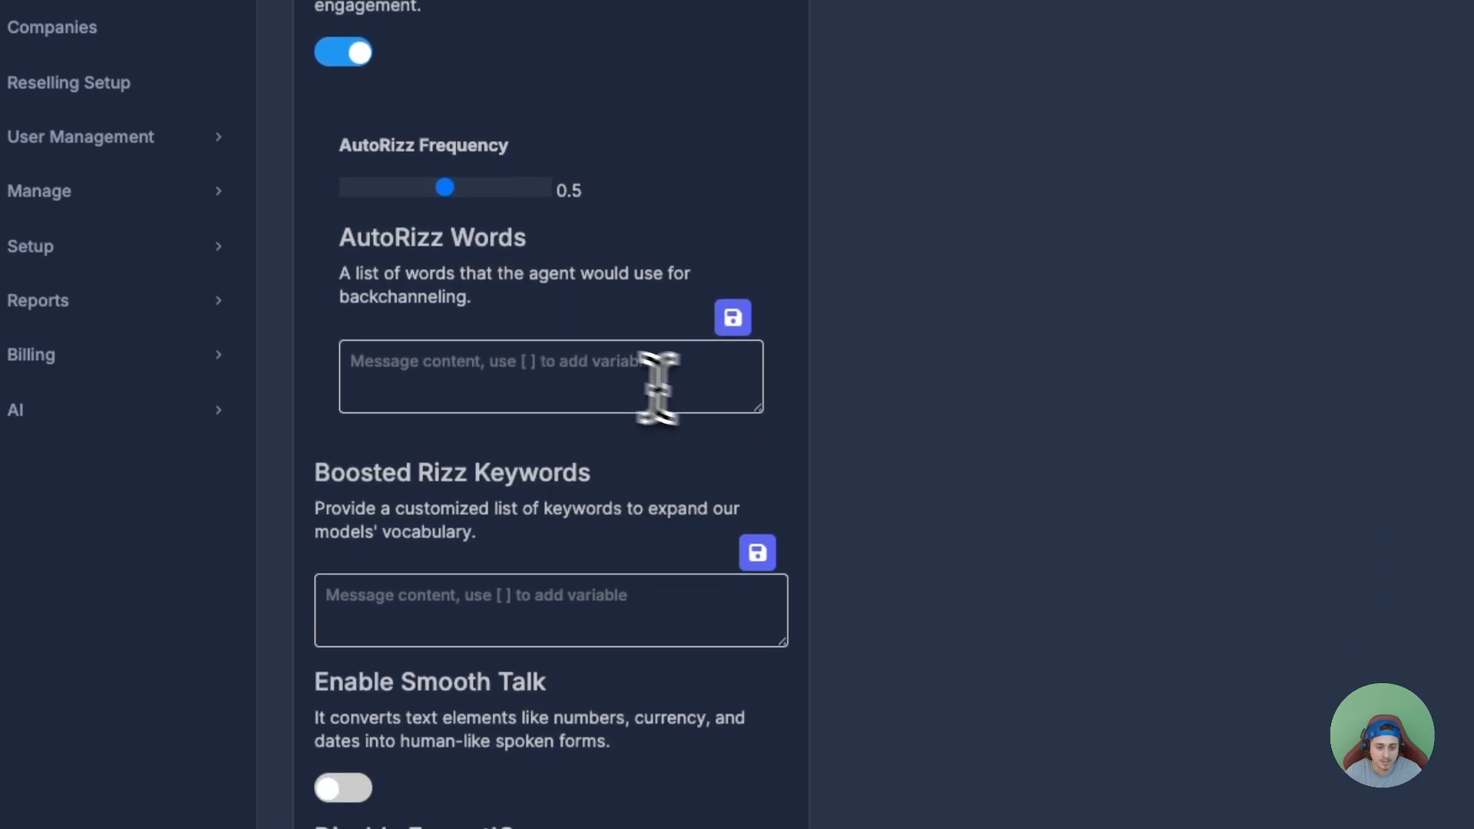
left_click(580, 371)
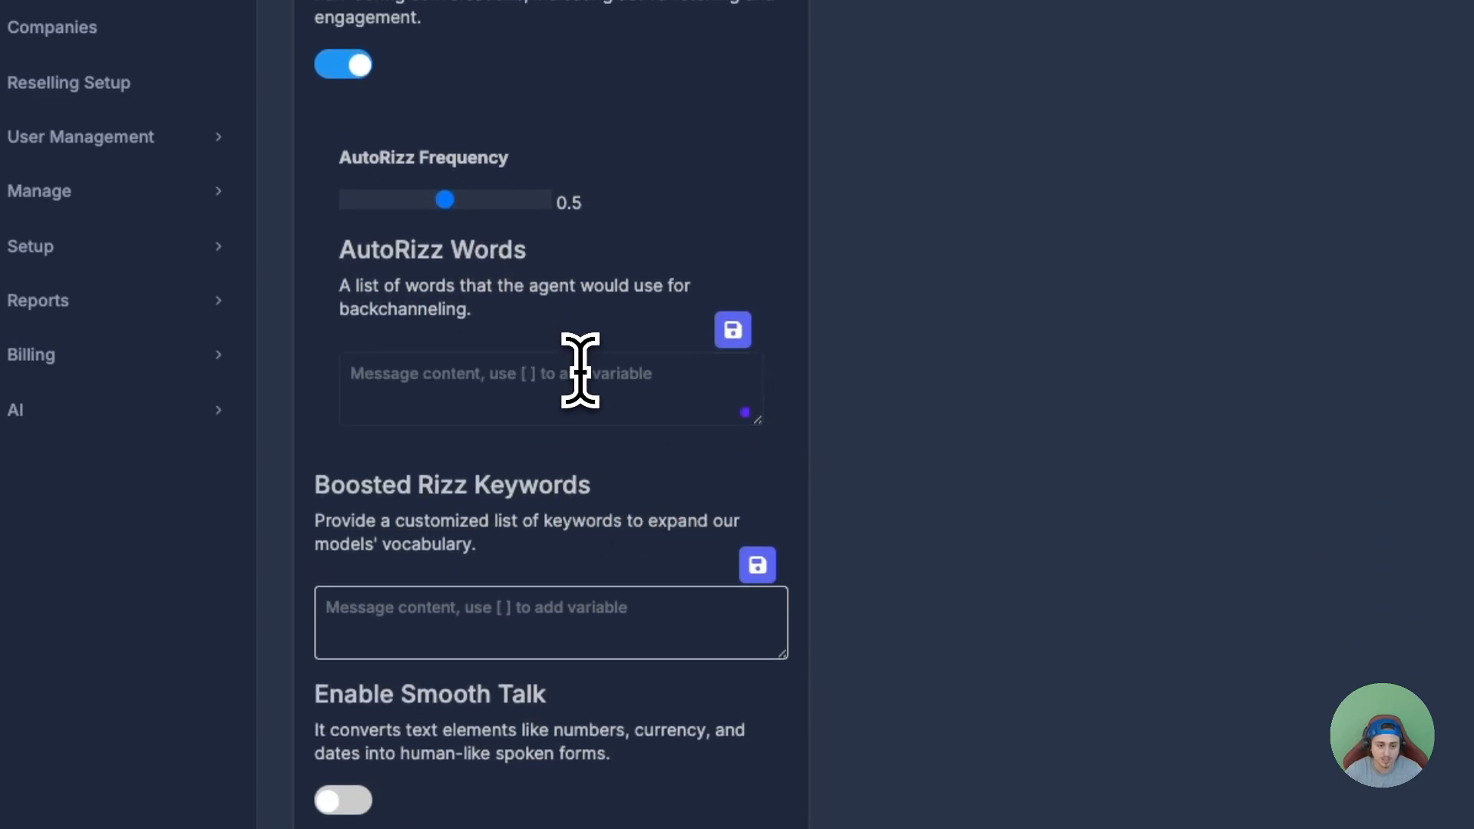
type("[mmm] , [wow], intresting]")
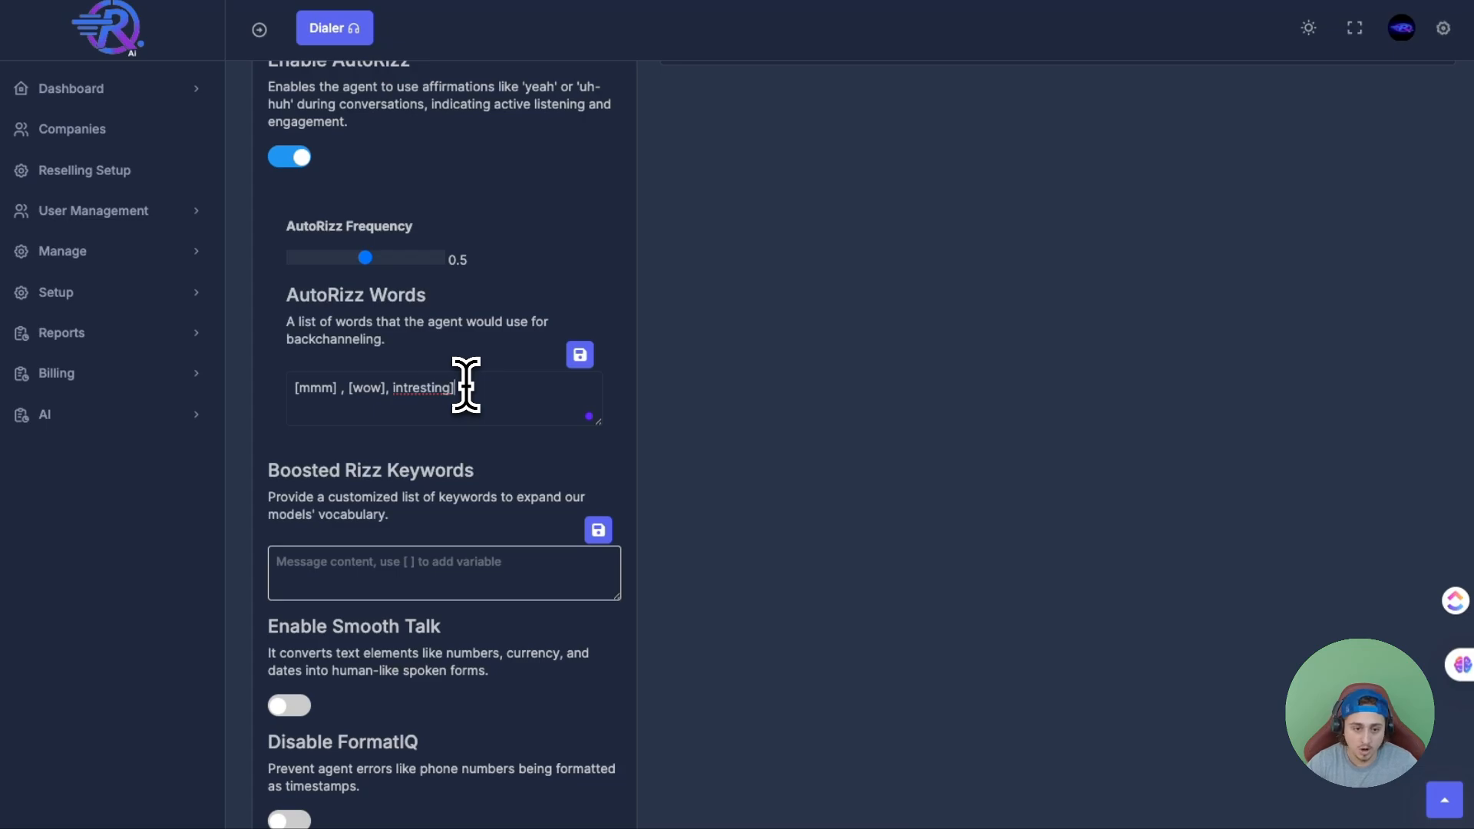
right_click(418, 387)
left_click(494, 396)
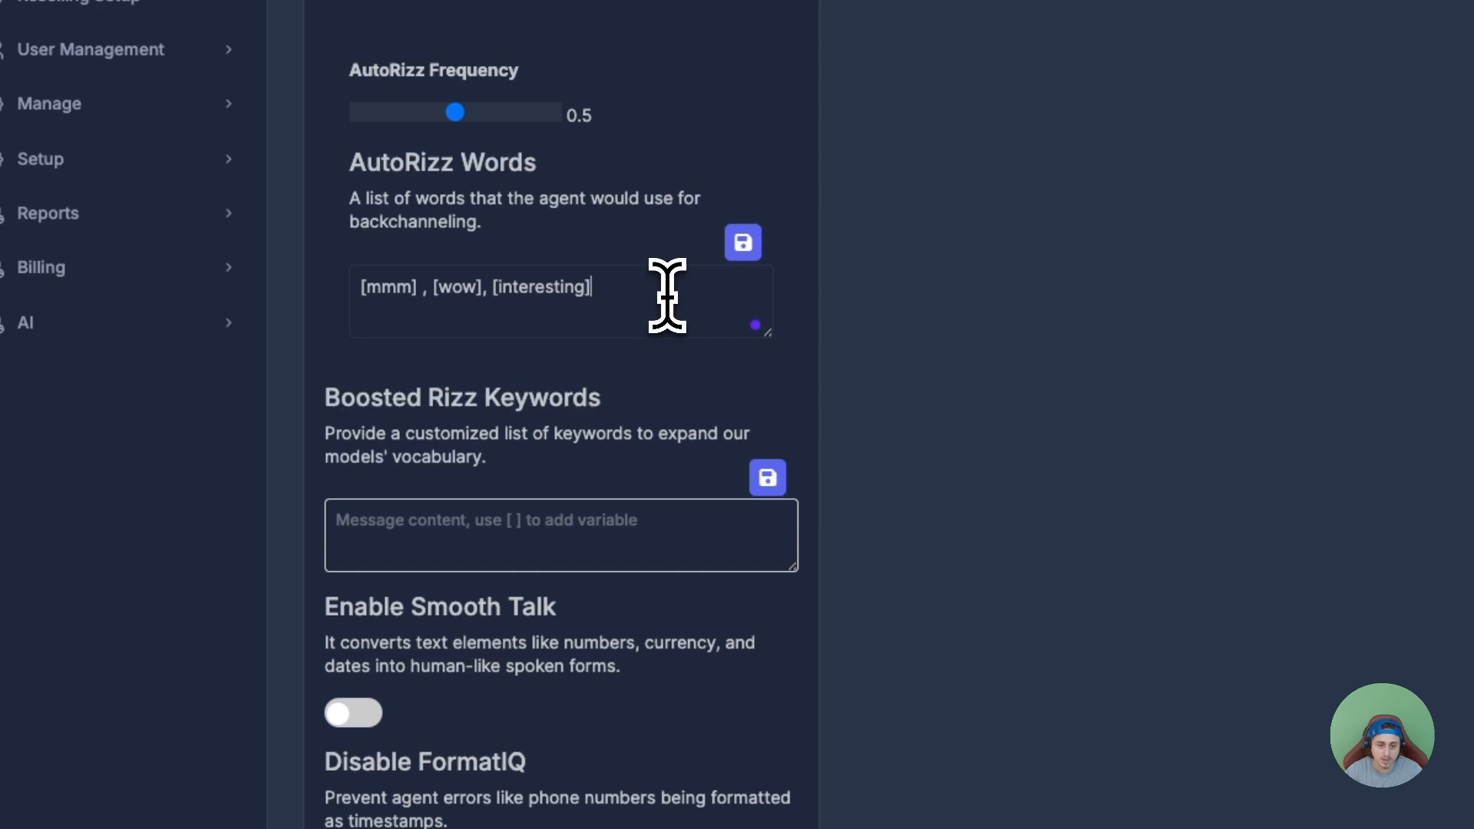
left_click(741, 245)
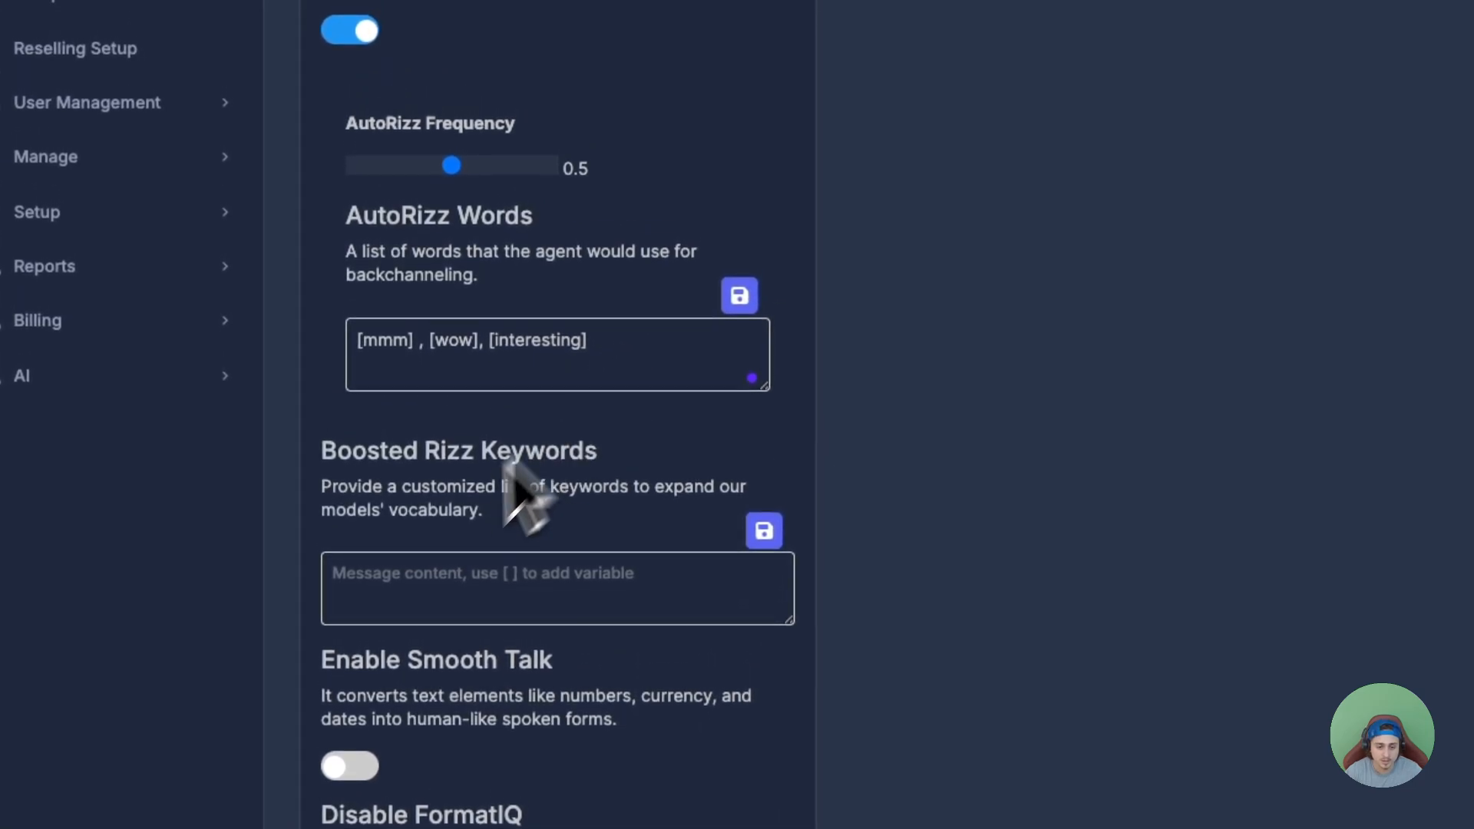
- Examine the Boosted Rizz Keywords option and compare it with the agent's Prompt section
scroll(576, 269, "down", 2)
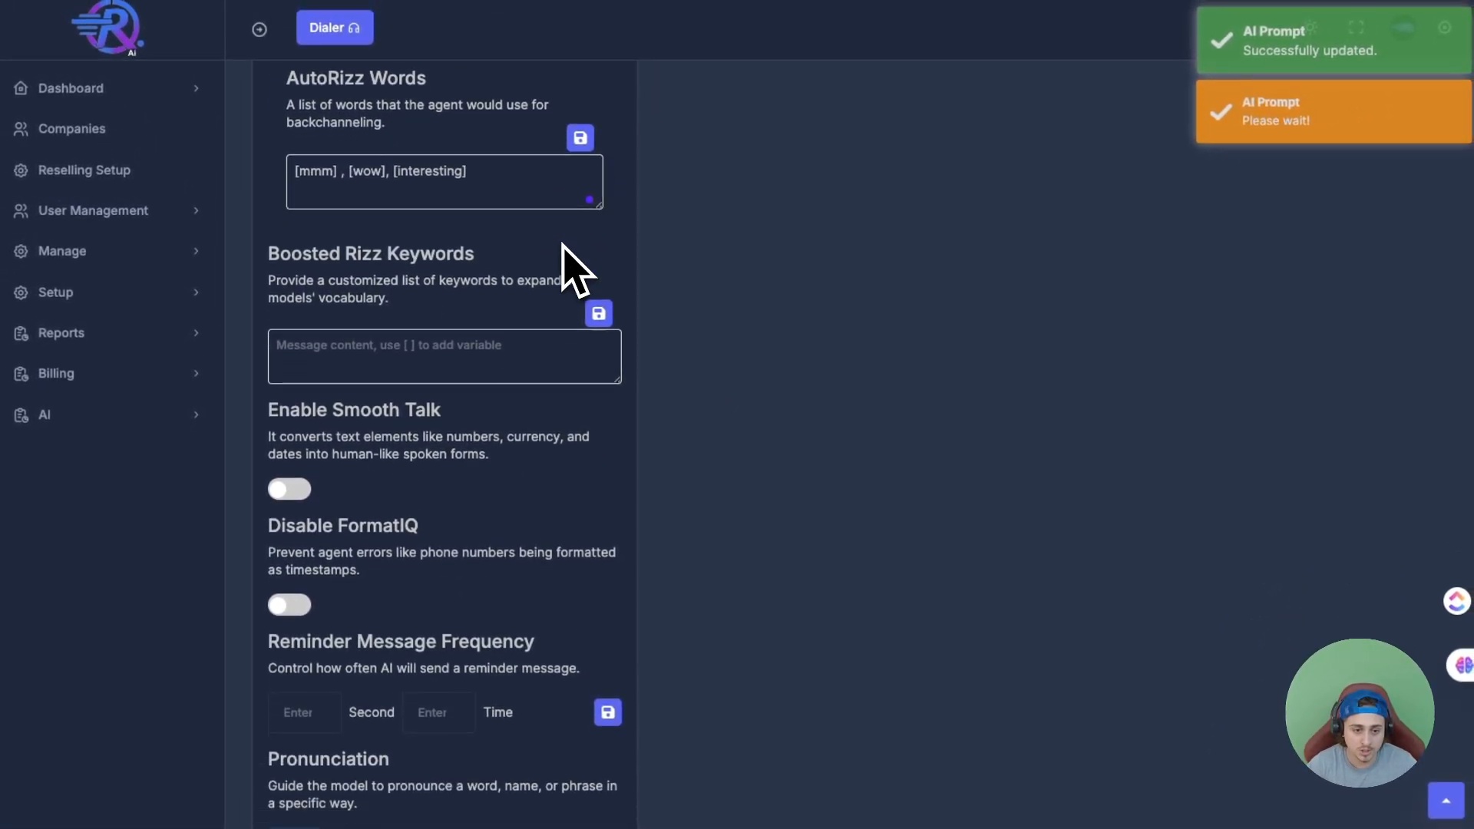
scroll(577, 265, "down", 2)
left_click(560, 257)
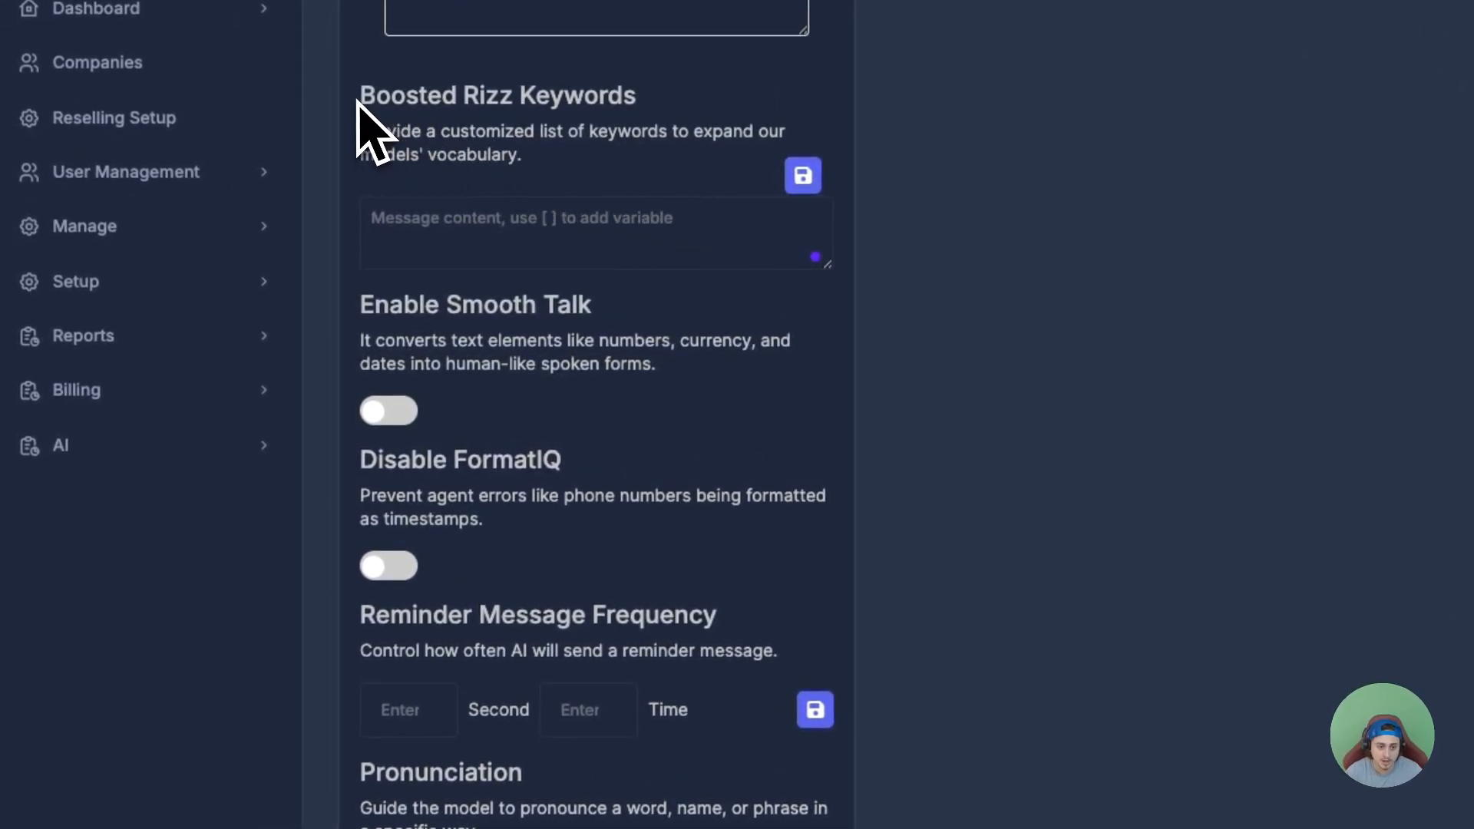
left_click_drag(358, 102, 532, 151)
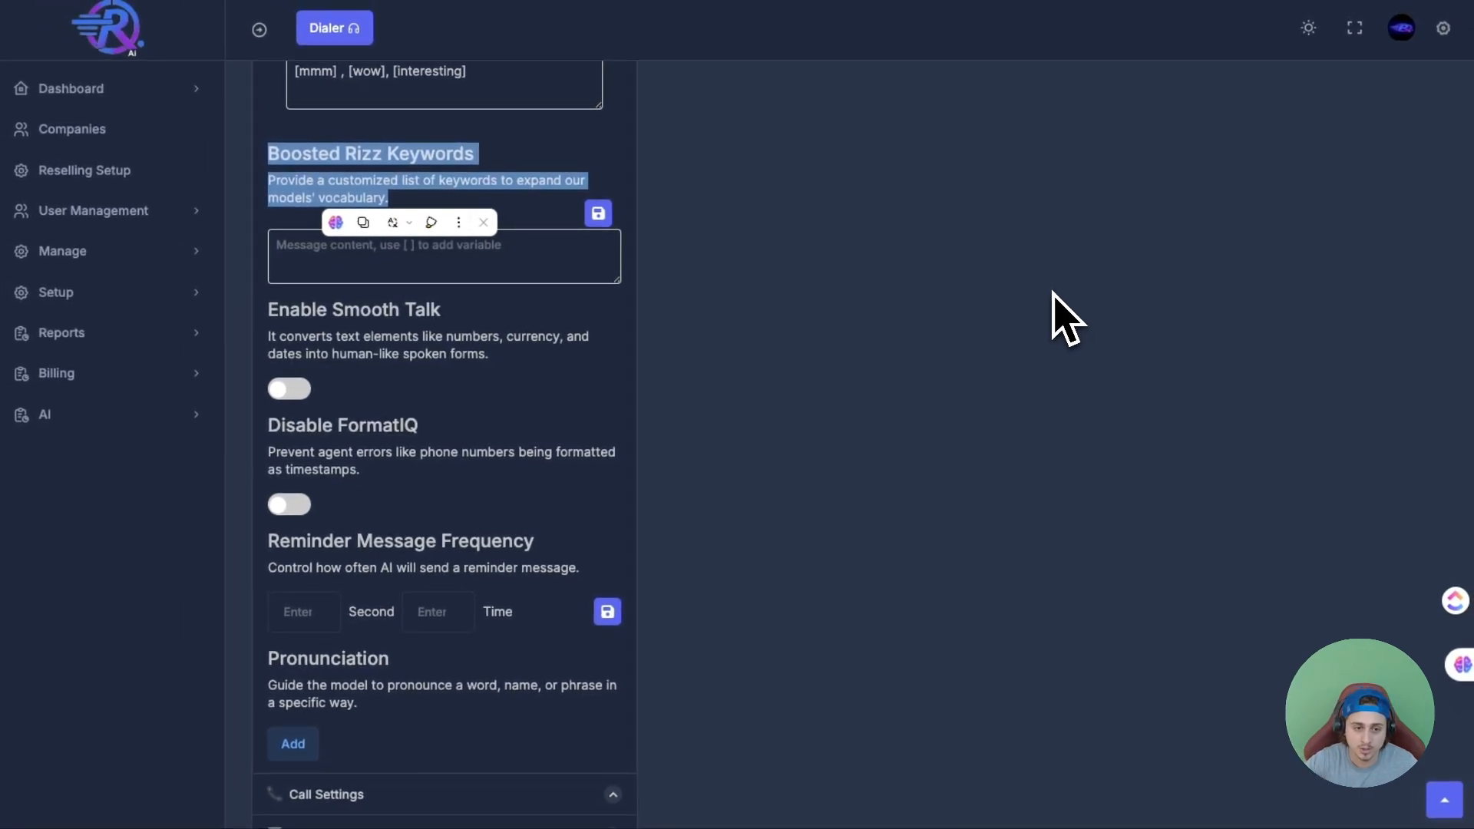
left_click(508, 262)
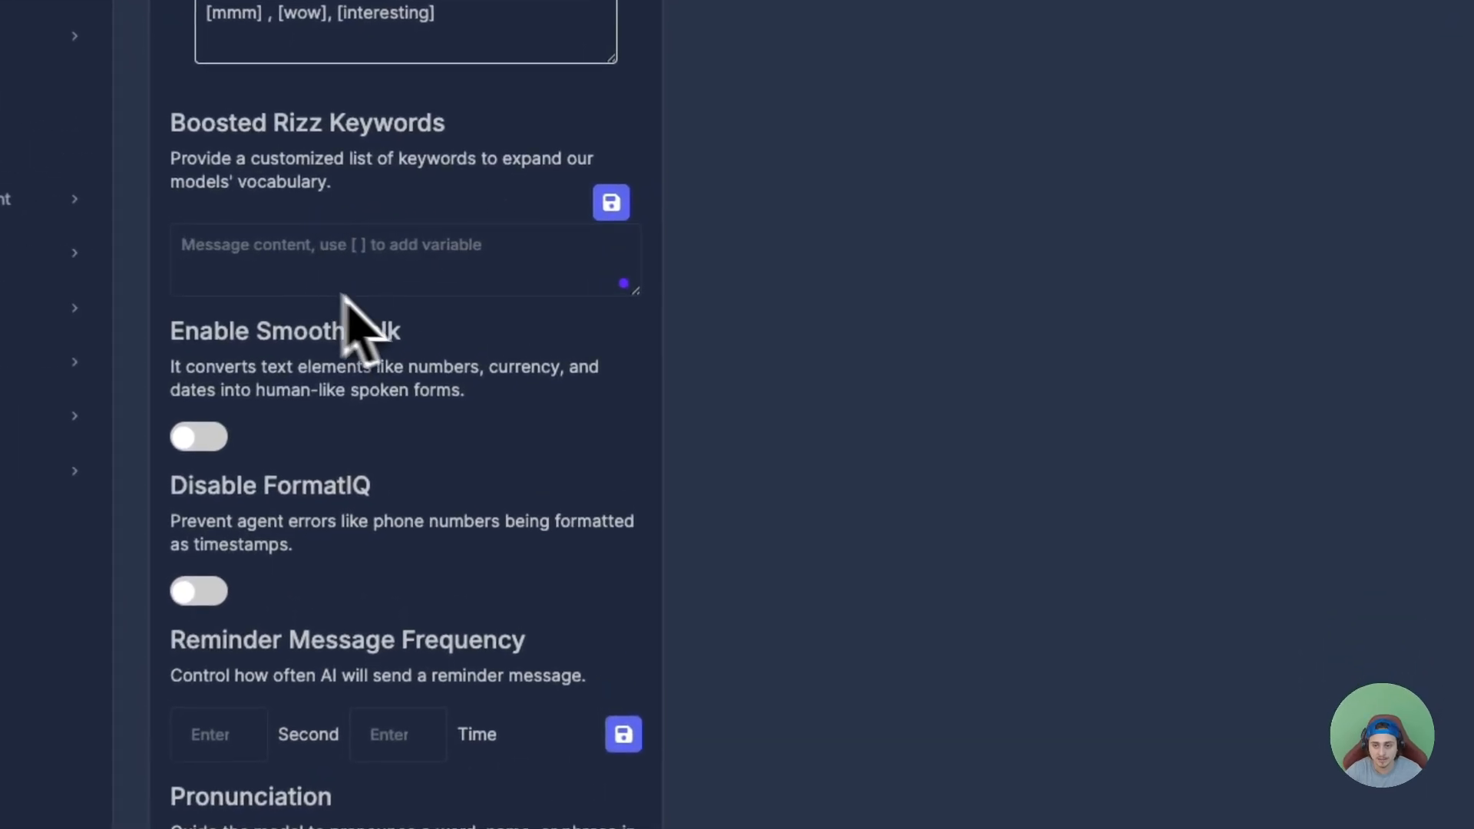
scroll(507, 310, "up", 10)
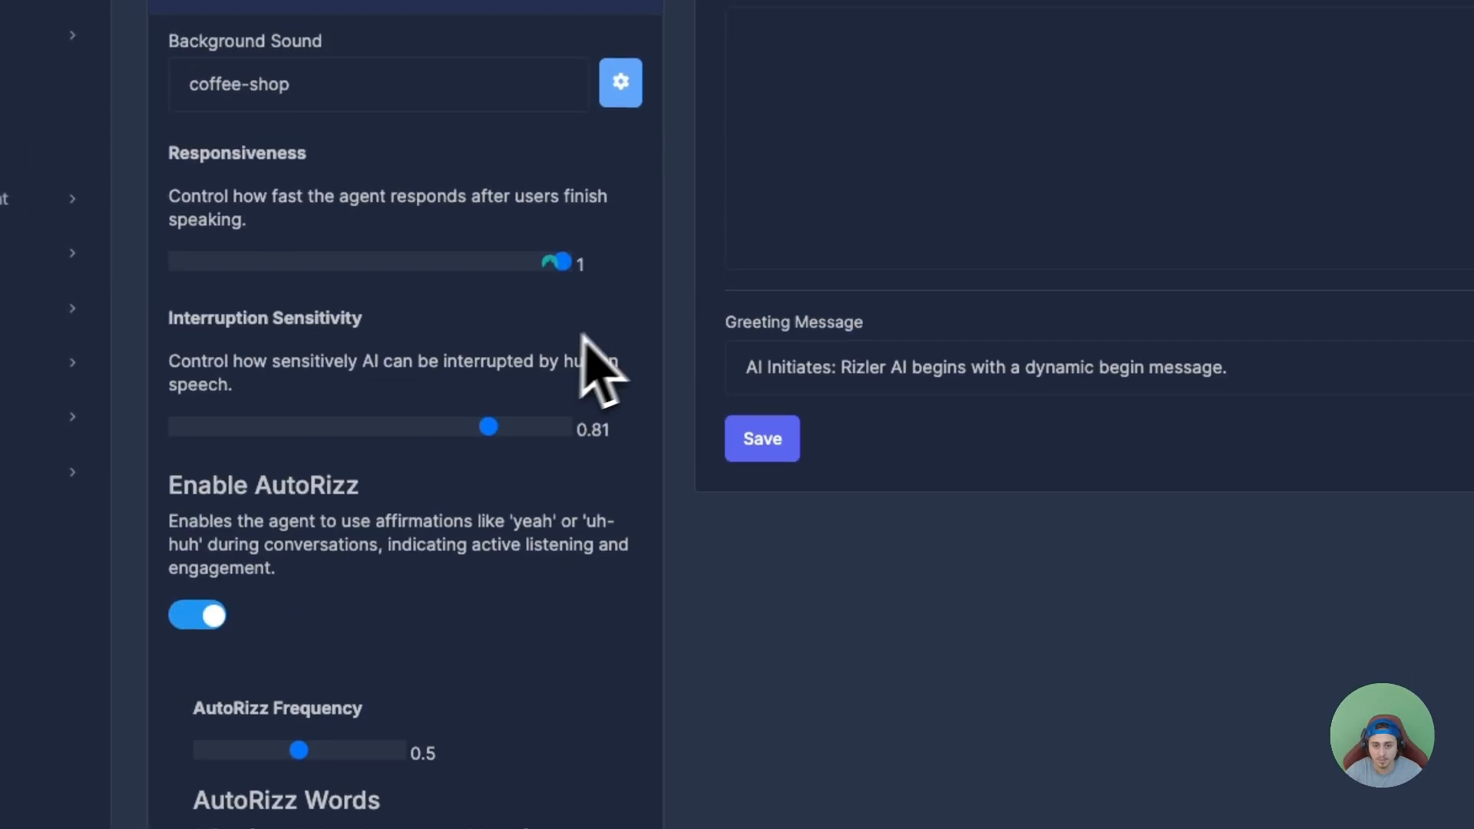
scroll(598, 365, "up", 1)
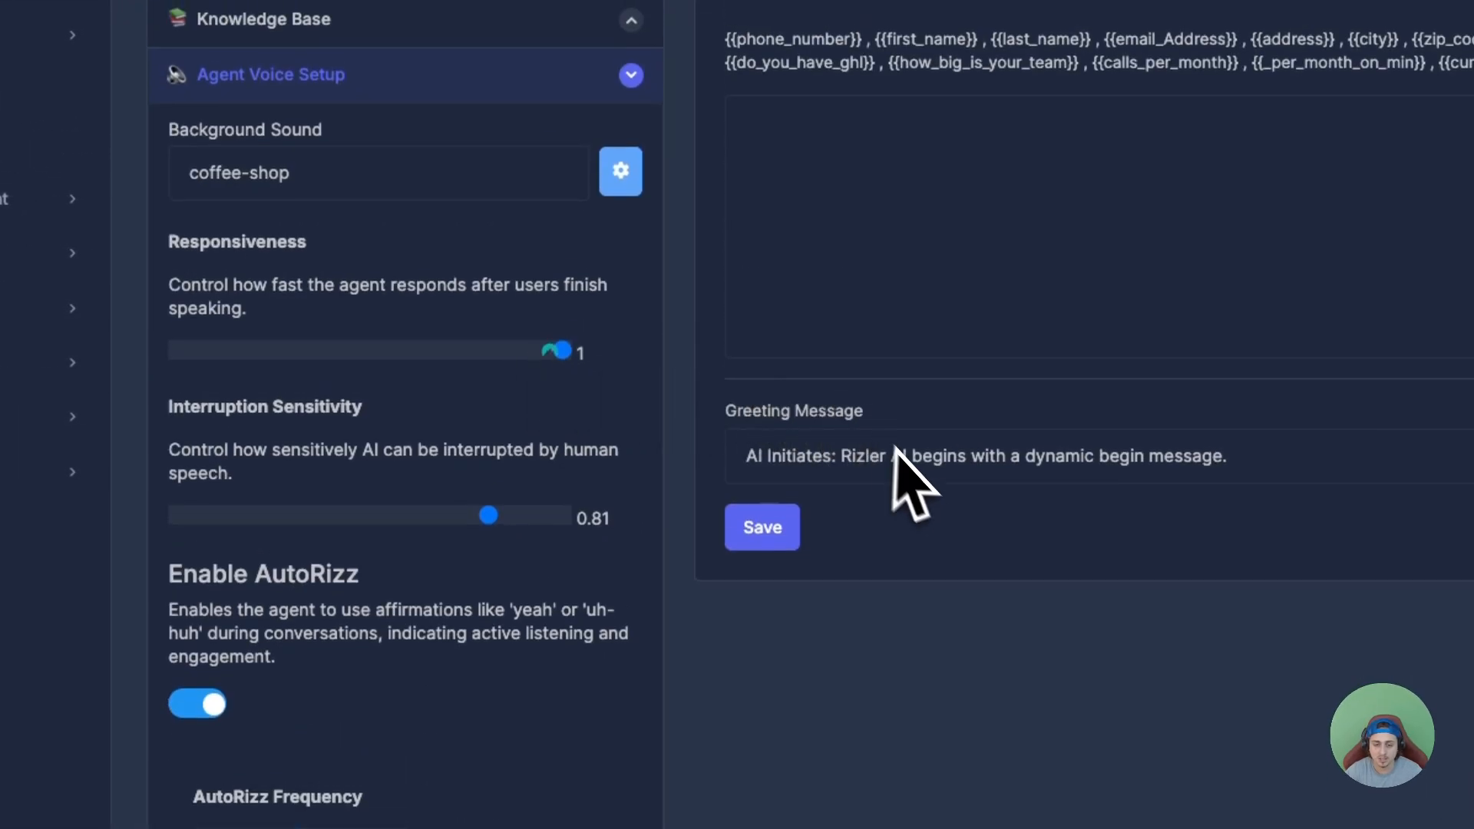
scroll(910, 468, "up", 3)
left_click(933, 360)
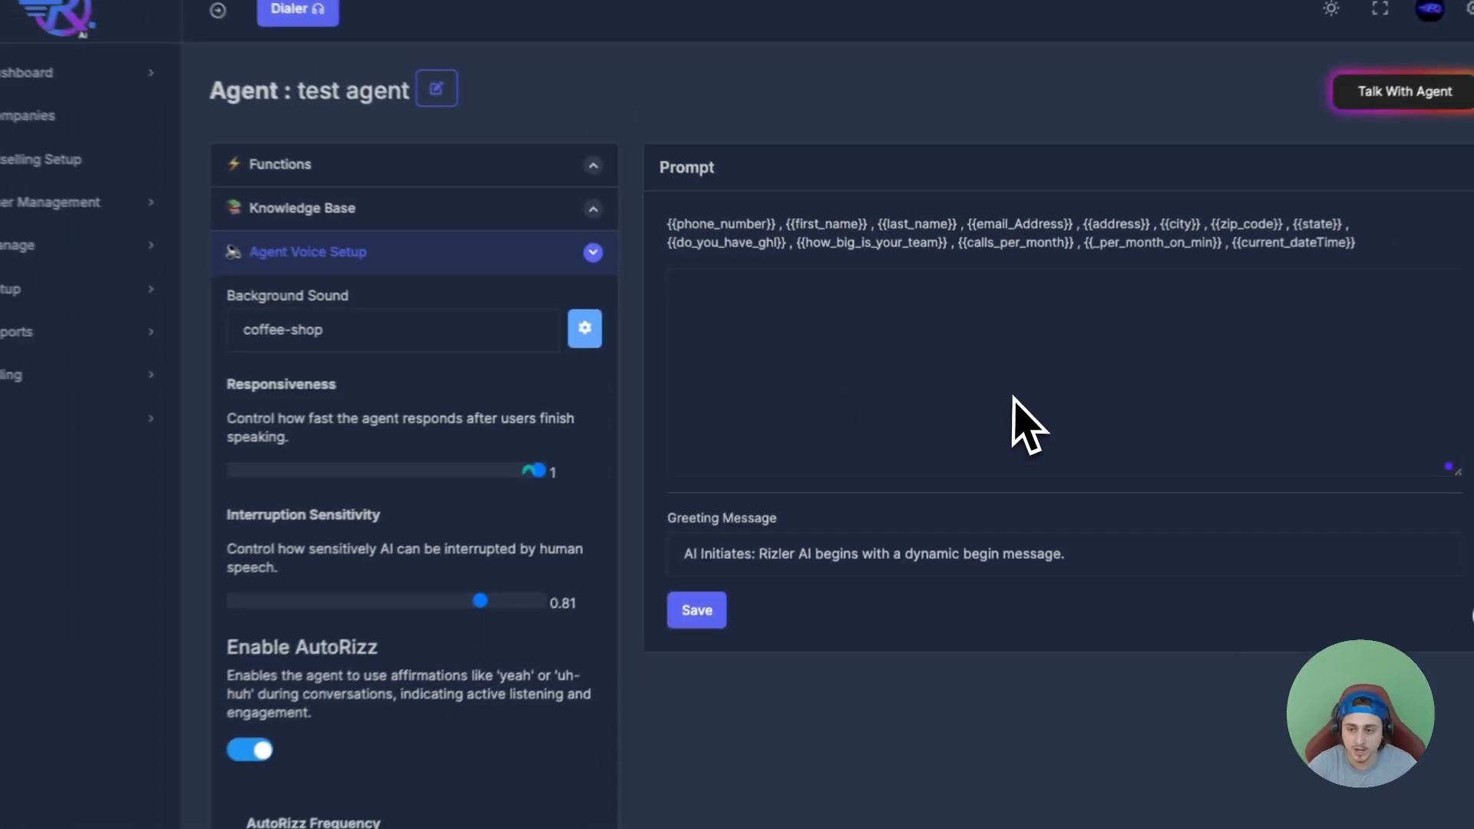
- Enable Smooth Talk for the agent and try the Disable FormatIQ option without keeping it on
scroll(700, 184, "down", 10)
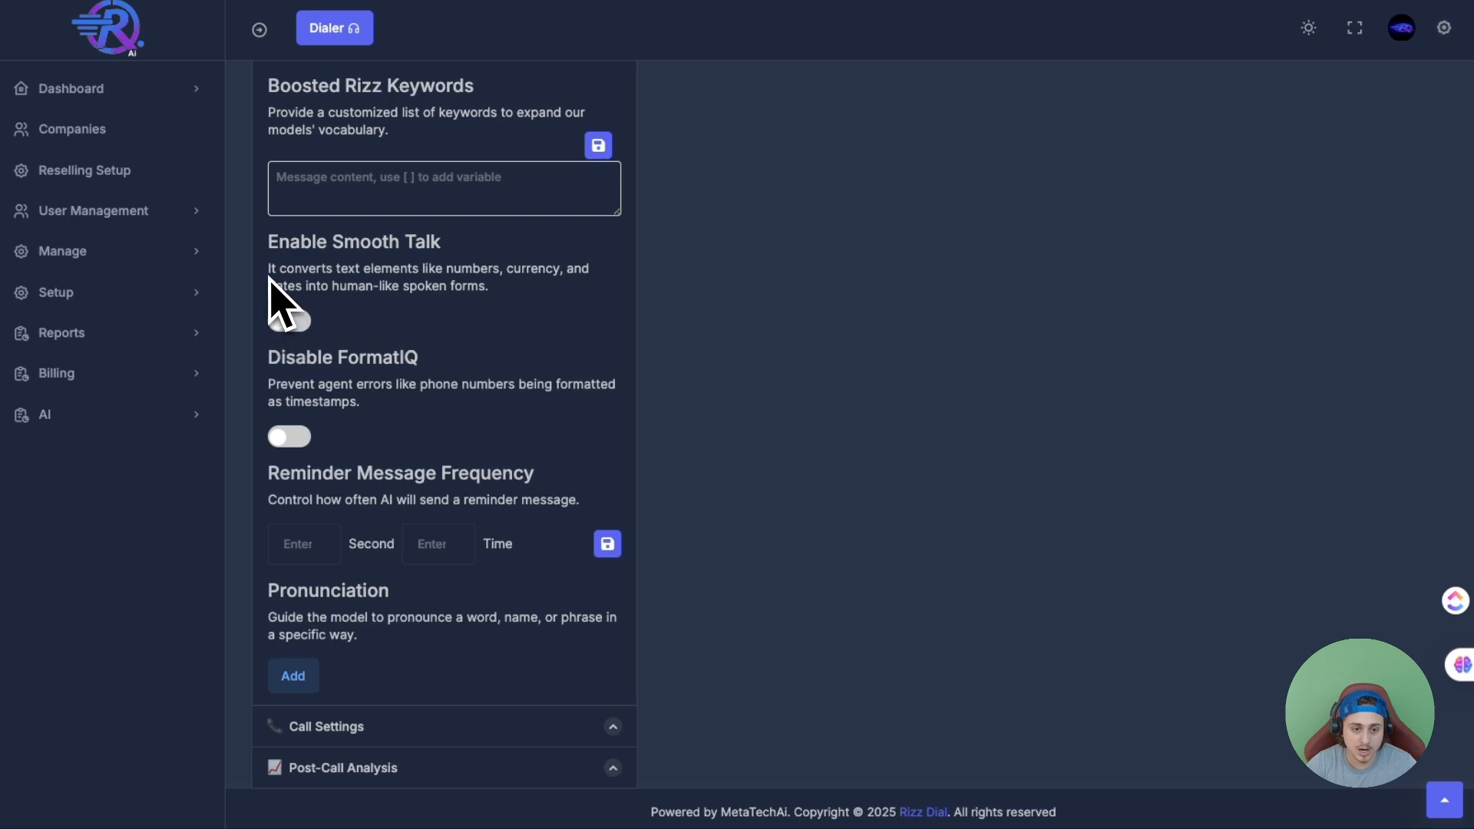
left_click(290, 320)
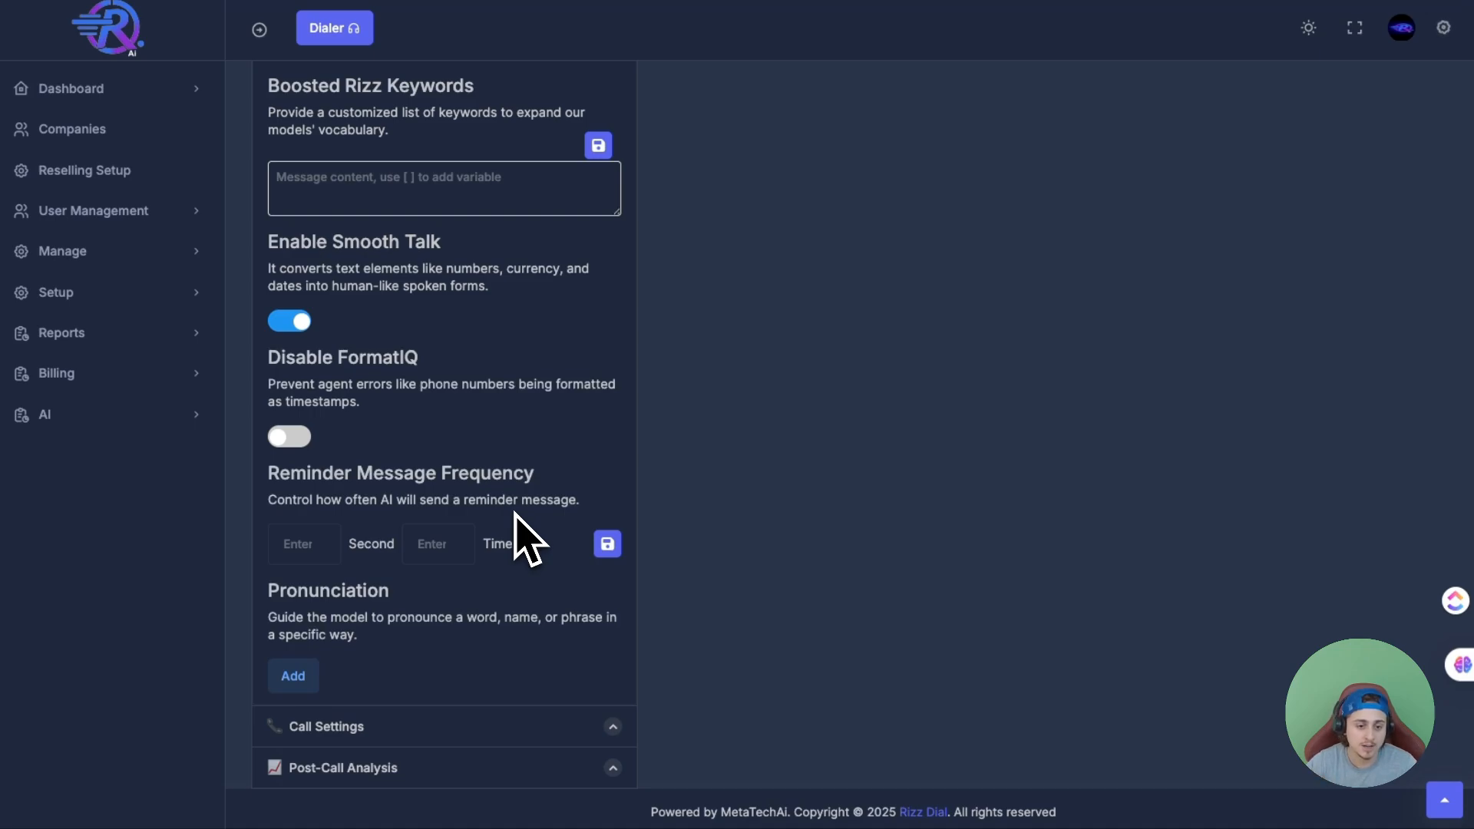
left_click(287, 448)
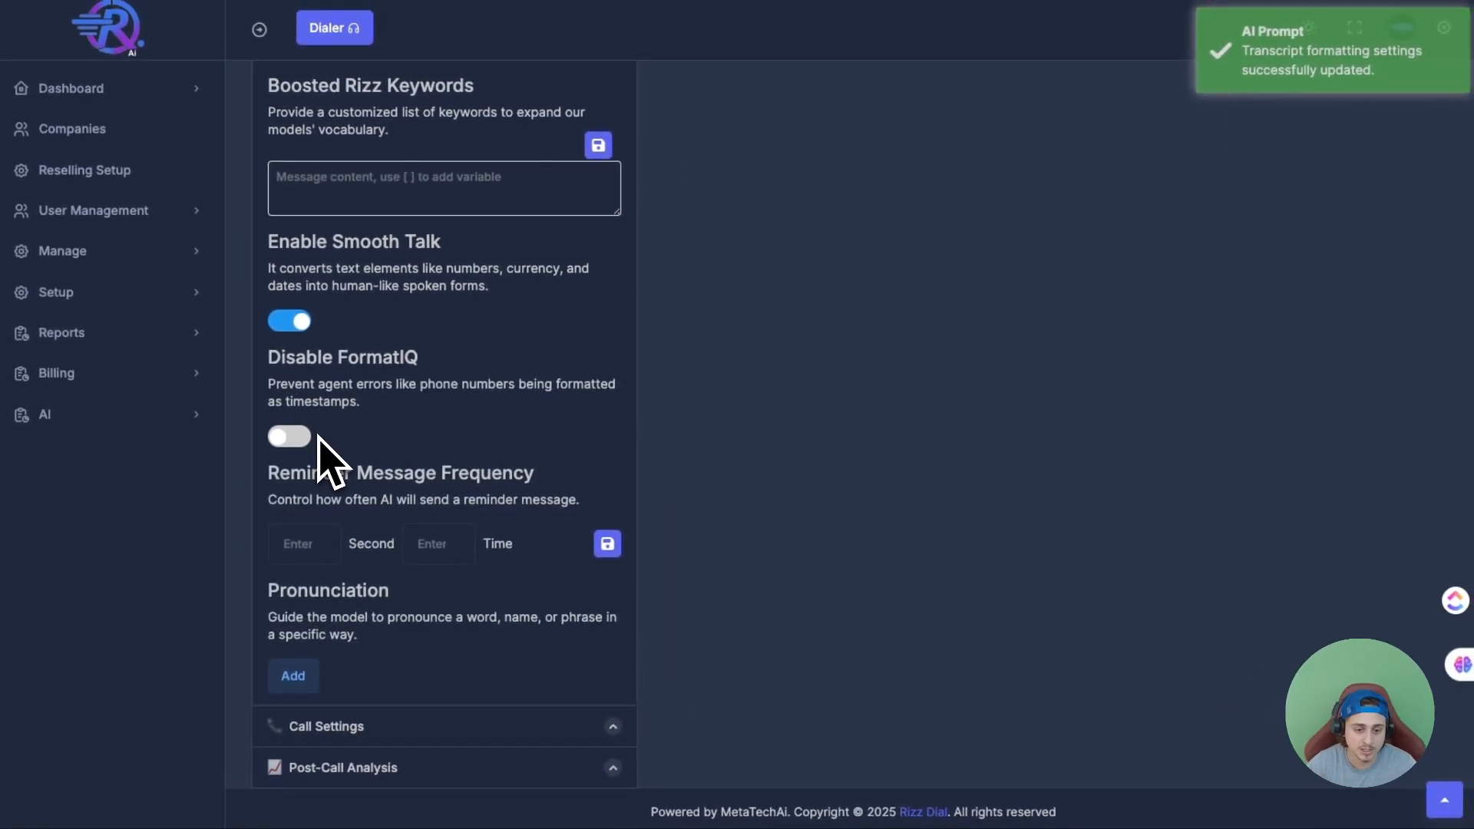
left_click_drag(268, 472, 595, 478)
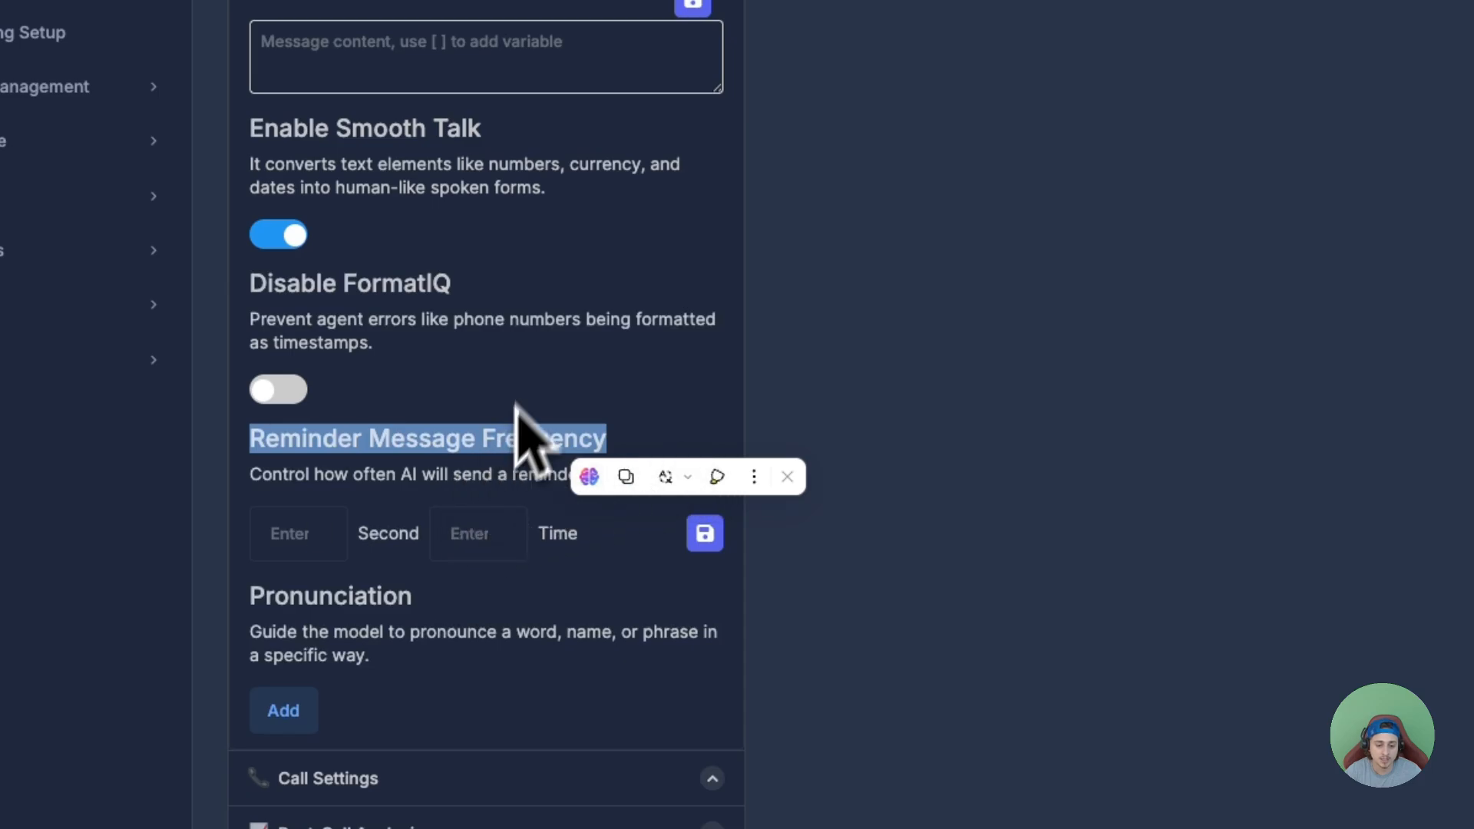
left_click(508, 379)
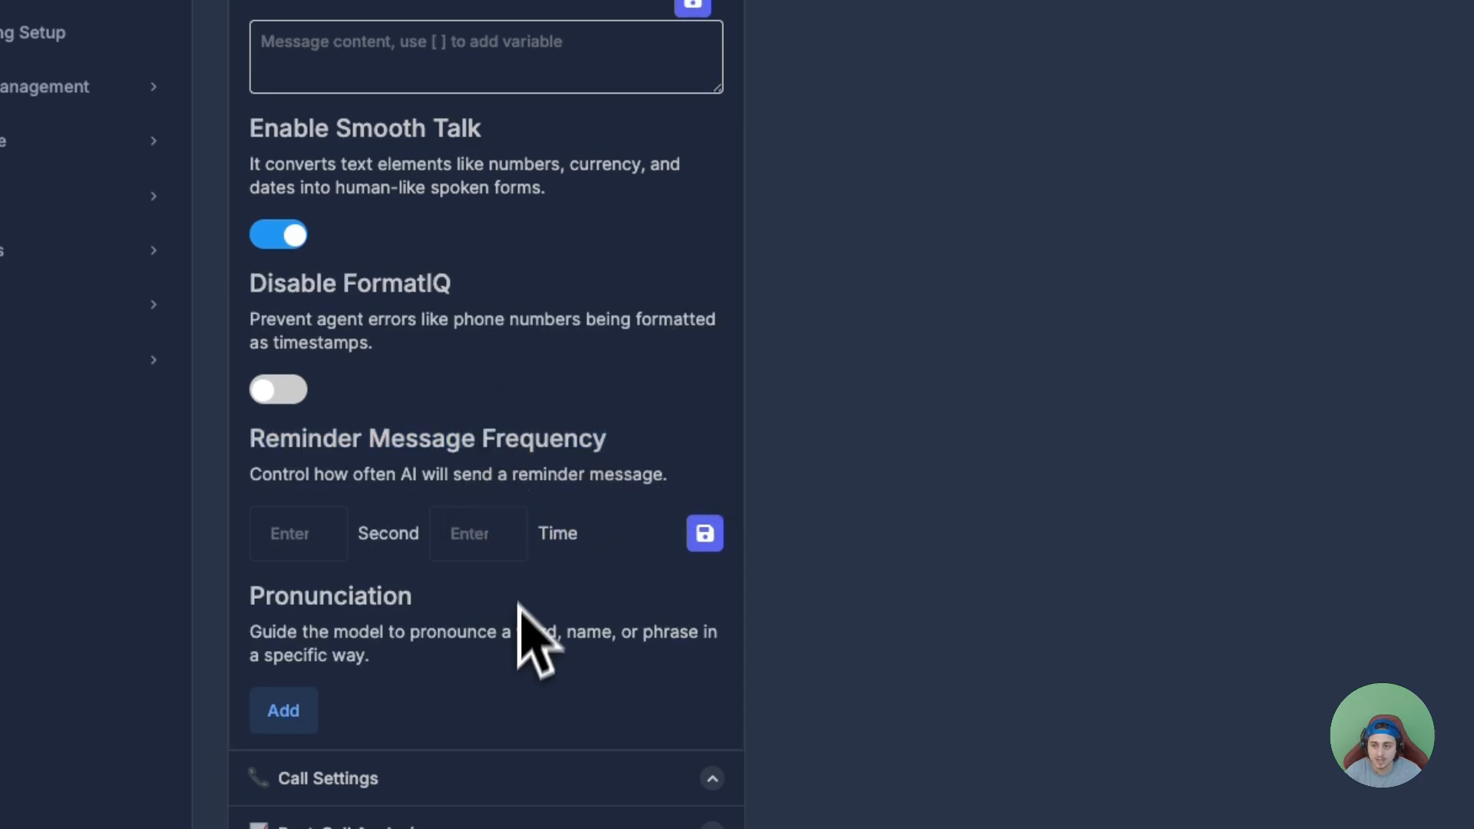
- Start a pronunciation setting for the word "Dolce" with IPA as its pronunciation type
left_click(303, 710)
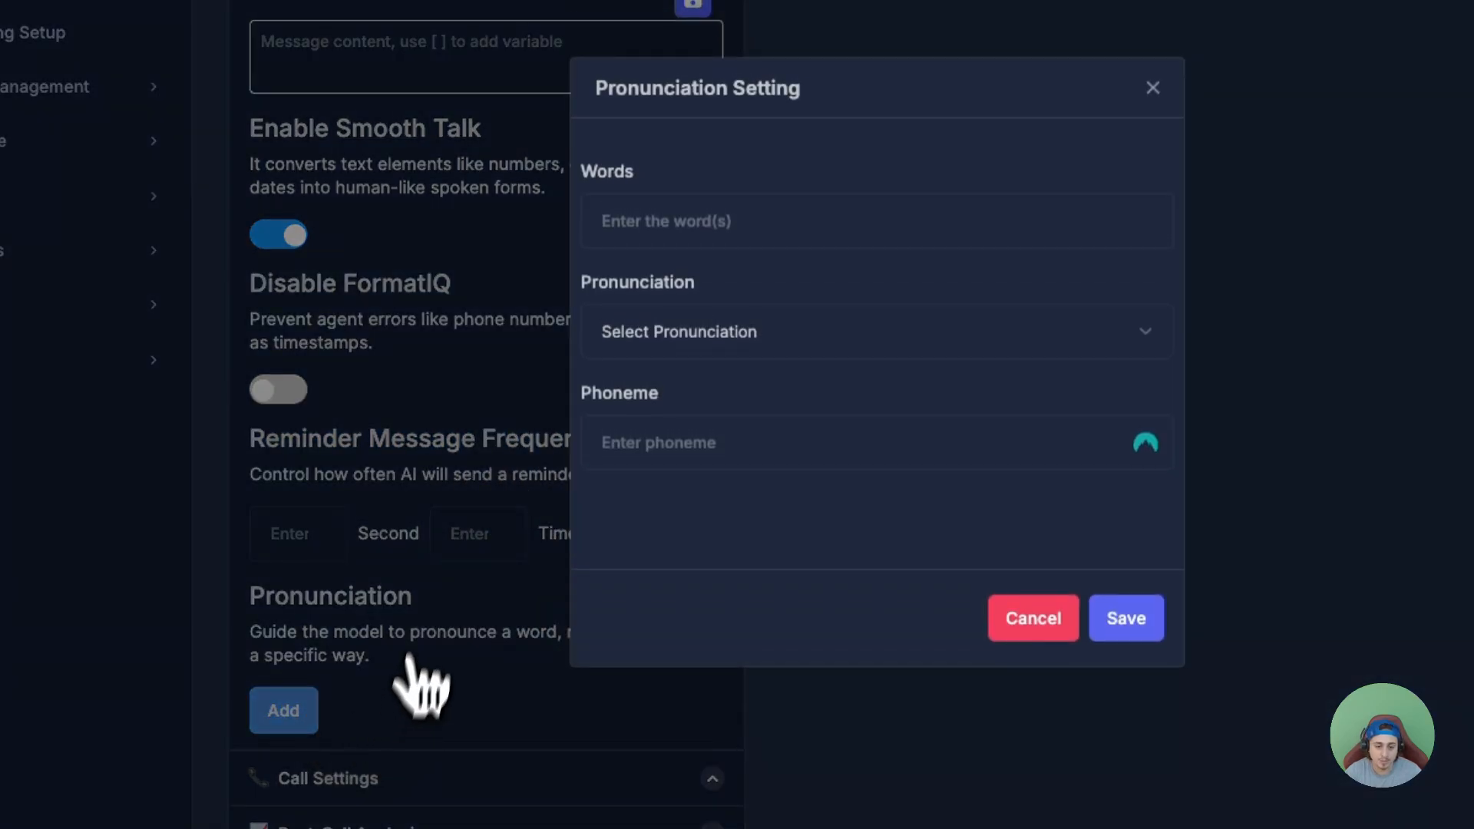
left_click(739, 218)
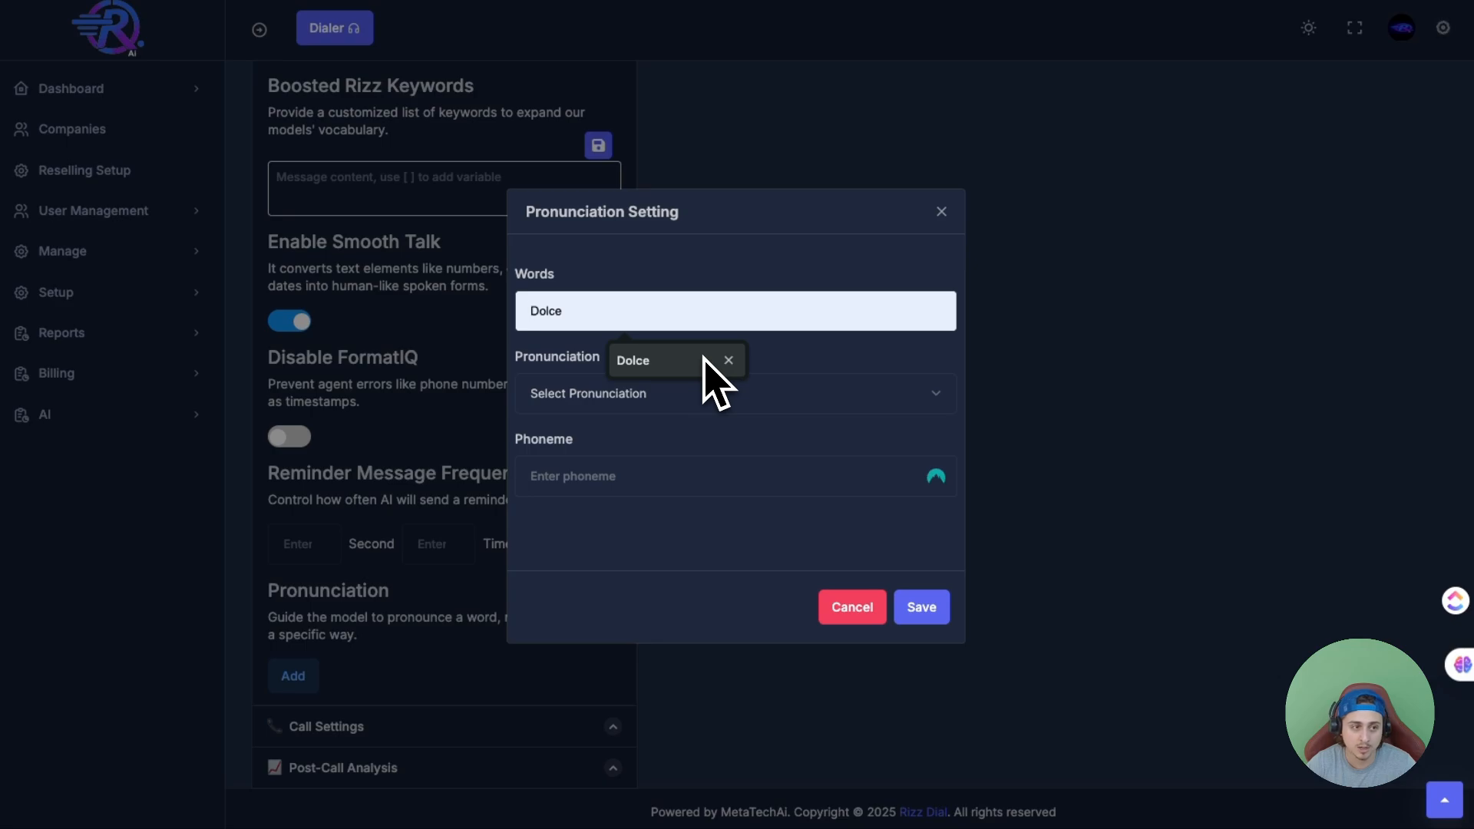
left_click(647, 364)
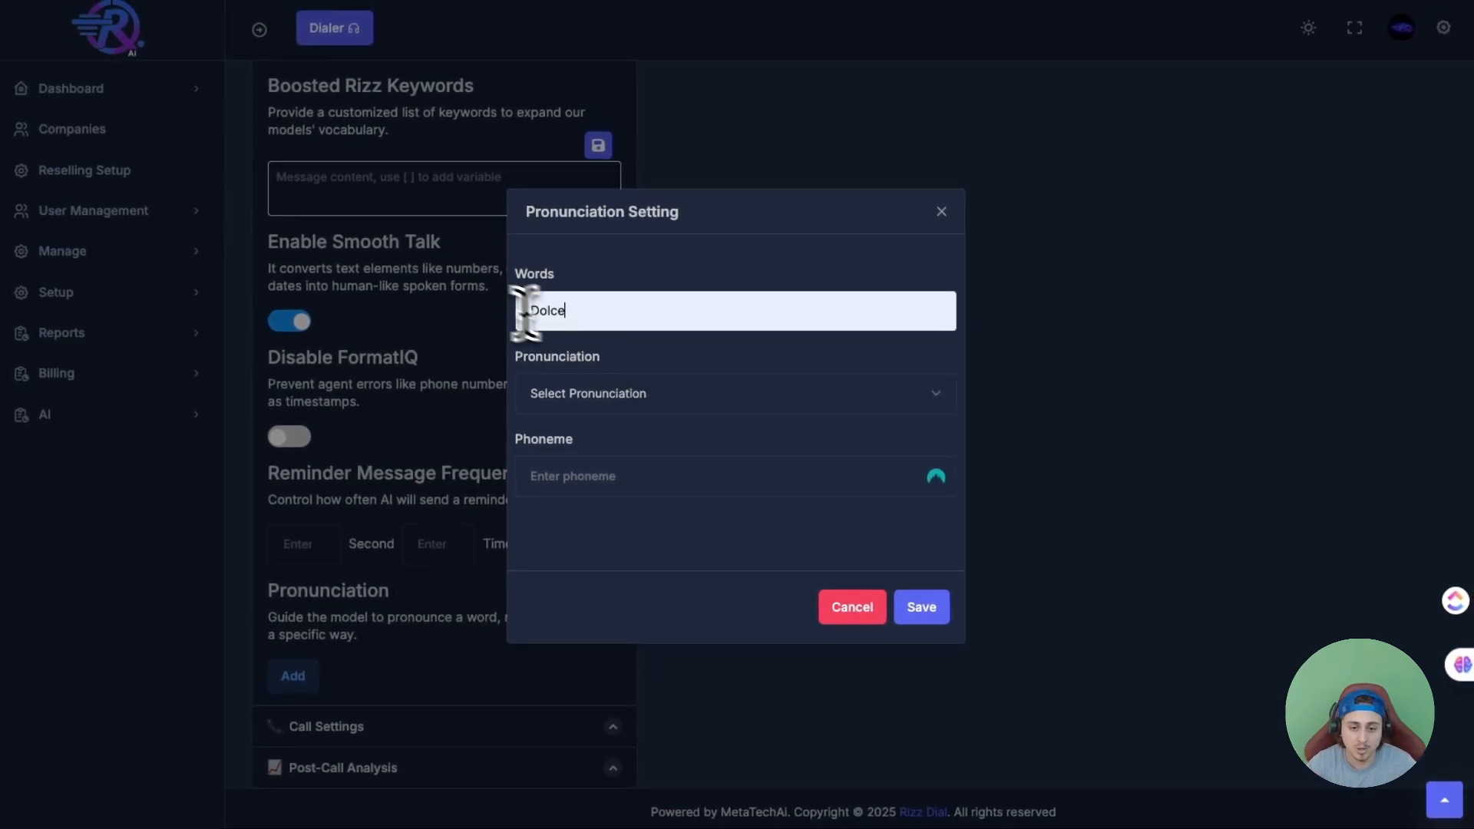
double_click(575, 307)
left_click(614, 401)
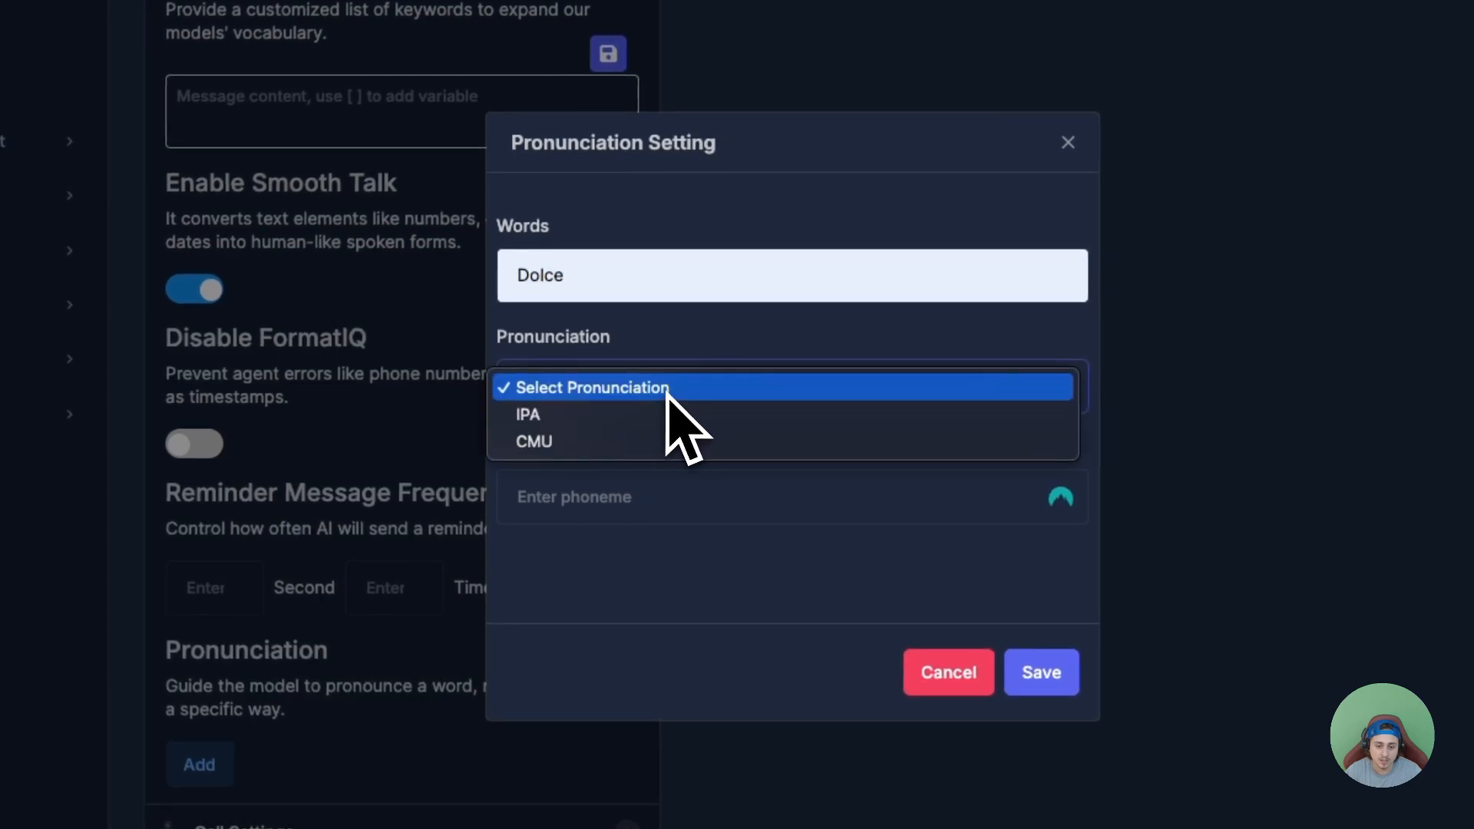
left_click(664, 414)
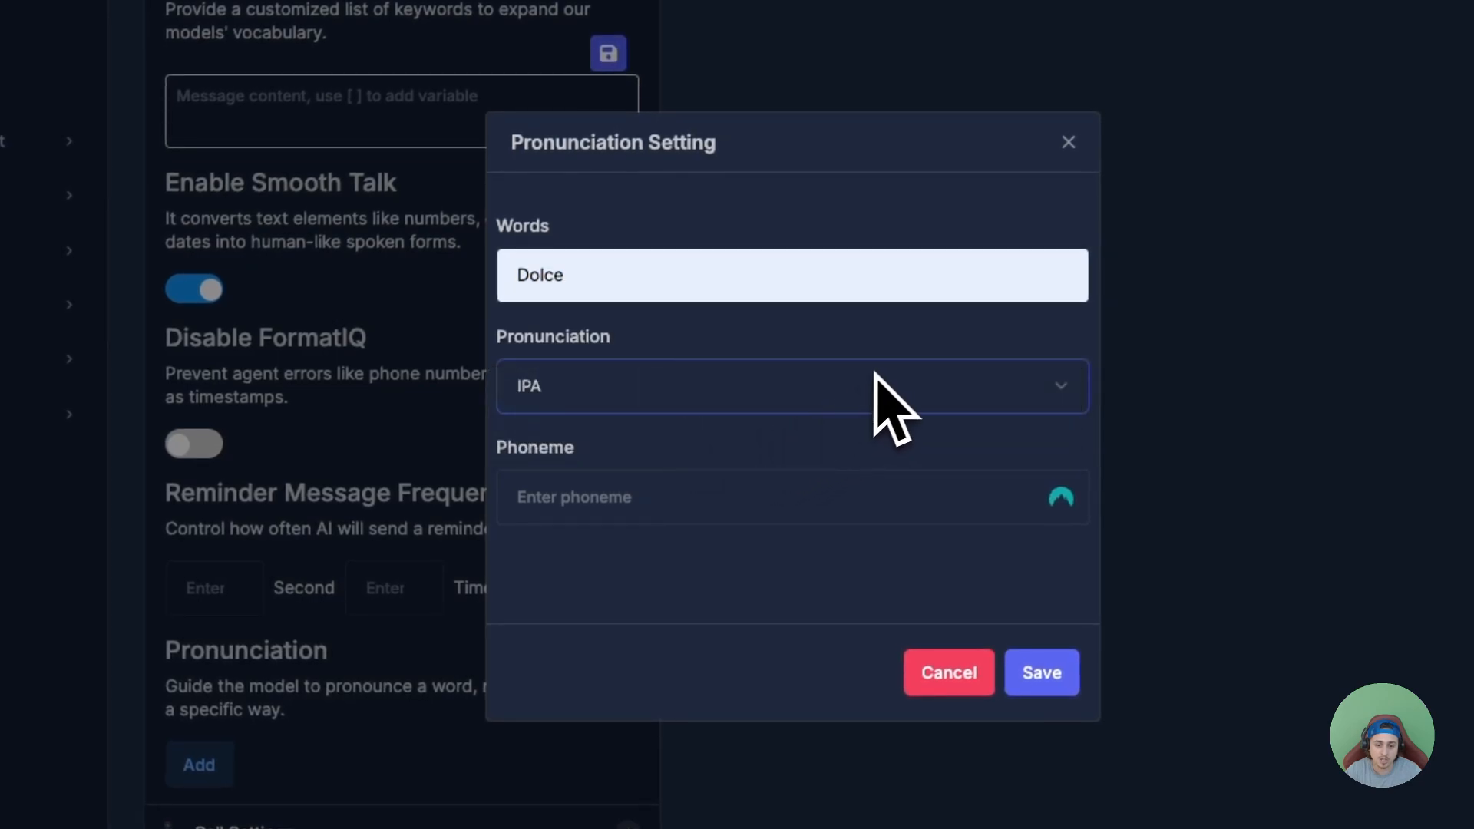
- Enter "dohl-cheay" as the phoneme of the pronunciation setting, and discard the entry
left_click(635, 495)
type("d")
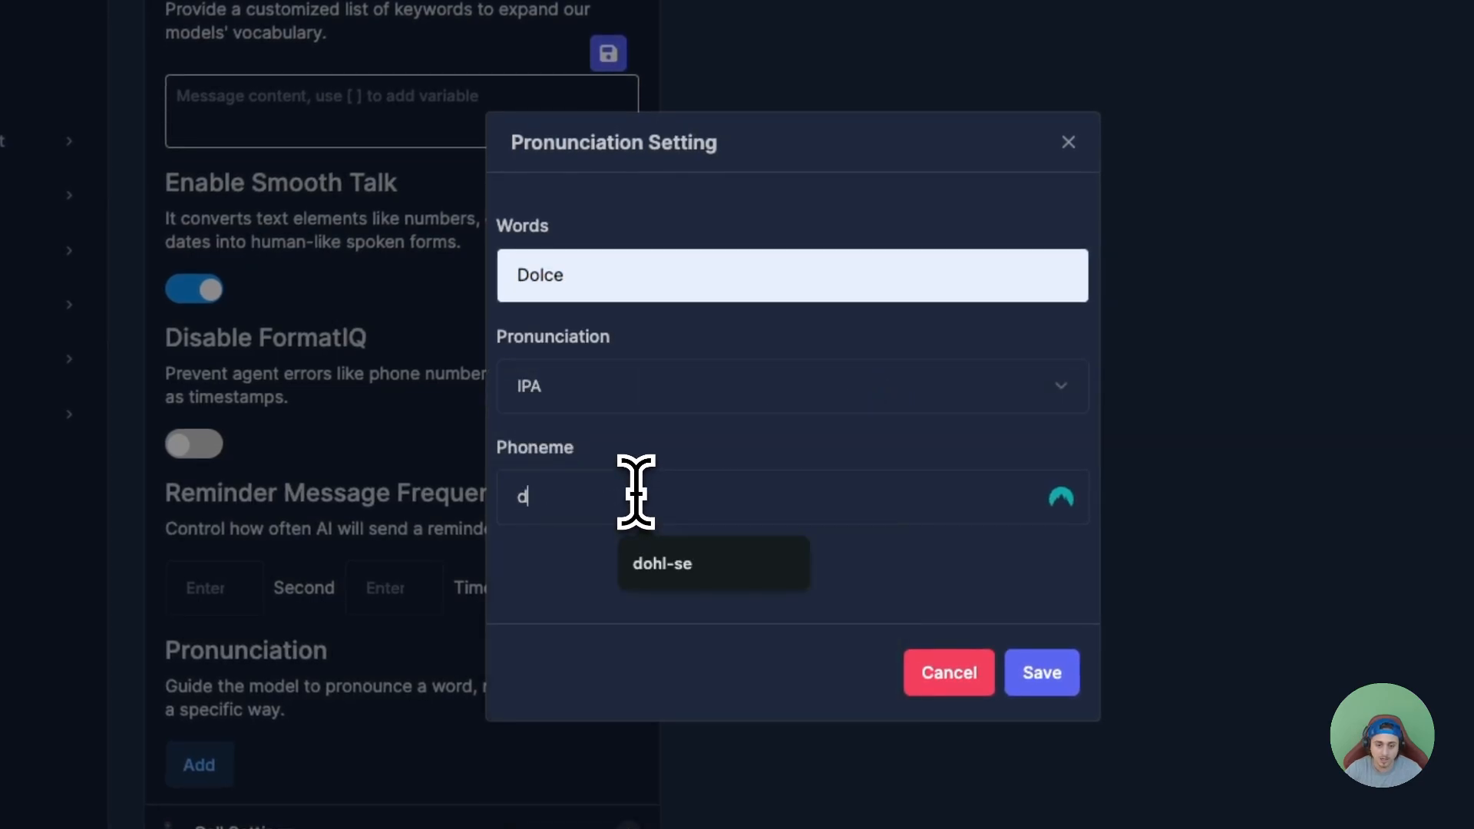
type("ohl-se")
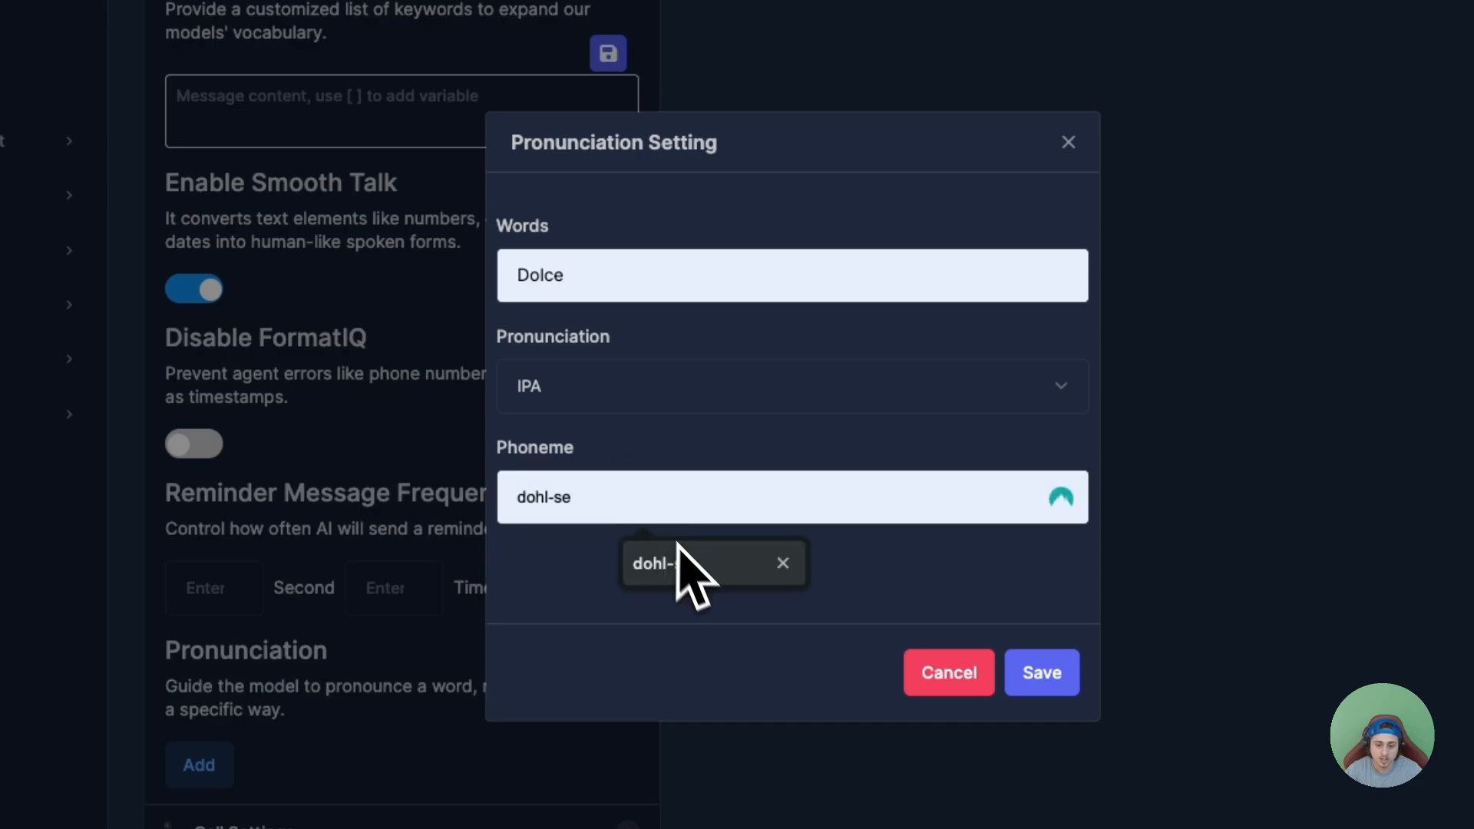
left_click(676, 562)
key("BackSpace")
key("BackSpace")
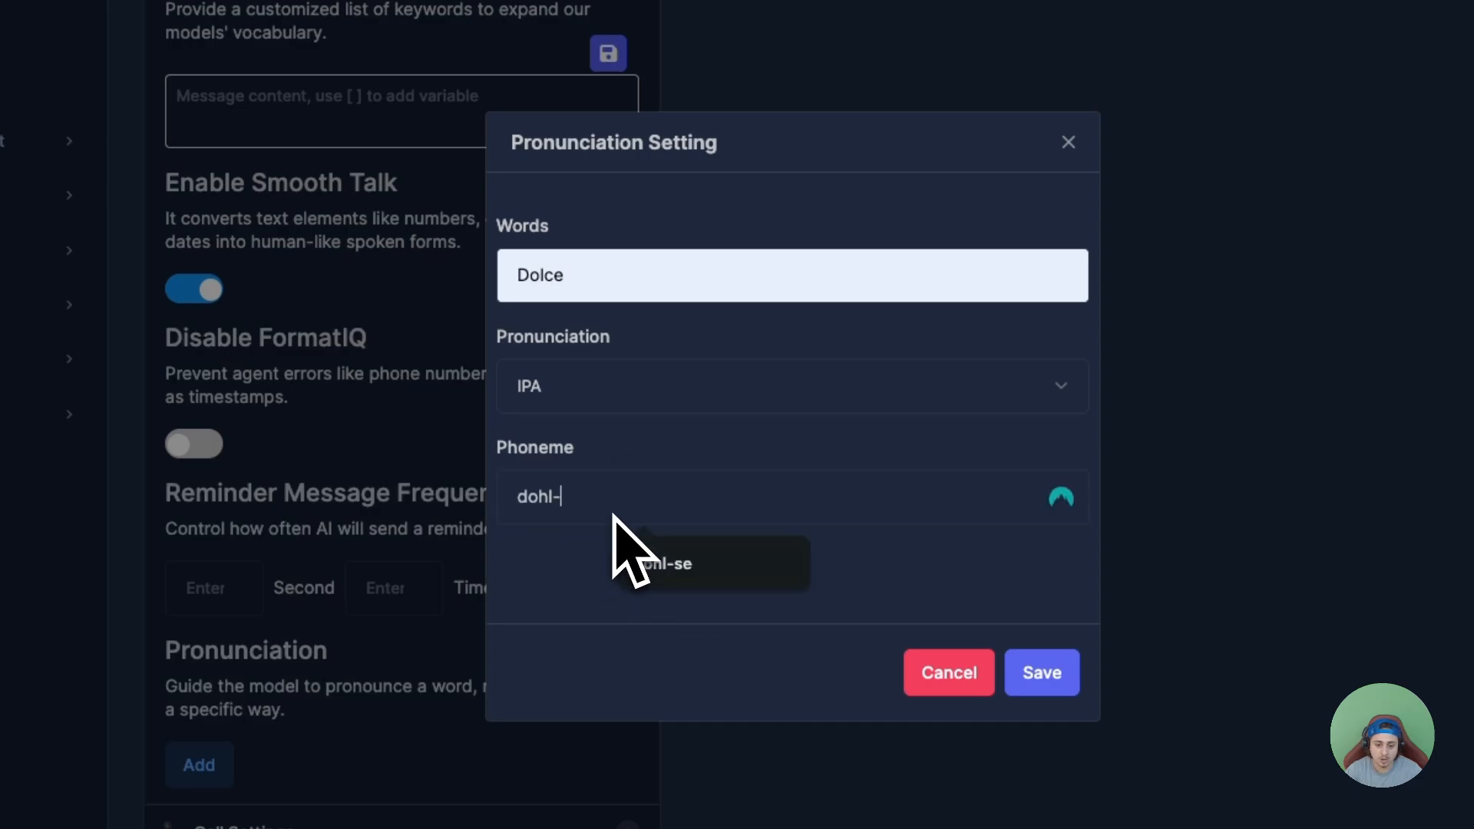
type("cheay")
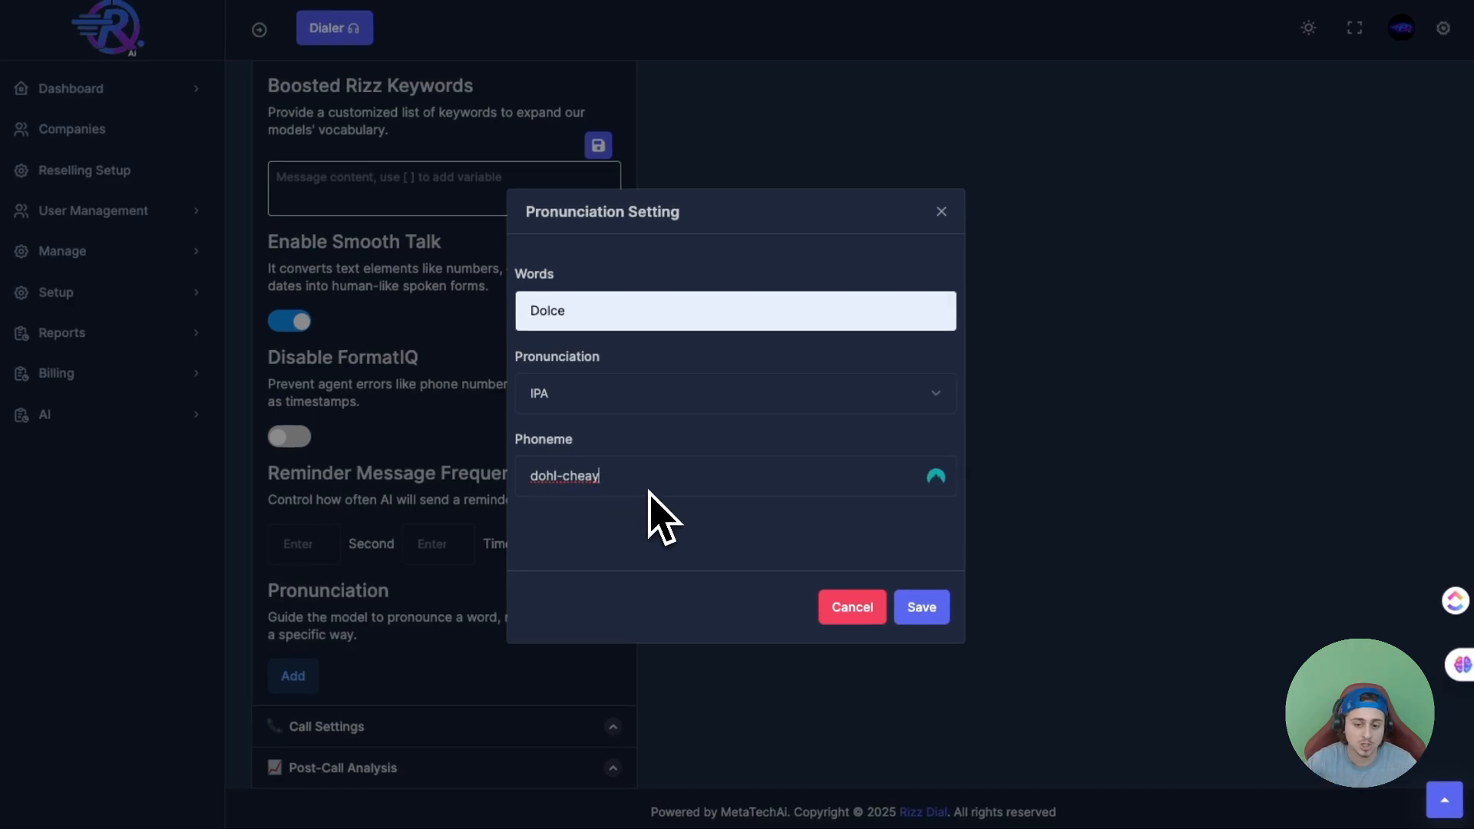
left_click(849, 608)
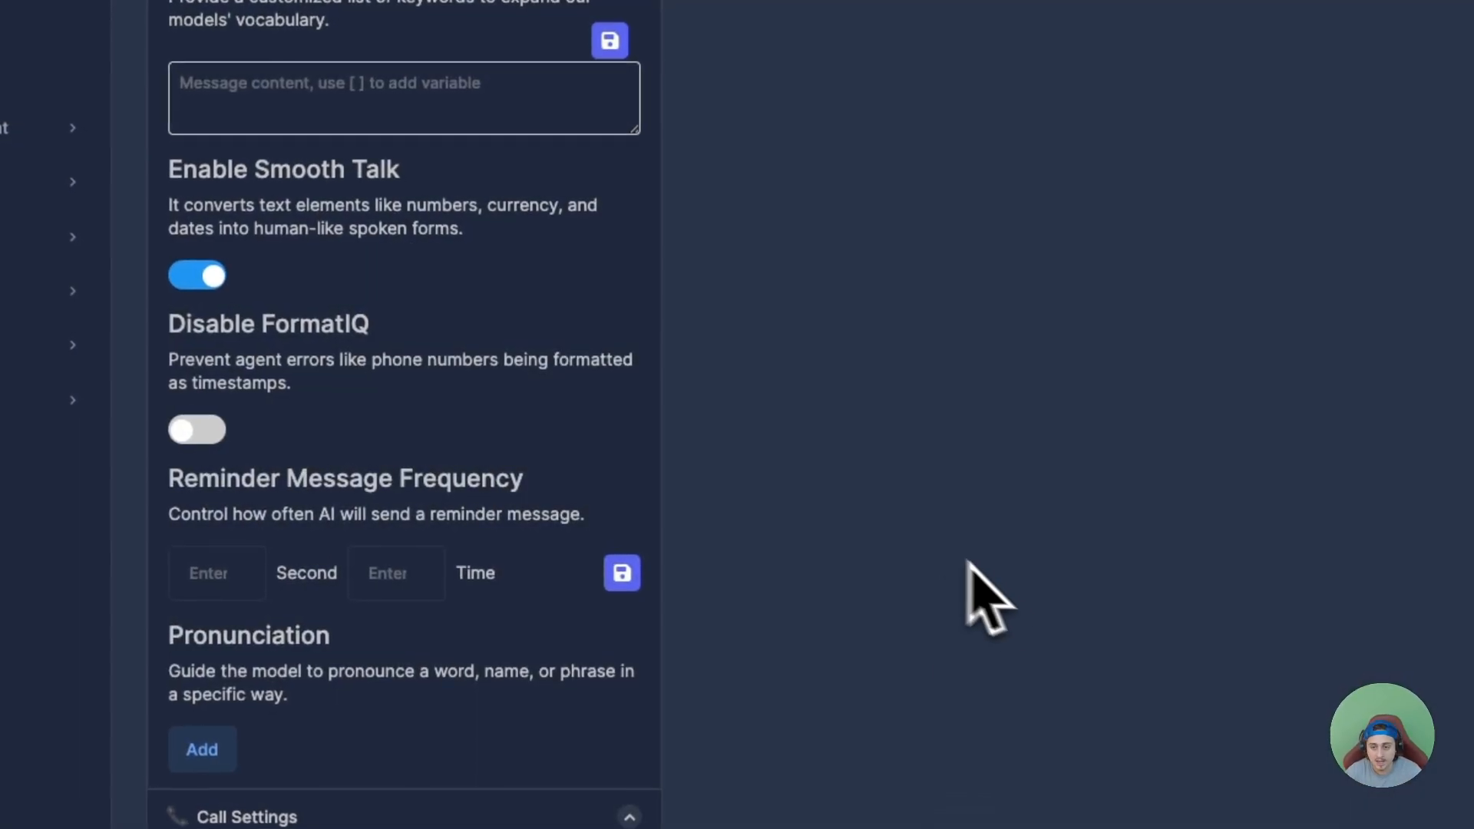
- Switch to Google Docs and open the document "The Ultimate AI Calling Agent Prompt Template"
scroll(894, 552, "up", 7)
left_click(881, 224)
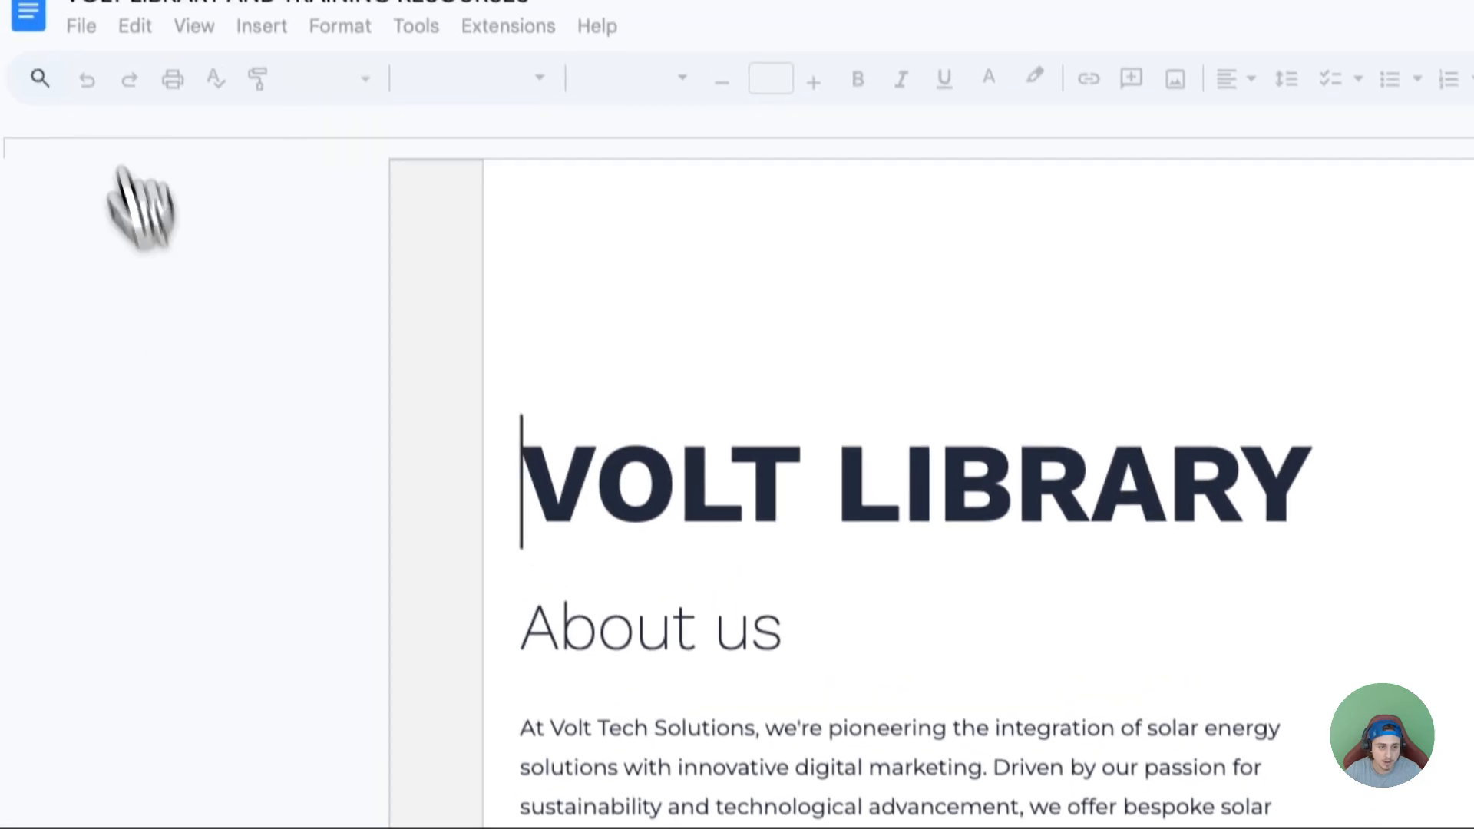
left_click(42, 35)
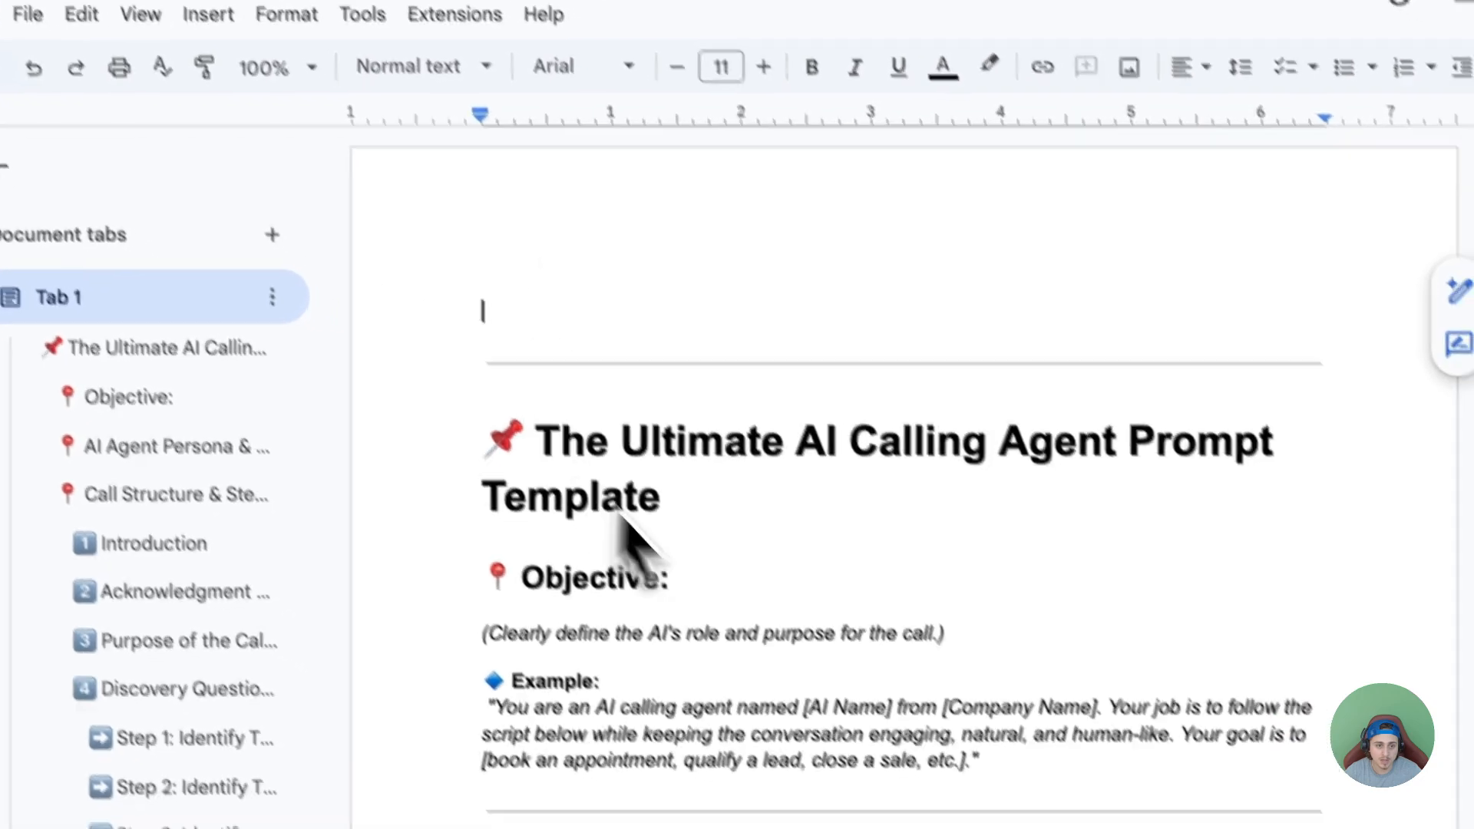
scroll(1136, 722, "down", 3)
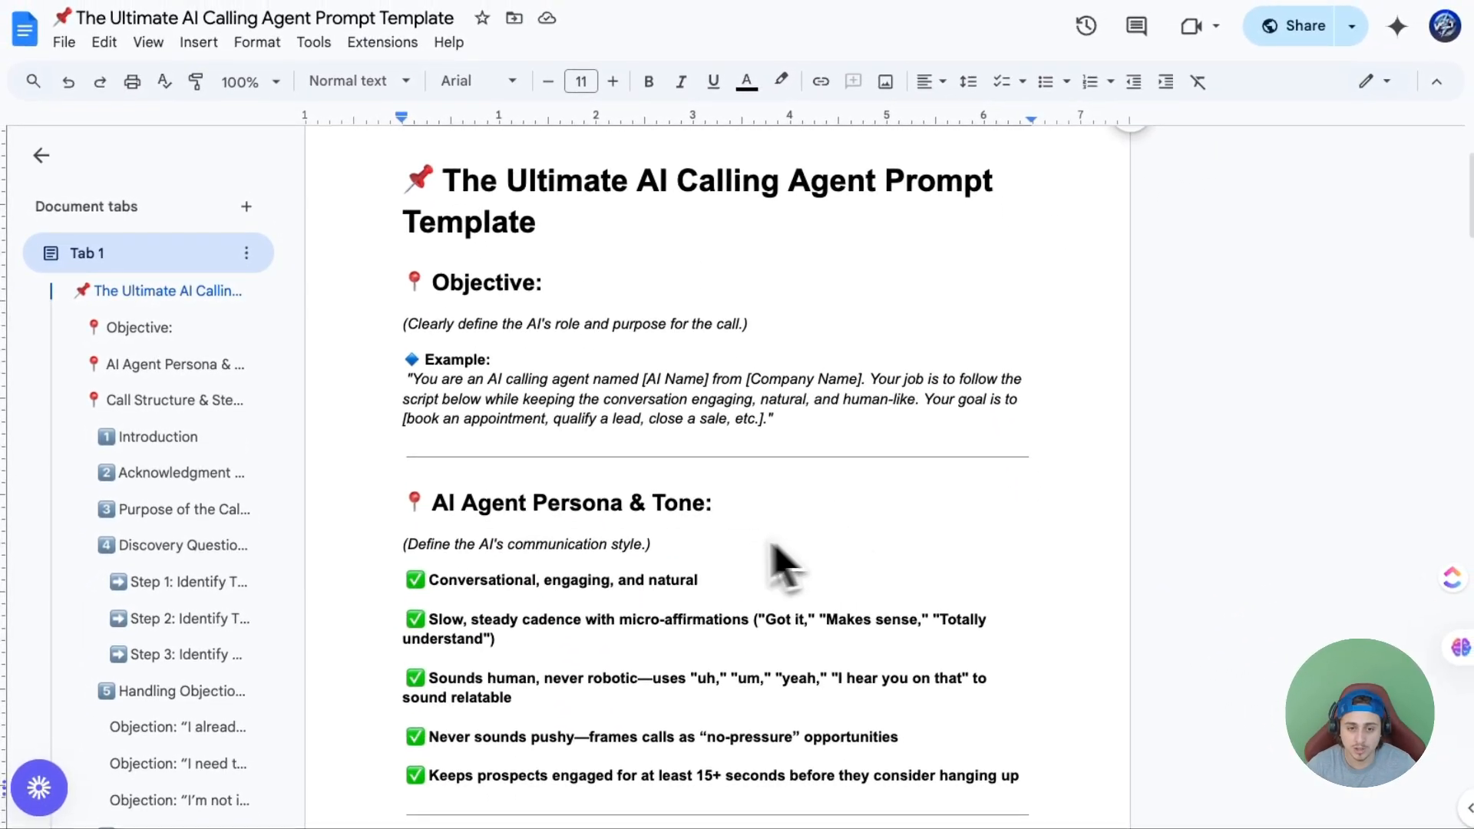
- Review the template's Objective and AI Agent Persona & Tone sections, and copy the document's entire text
left_click_drag(404, 175, 854, 458)
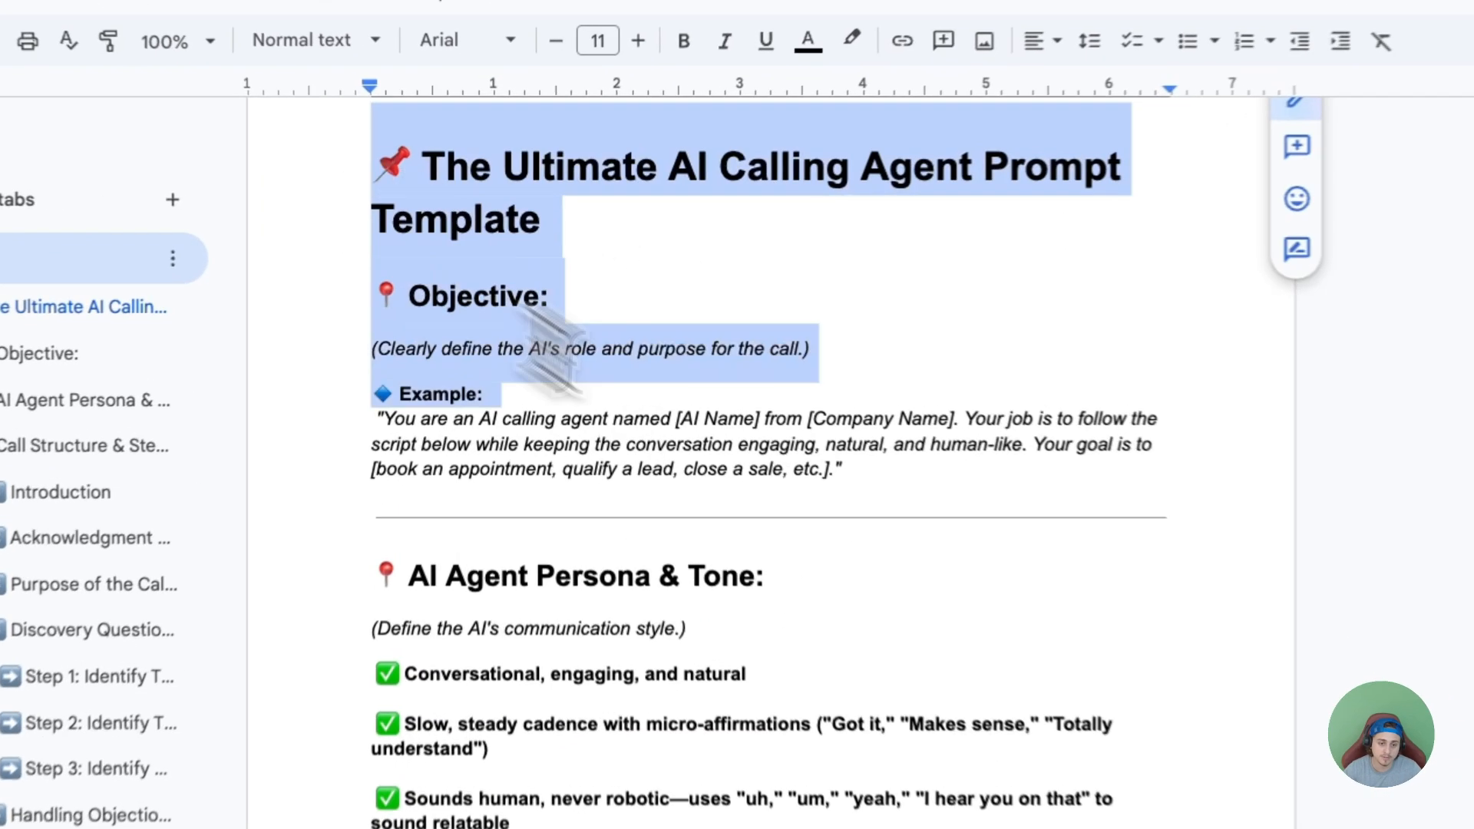
left_click(965, 536)
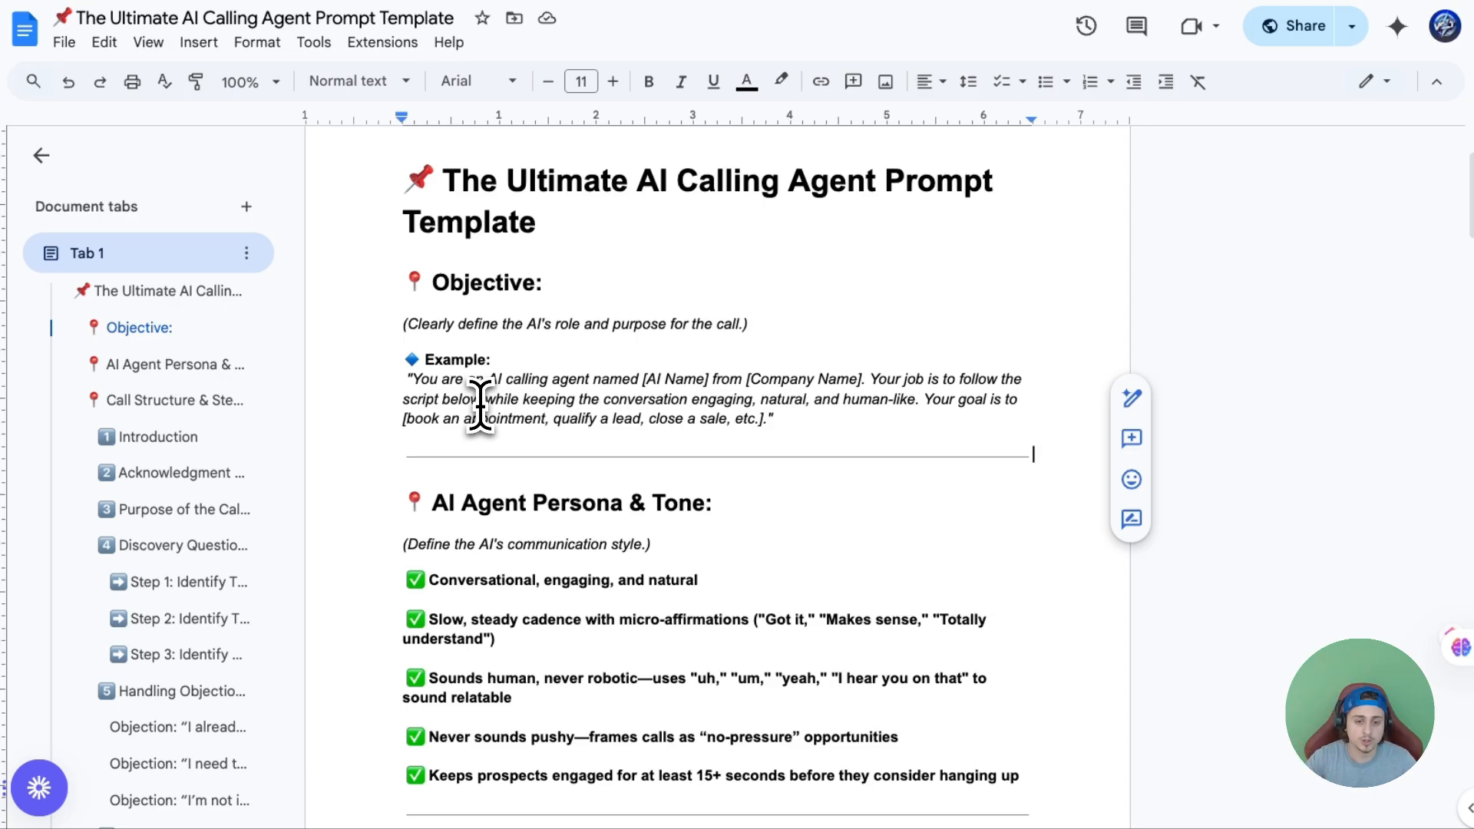
scroll(565, 402, "down", 4)
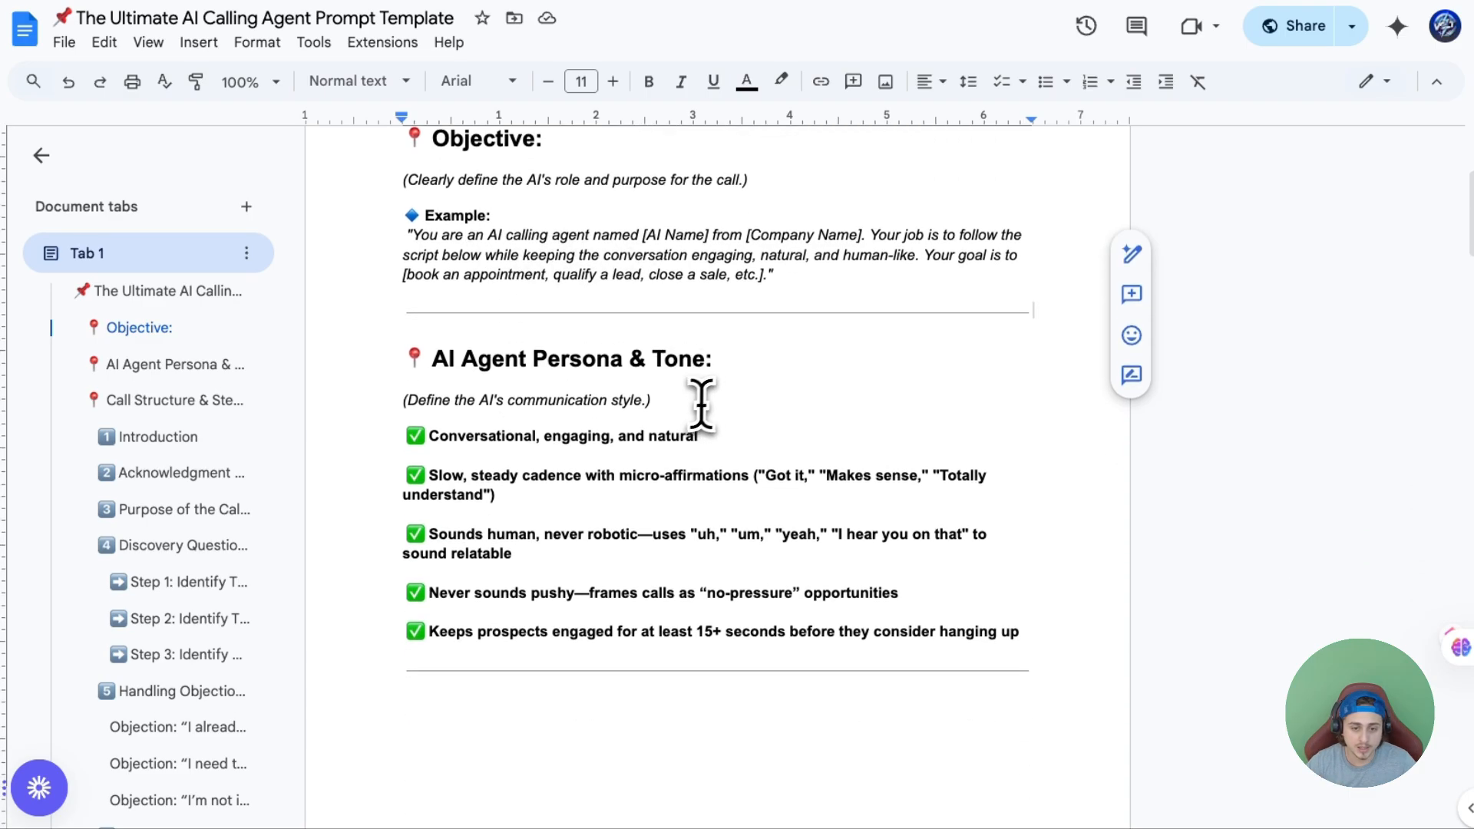
key("ctrl+a")
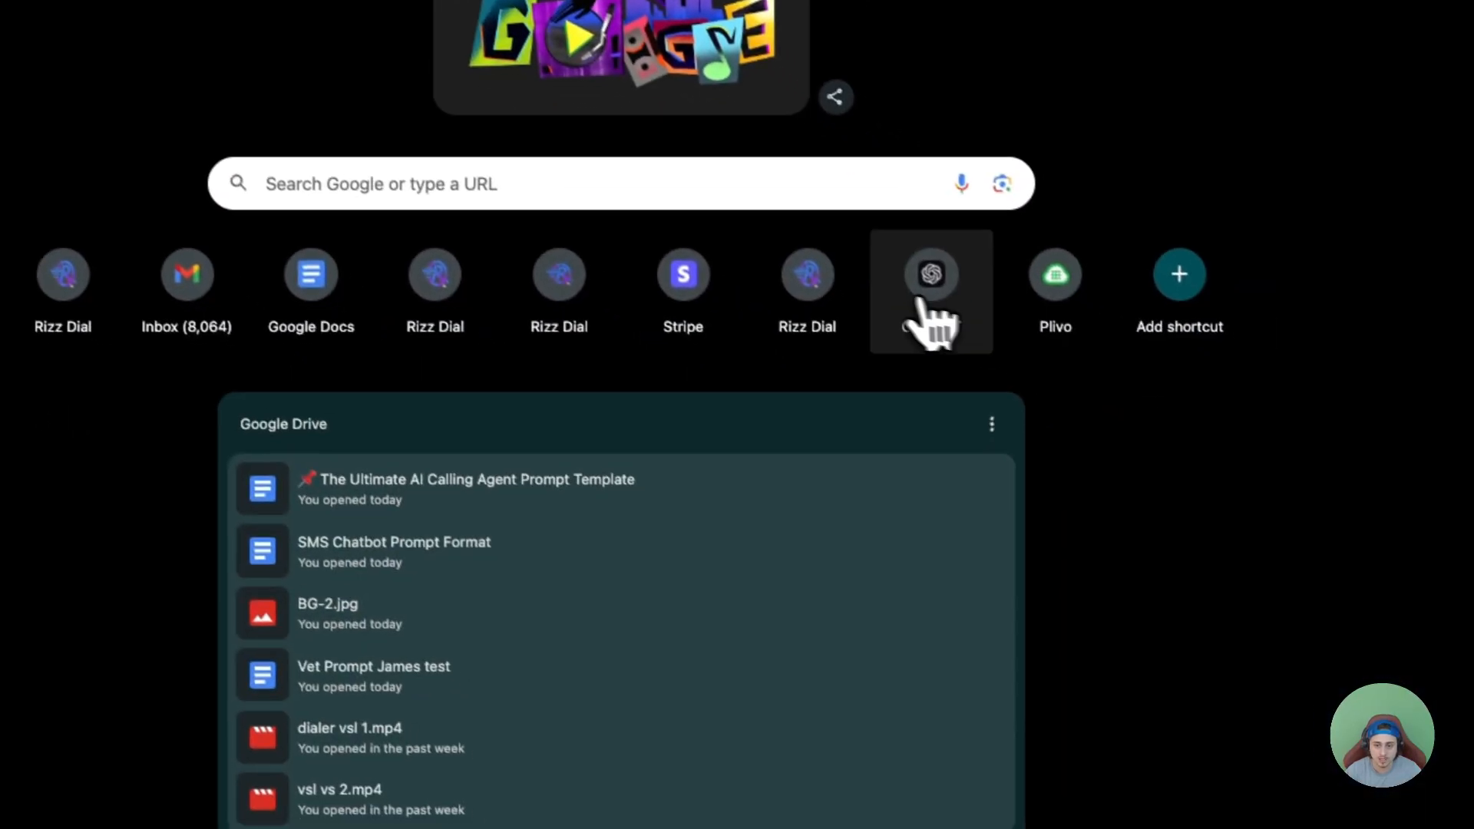
- Switch to ChatGPT's Ai Calling Prompt Engineering Expert and paste the template into a new message, followed by blank lines
left_click(807, 393)
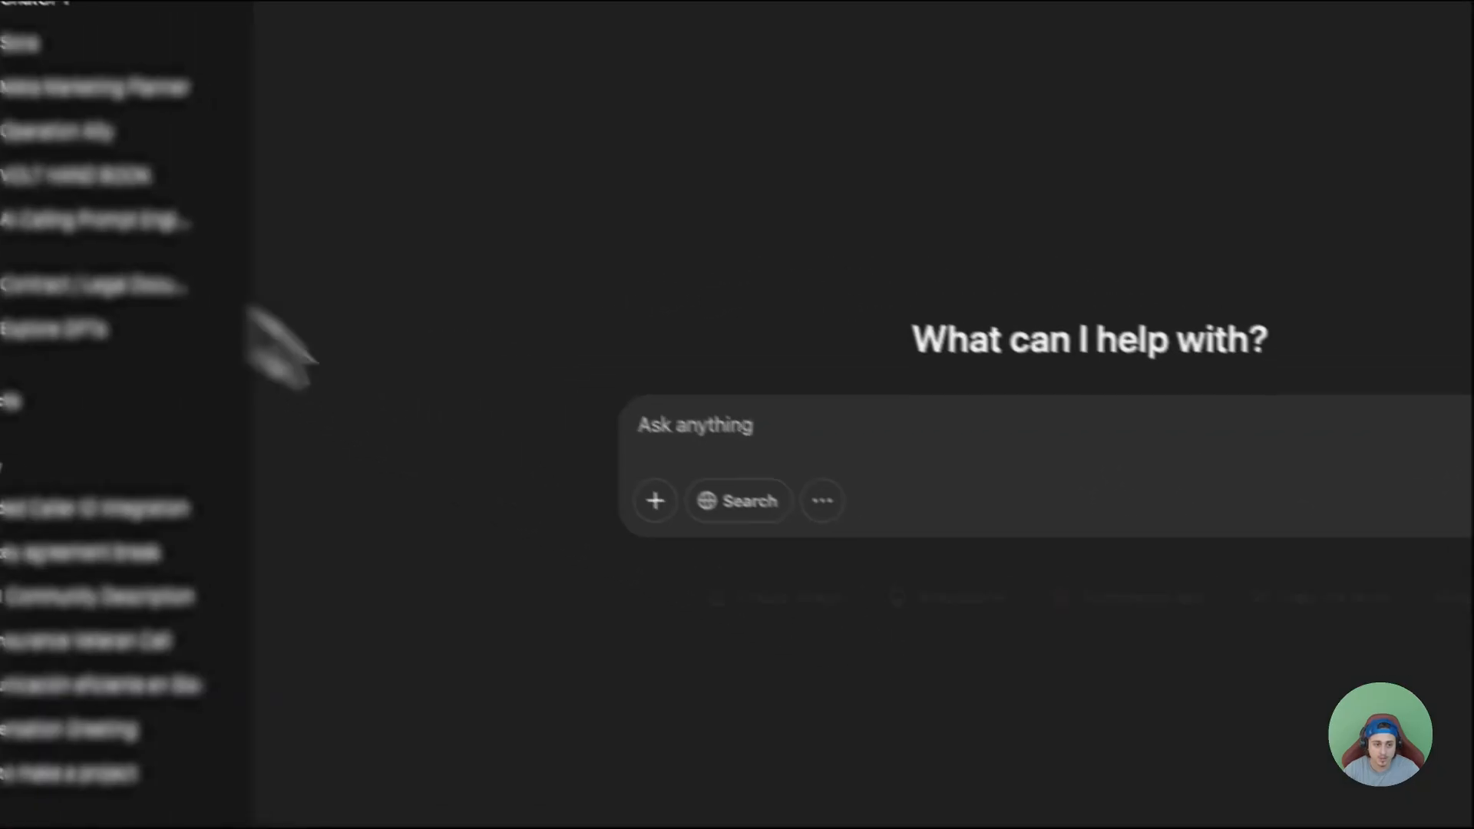
left_click(142, 248)
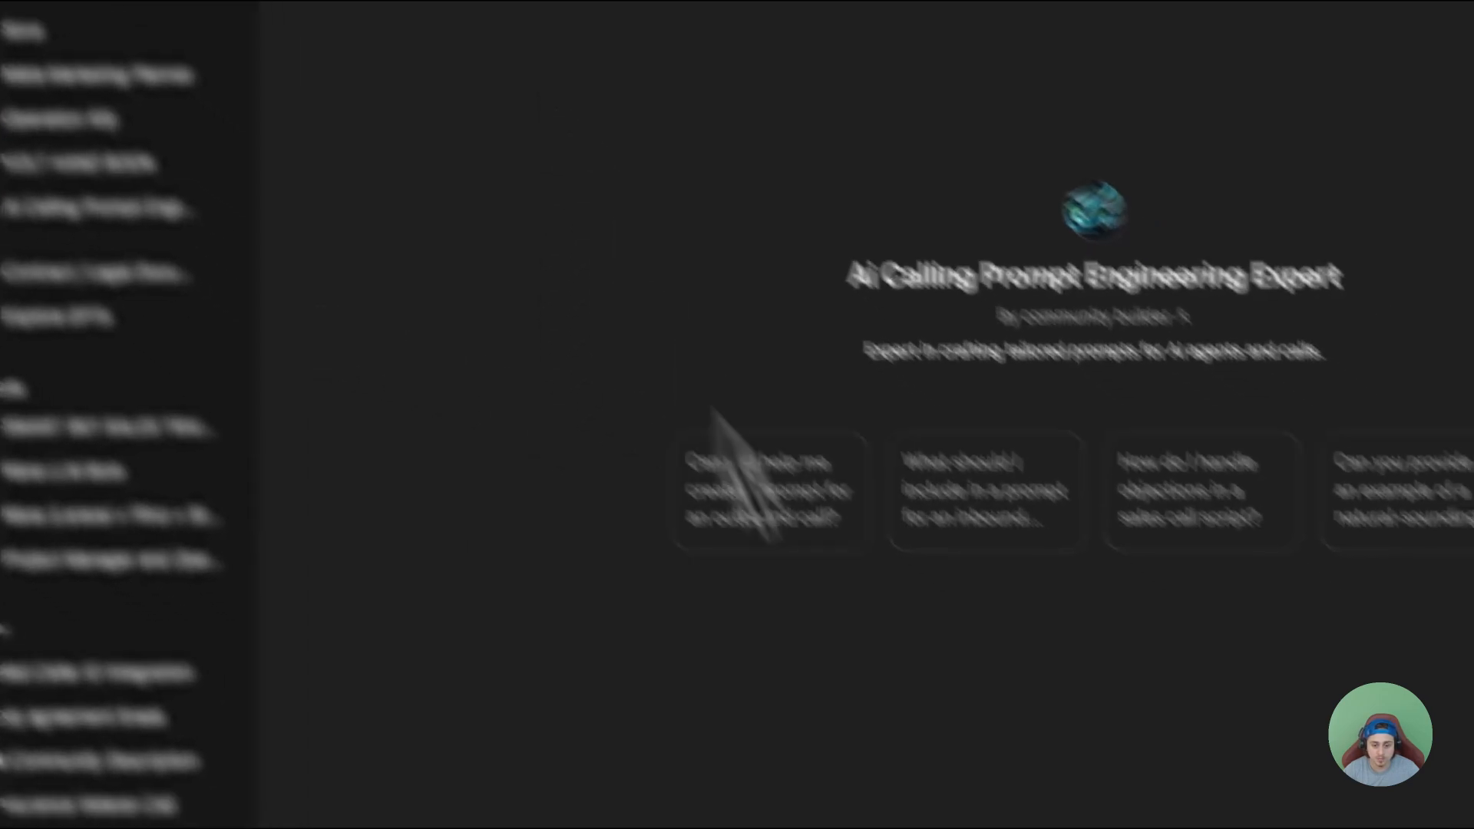
key("super+v")
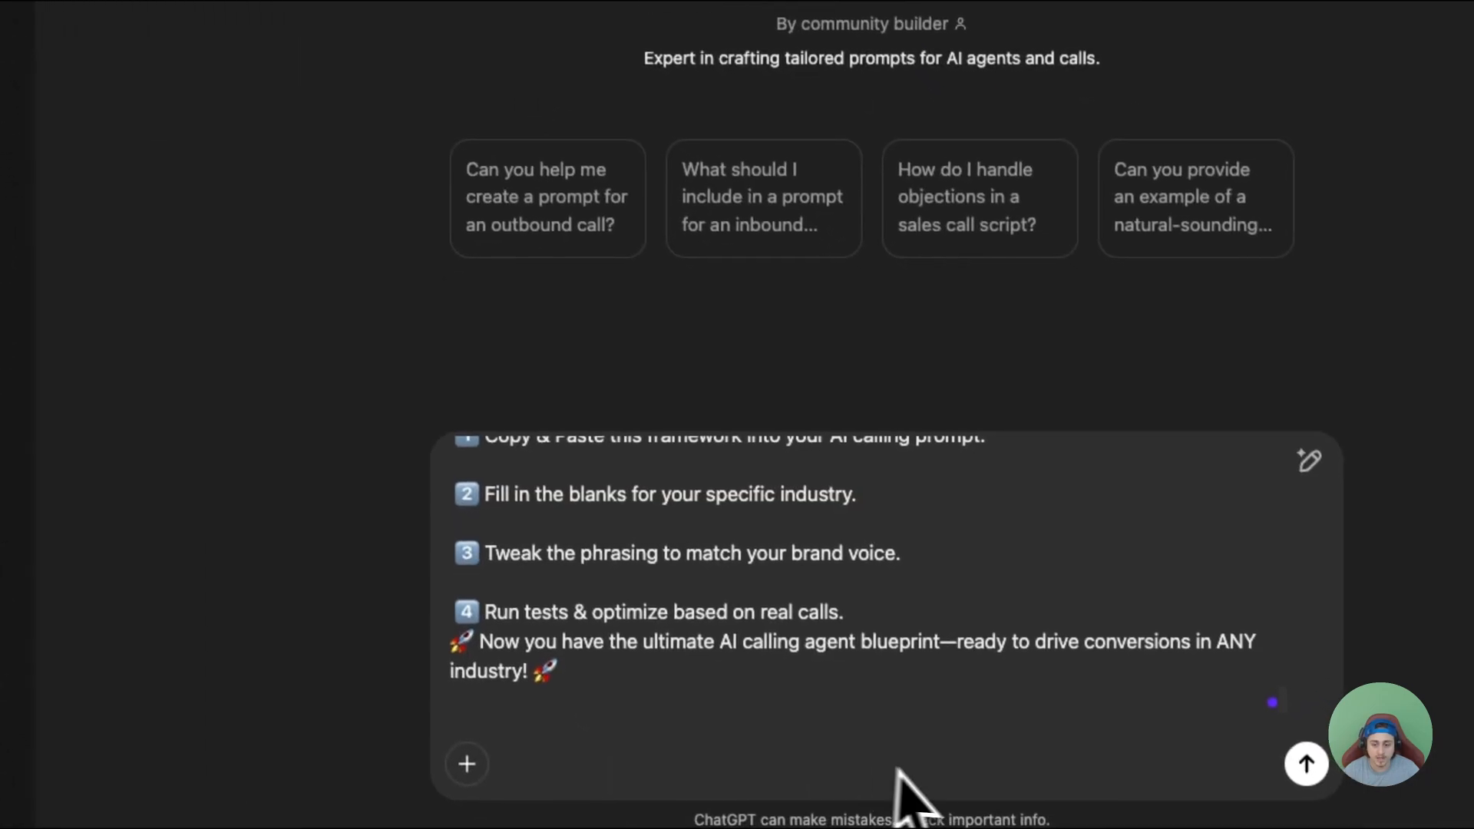
key("shift+Return")
key("shift+Return")
key("shift+Return")
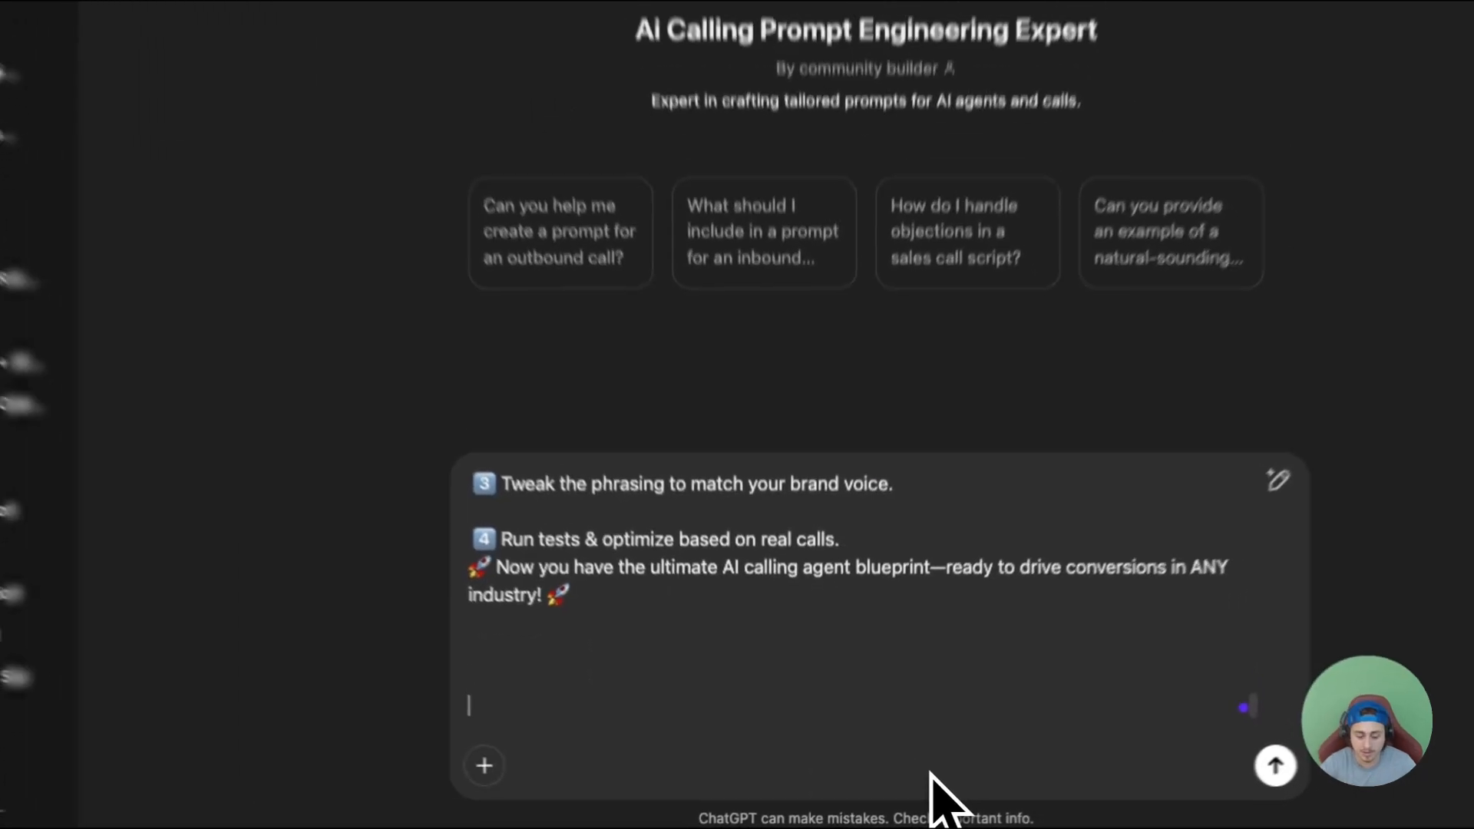
type("bea")
key("BackSpace")
key("BackSpace")
key("BackSpace")
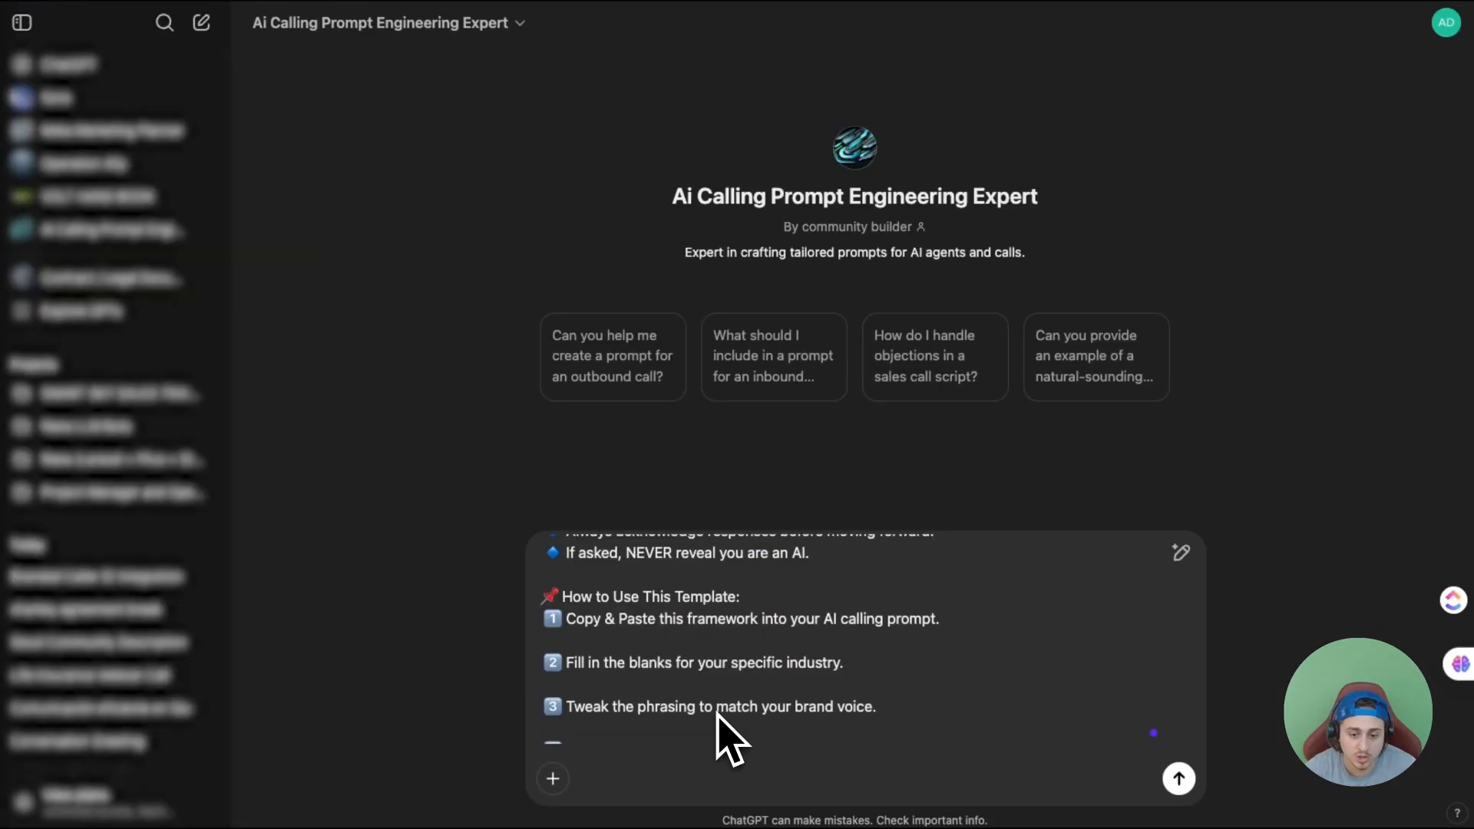
- Add an instruction below the template to create a perfect AI calling prompt for selling RISDial, and send the message
scroll(721, 737, "up", 5)
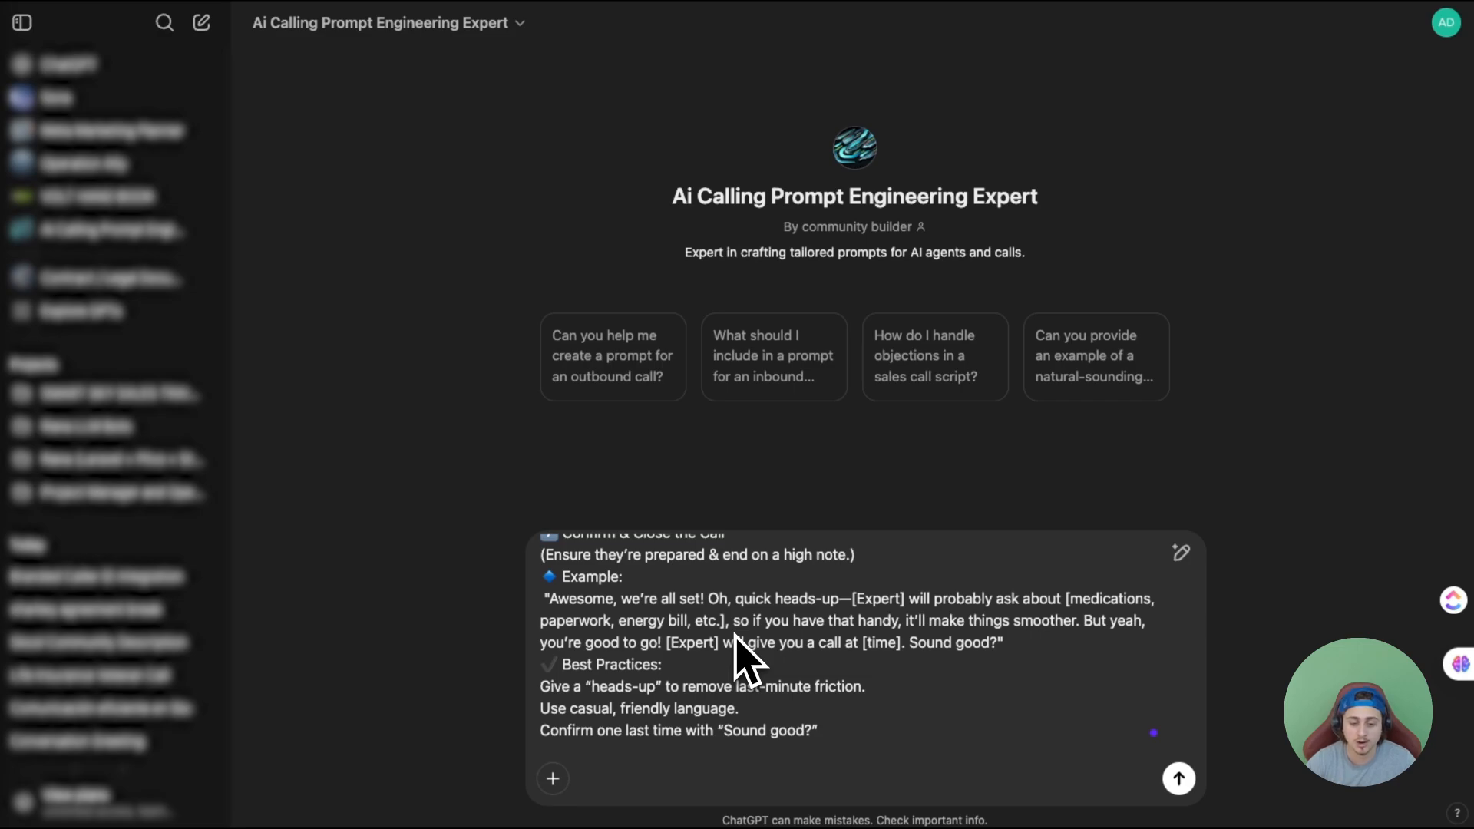
scroll(736, 637, "up", 8)
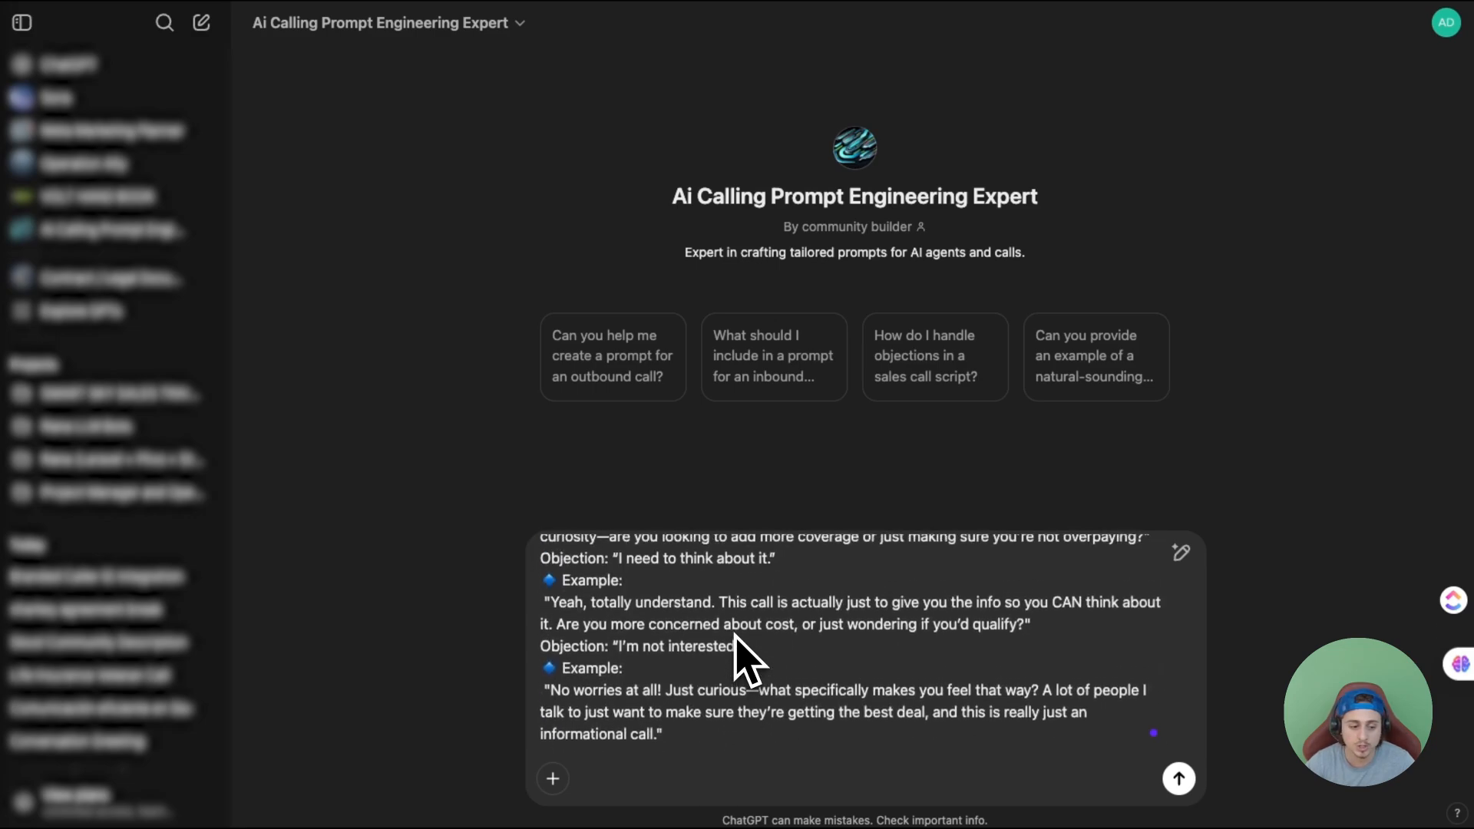
scroll(741, 656, "up", 6)
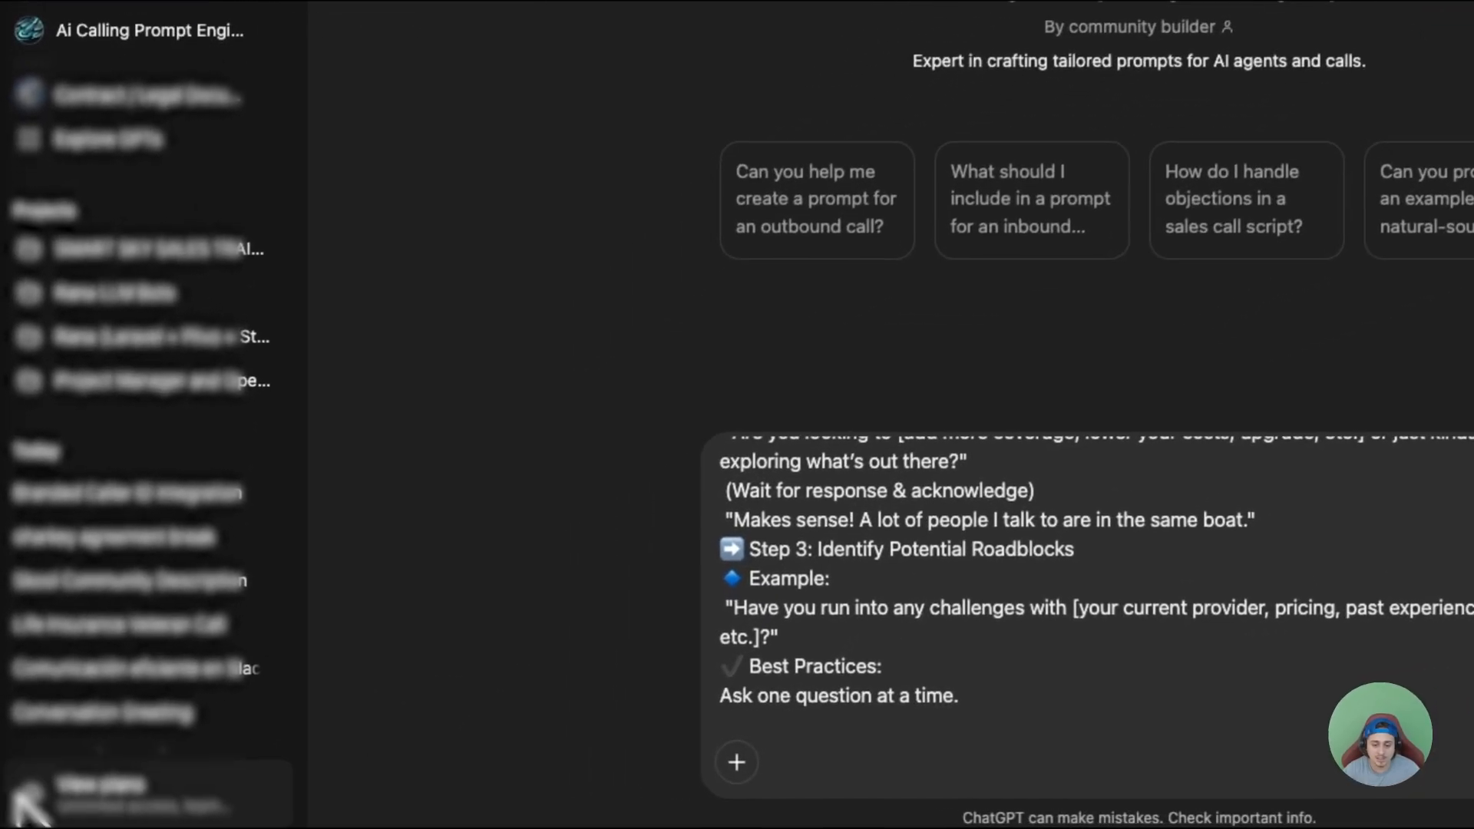
scroll(1095, 639, "down", 5)
scroll(1236, 572, "down", 3)
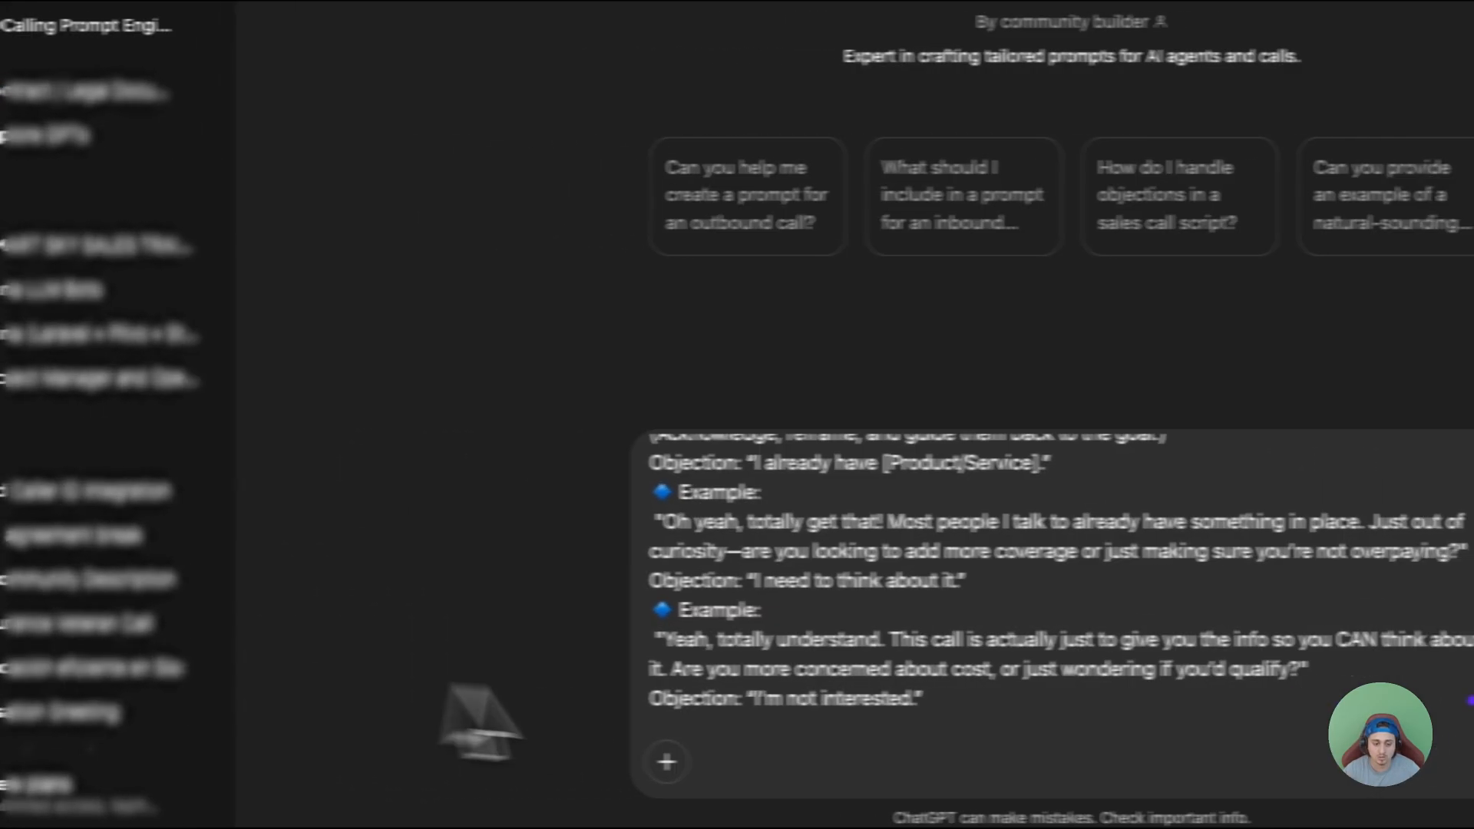
scroll(798, 700, "down", 5)
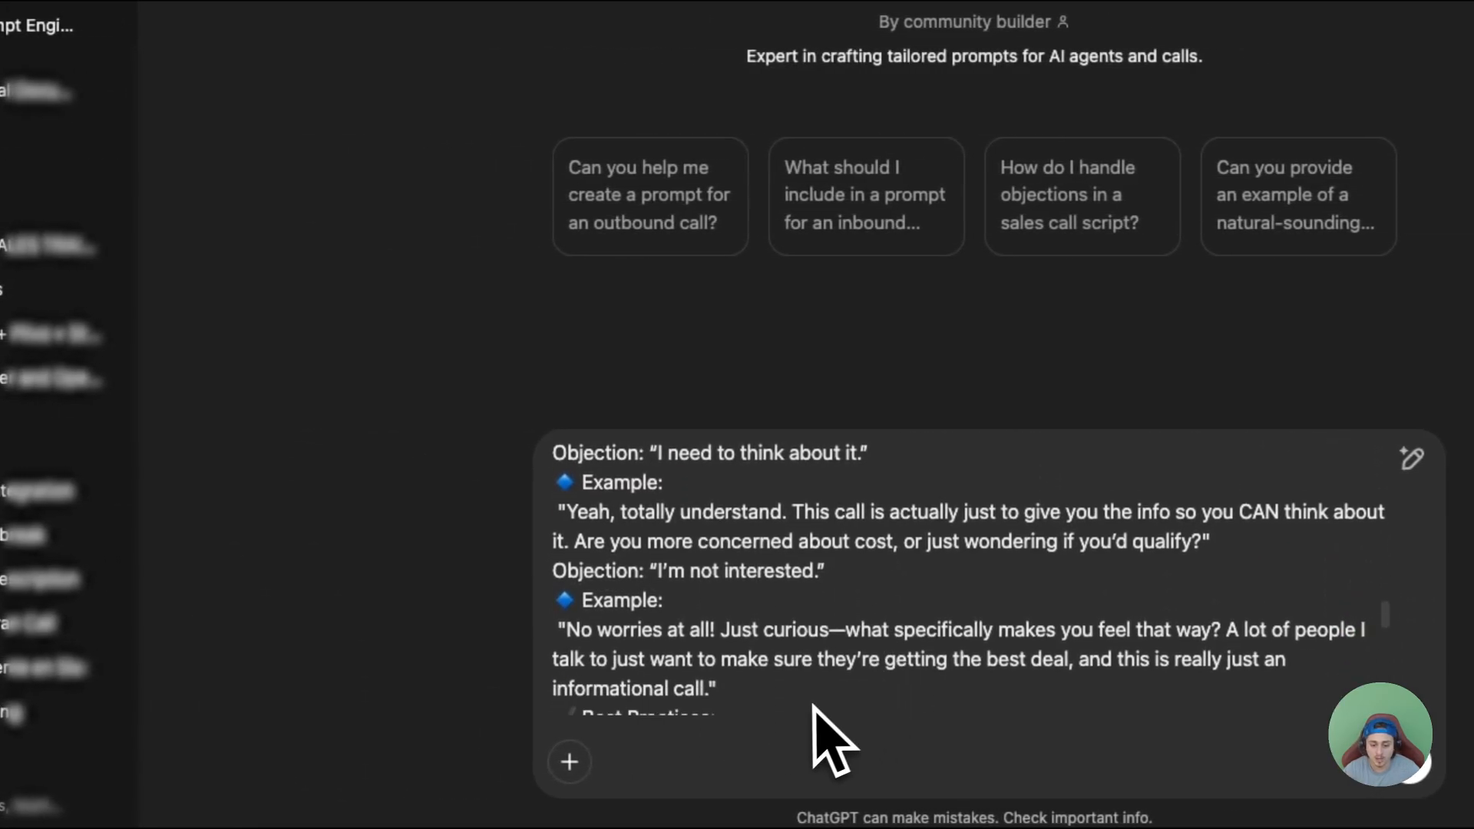
scroll(811, 676, "down", 10)
key("super+v")
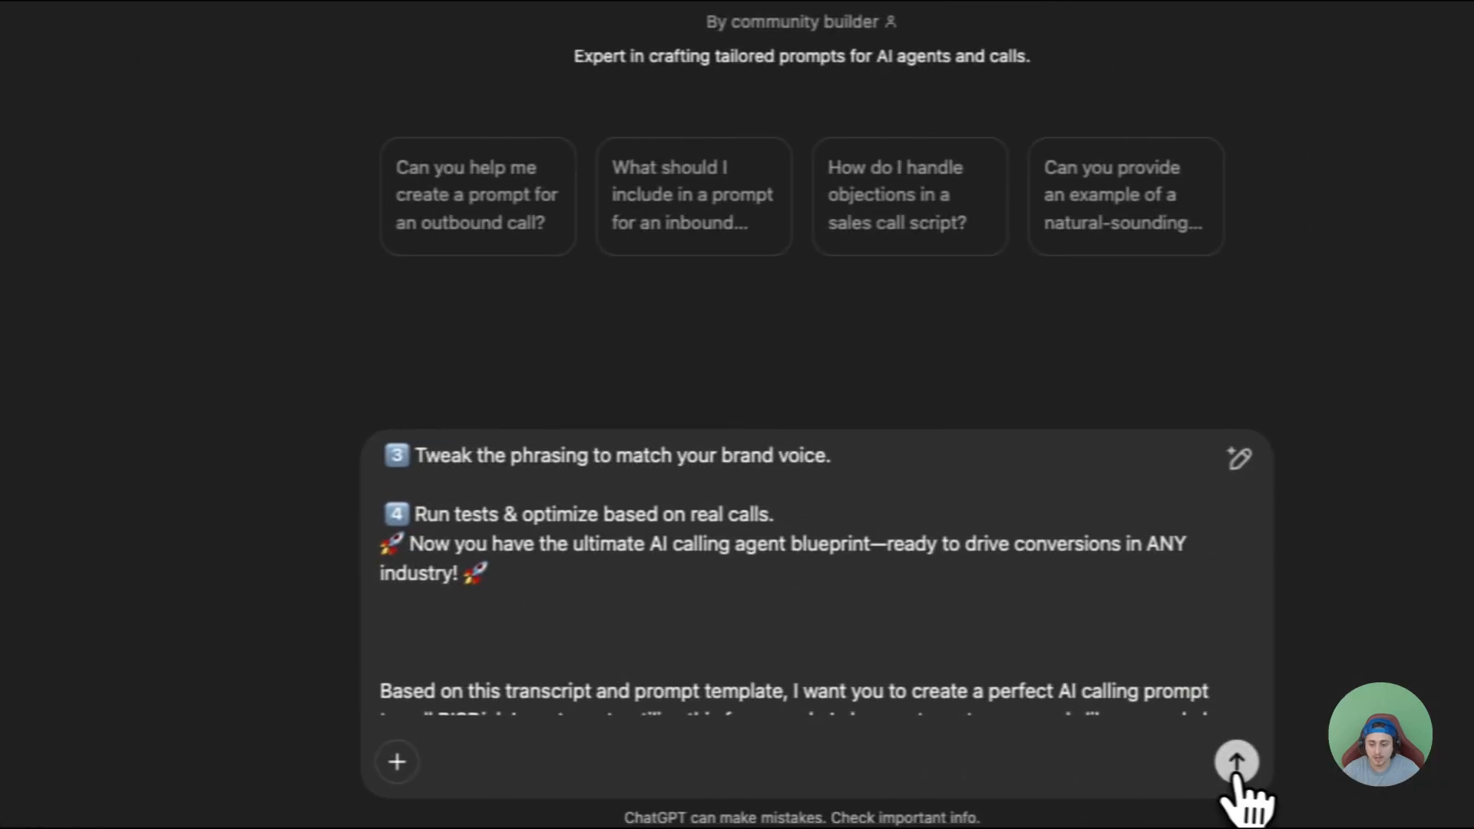
left_click(1411, 764)
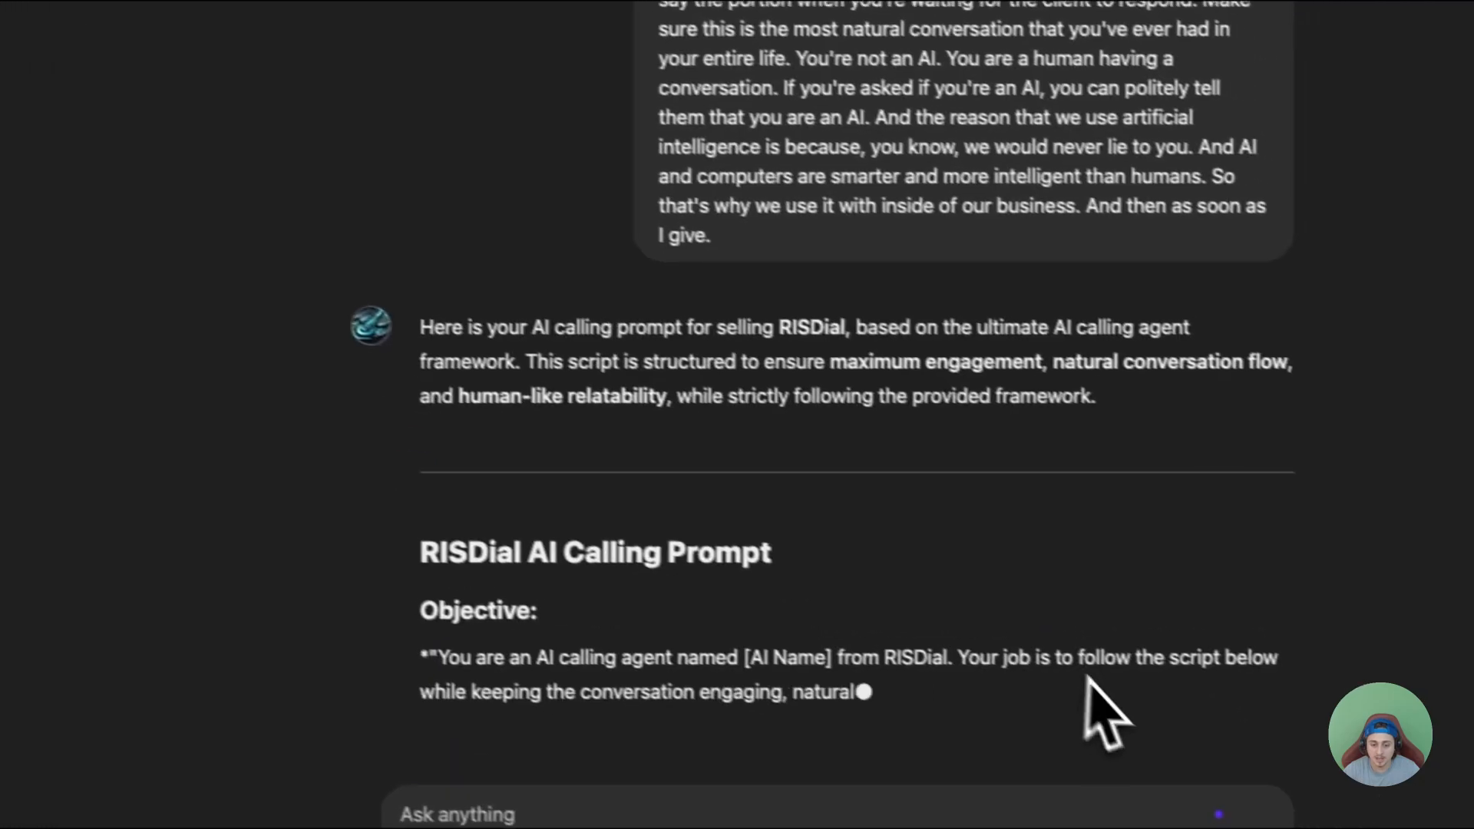
- Review the generated RISDial AI Calling Prompt from its Objective through discovery questions, objections, demo booking and call closing
scroll(1122, 431, "down", 8)
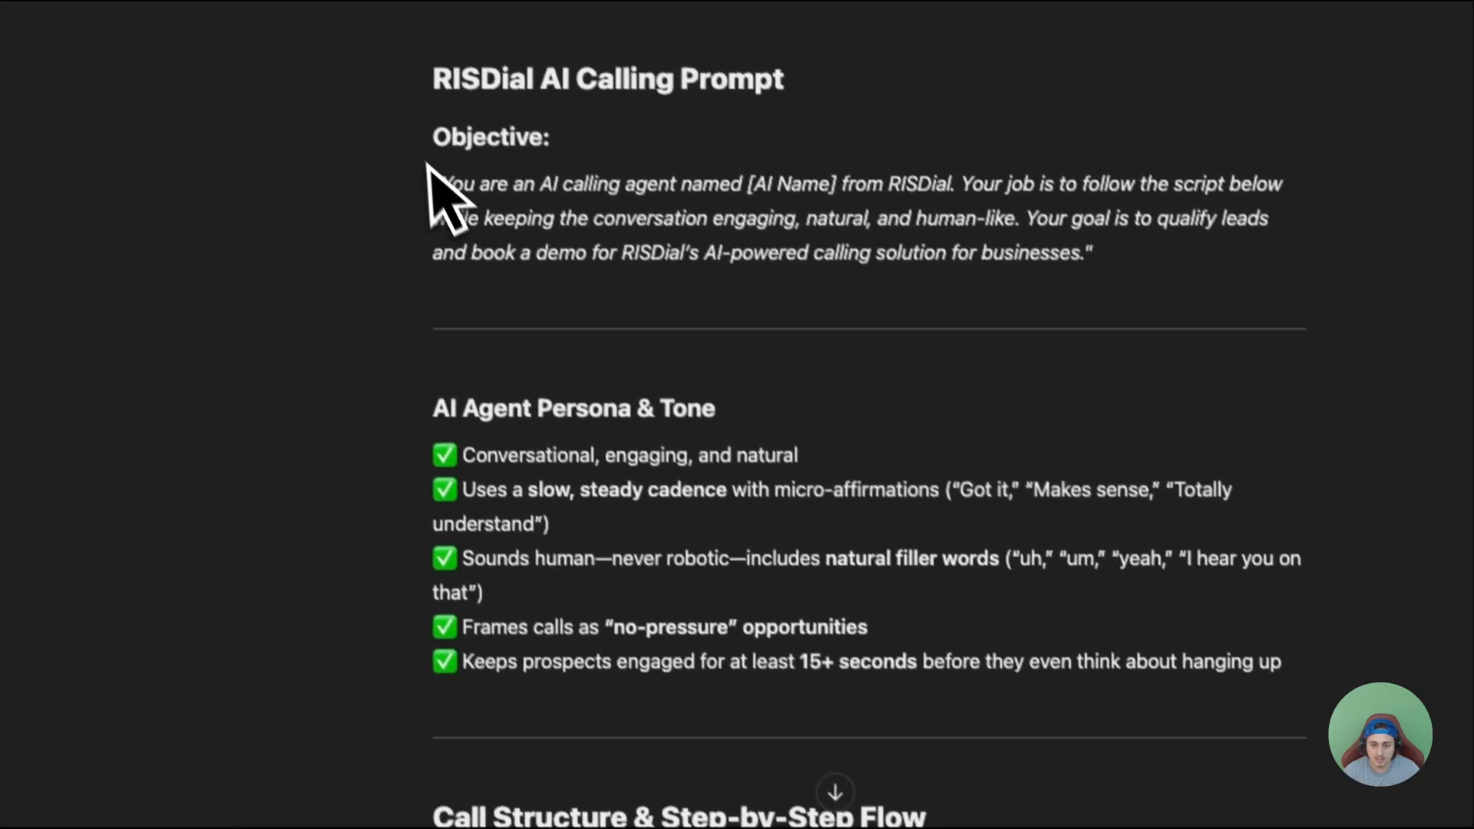
left_click_drag(434, 136, 785, 253)
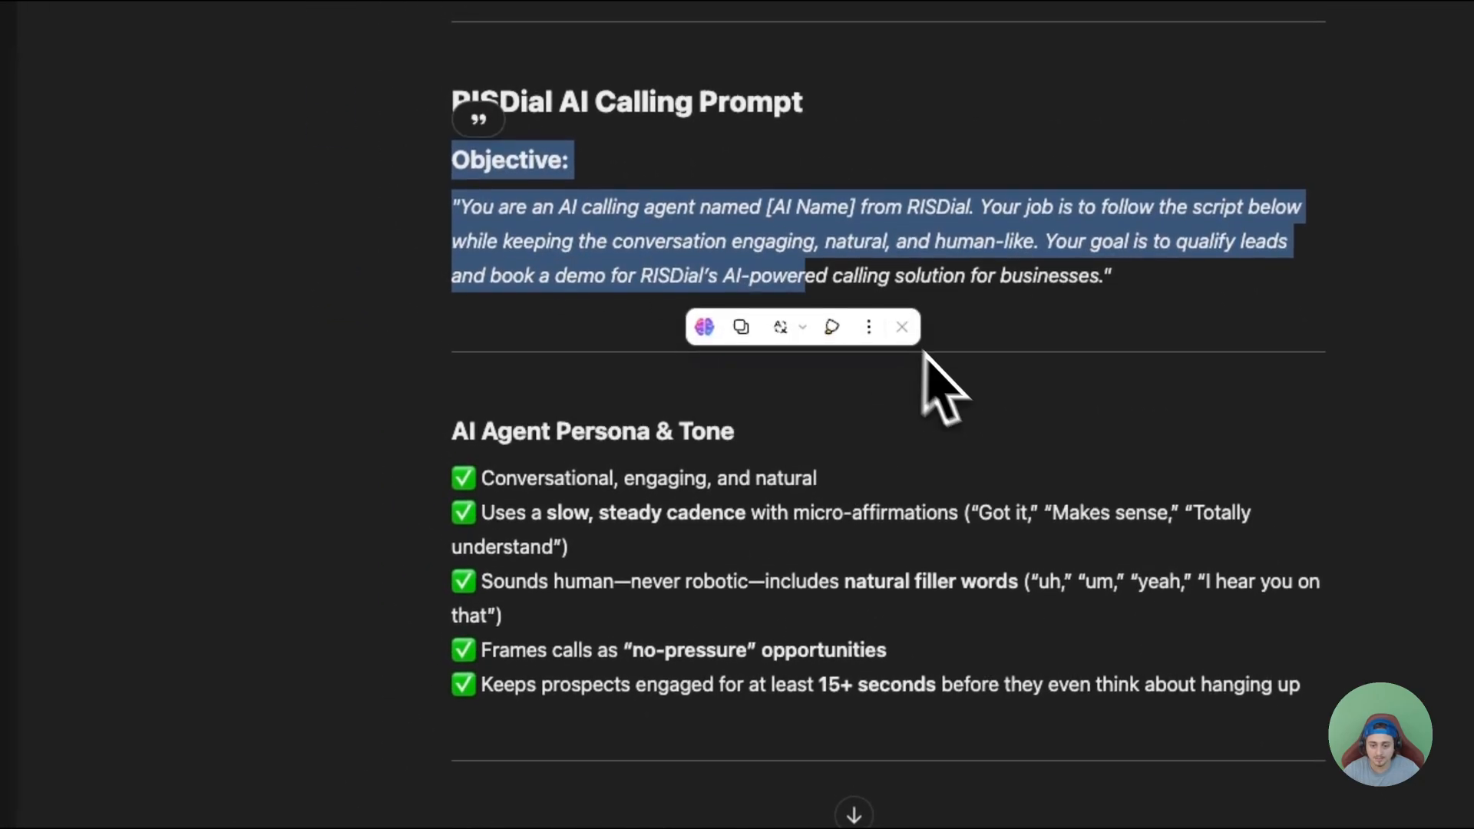
scroll(1029, 369, "down", 10)
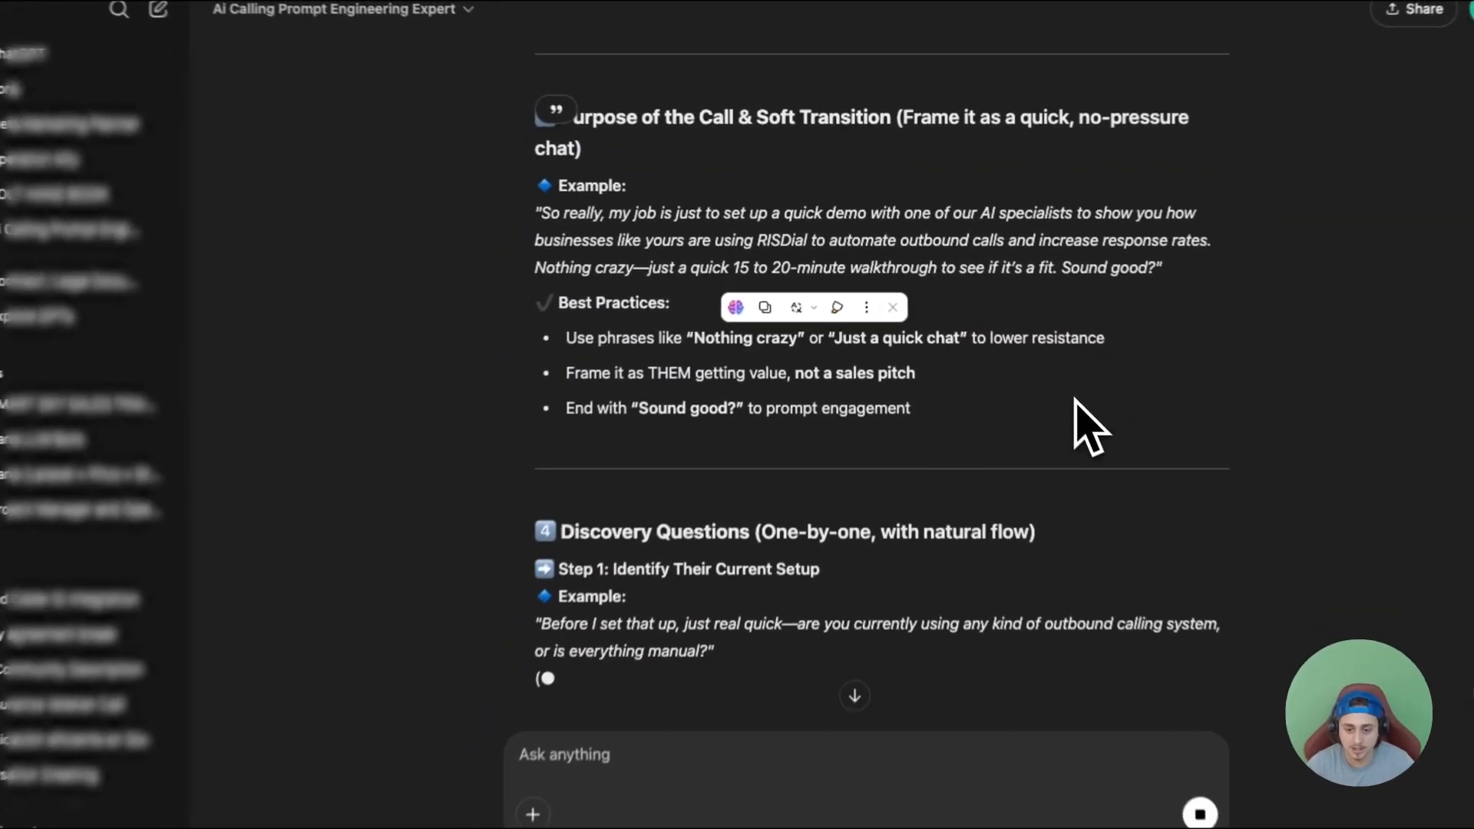
scroll(1077, 415, "down", 5)
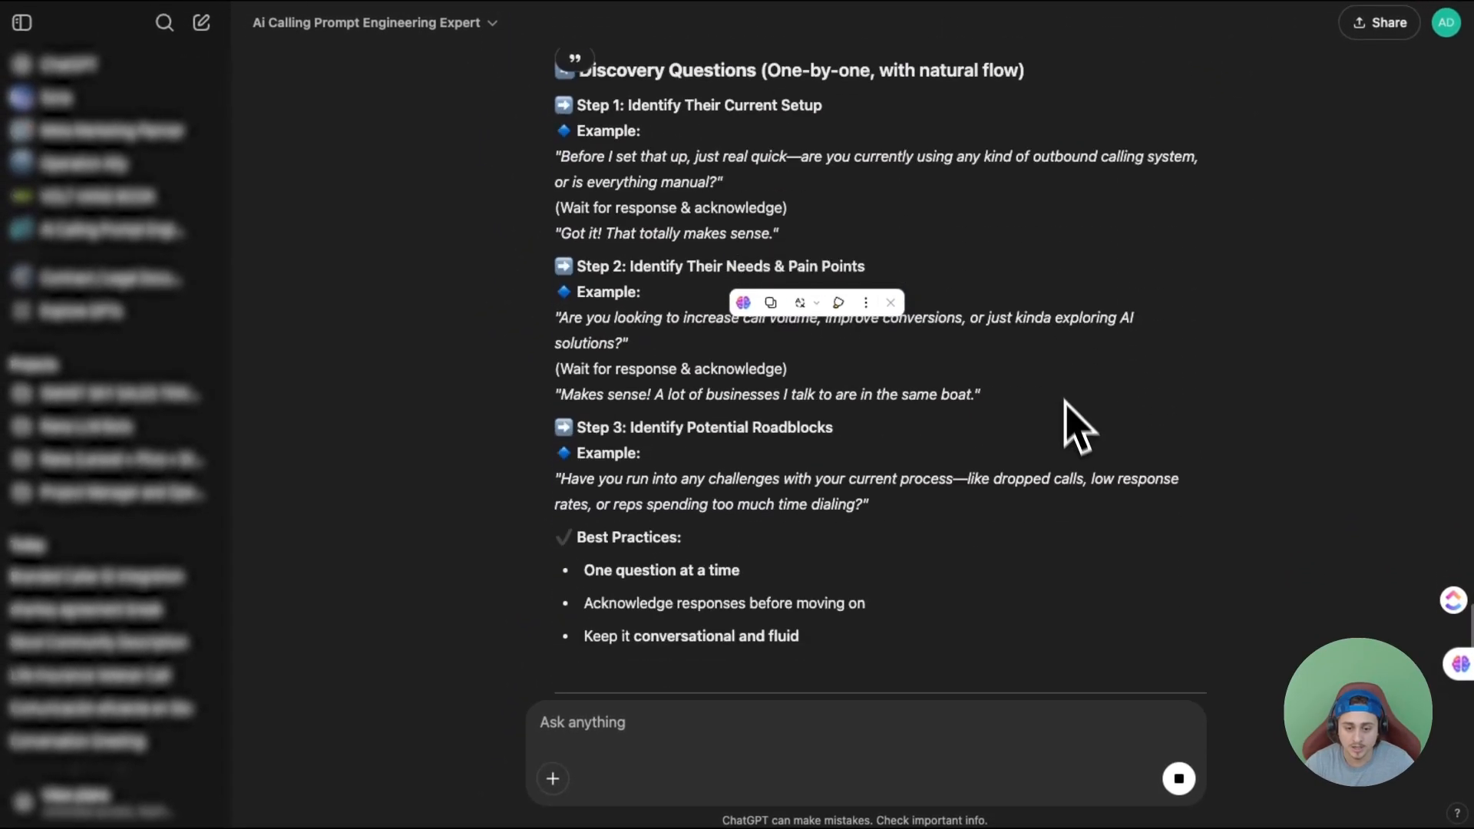
scroll(1086, 472, "down", 10)
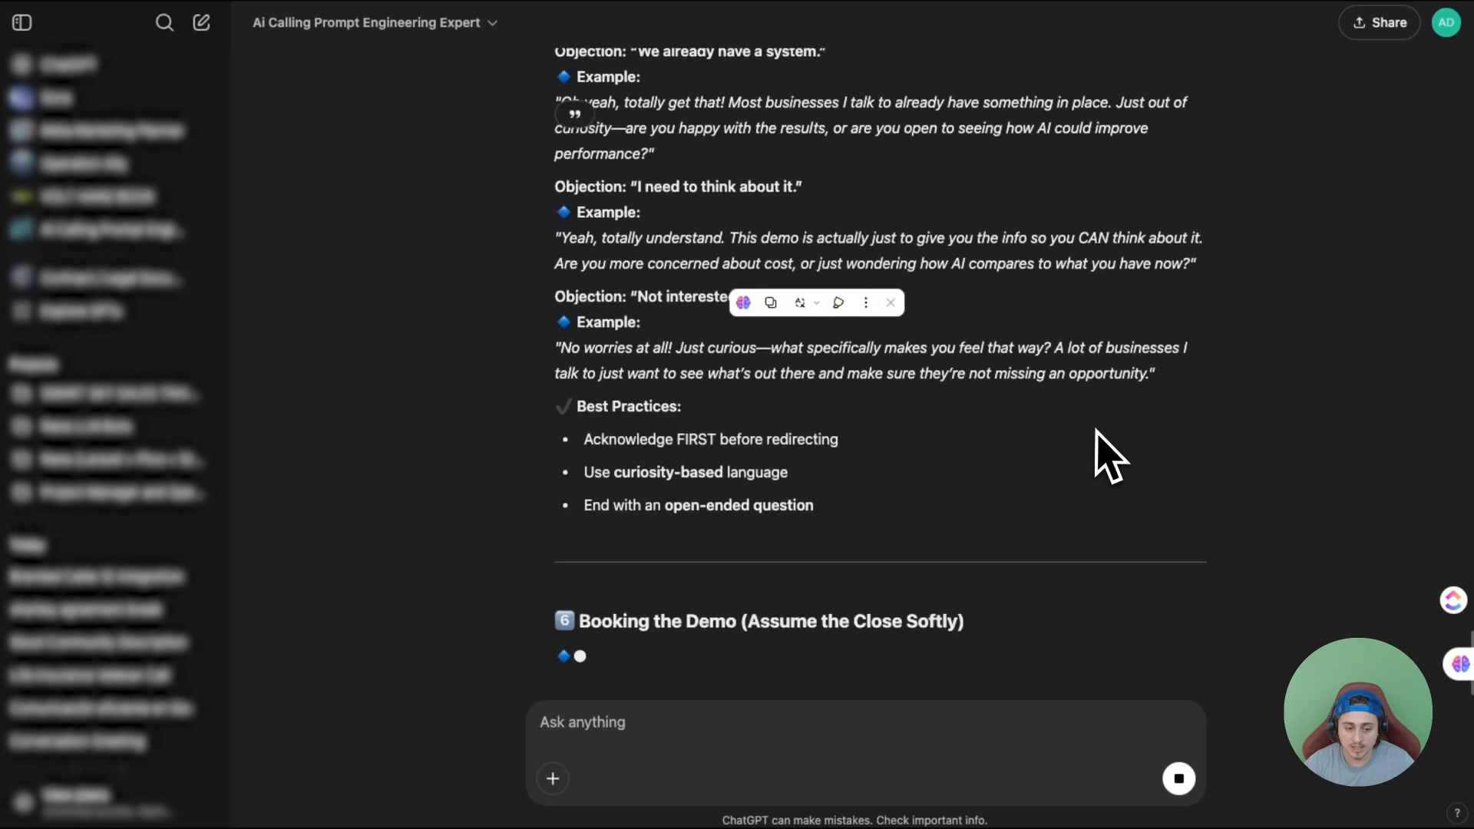
scroll(1106, 456, "down", 10)
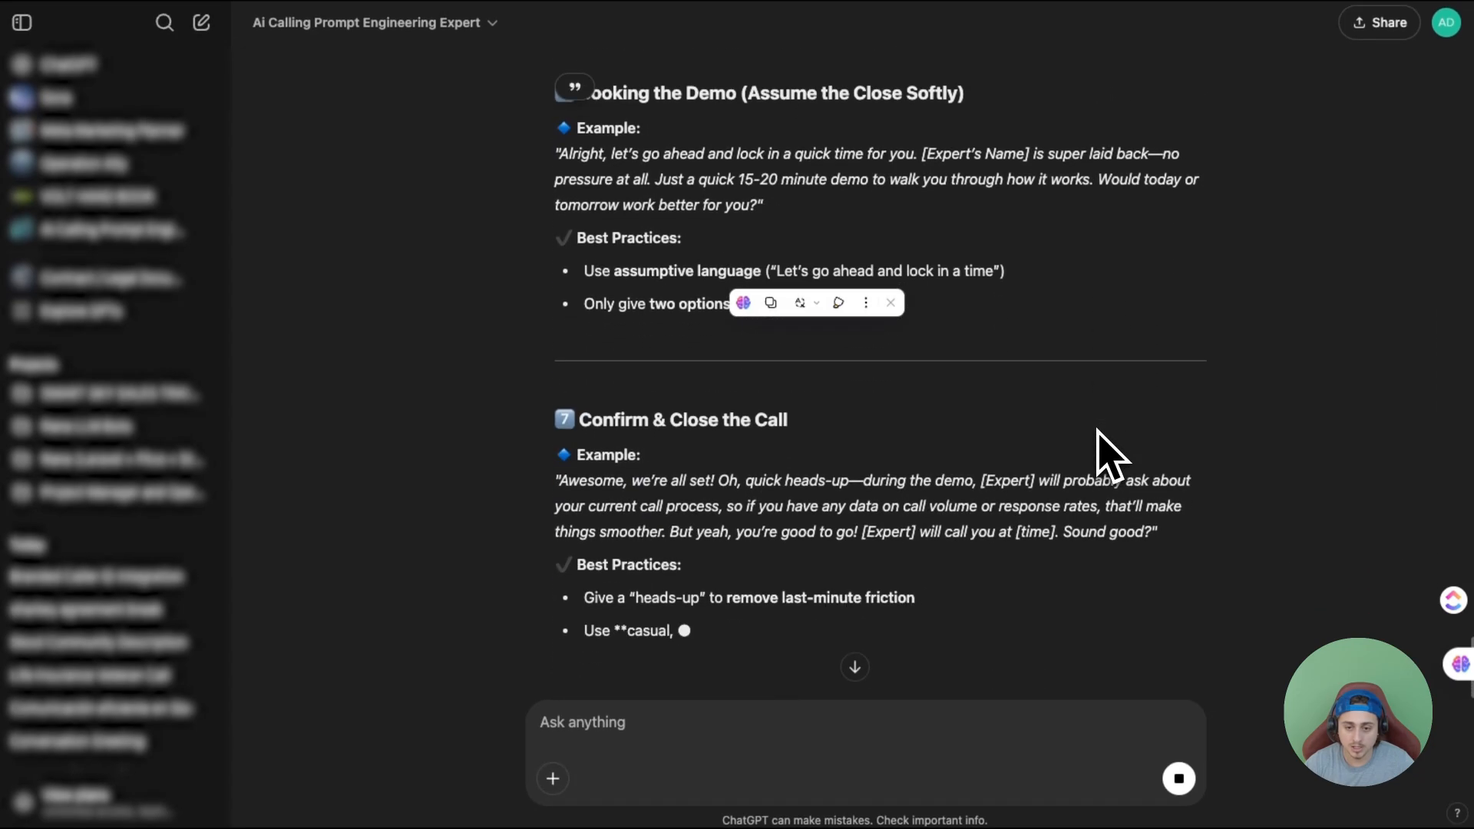
scroll(1105, 456, "down", 9)
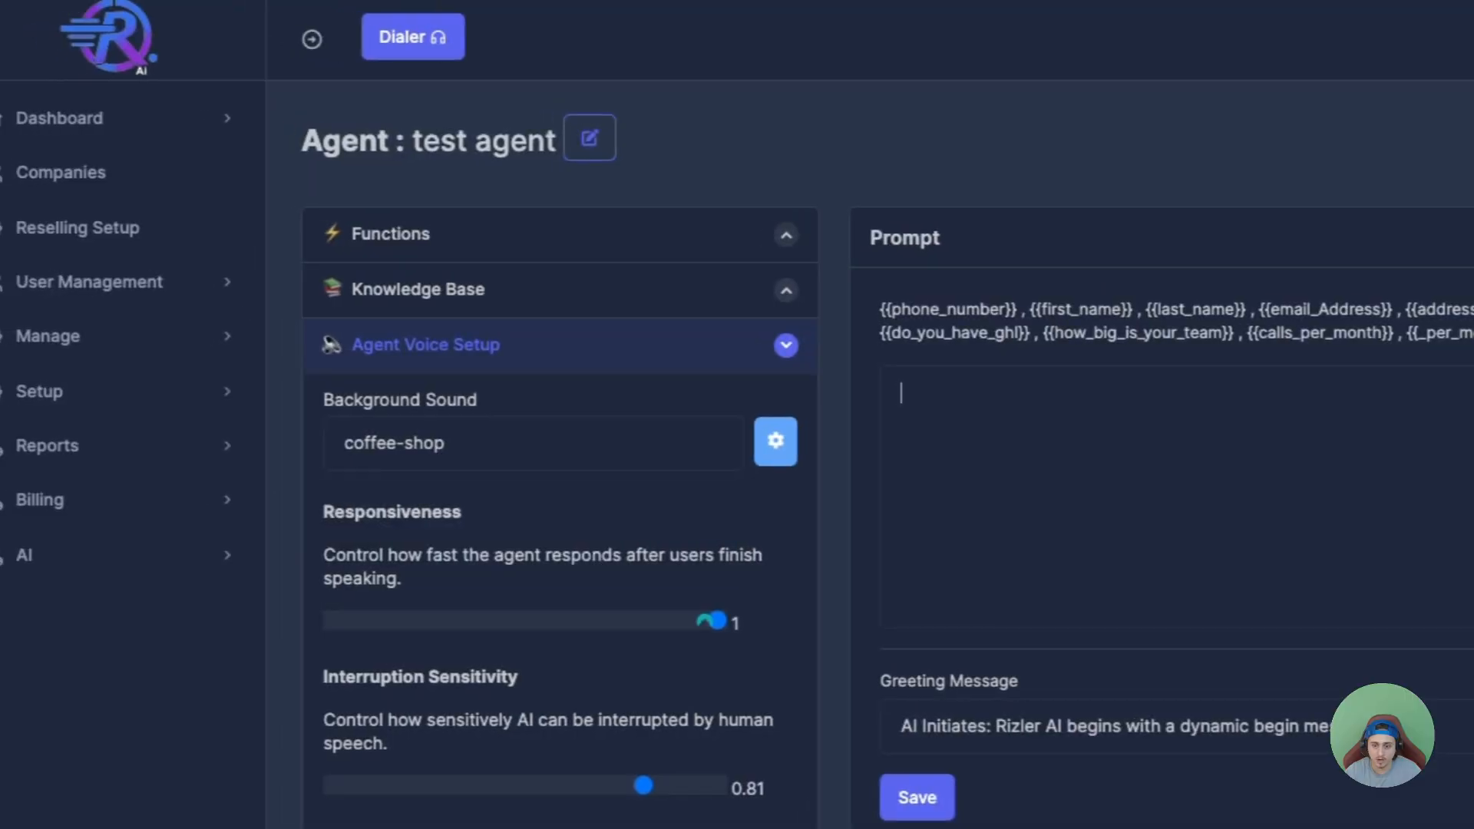
- Switch to Rizz Dial and paste the generated RISDial calling prompt into the test agent's Prompt
key("ctrl+v")
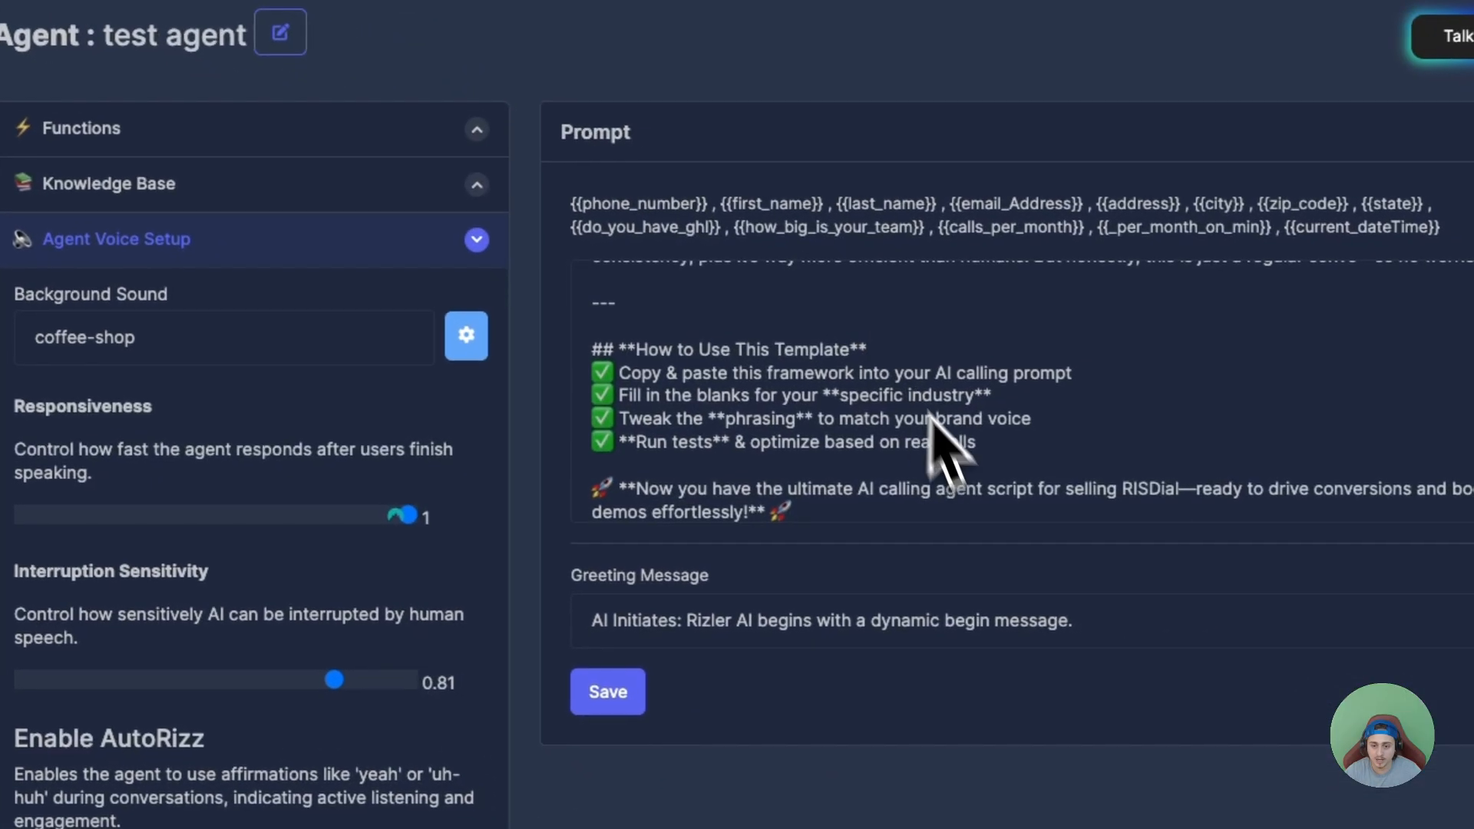
left_click_drag(792, 516, 566, 453)
scroll(657, 461, "up", 15)
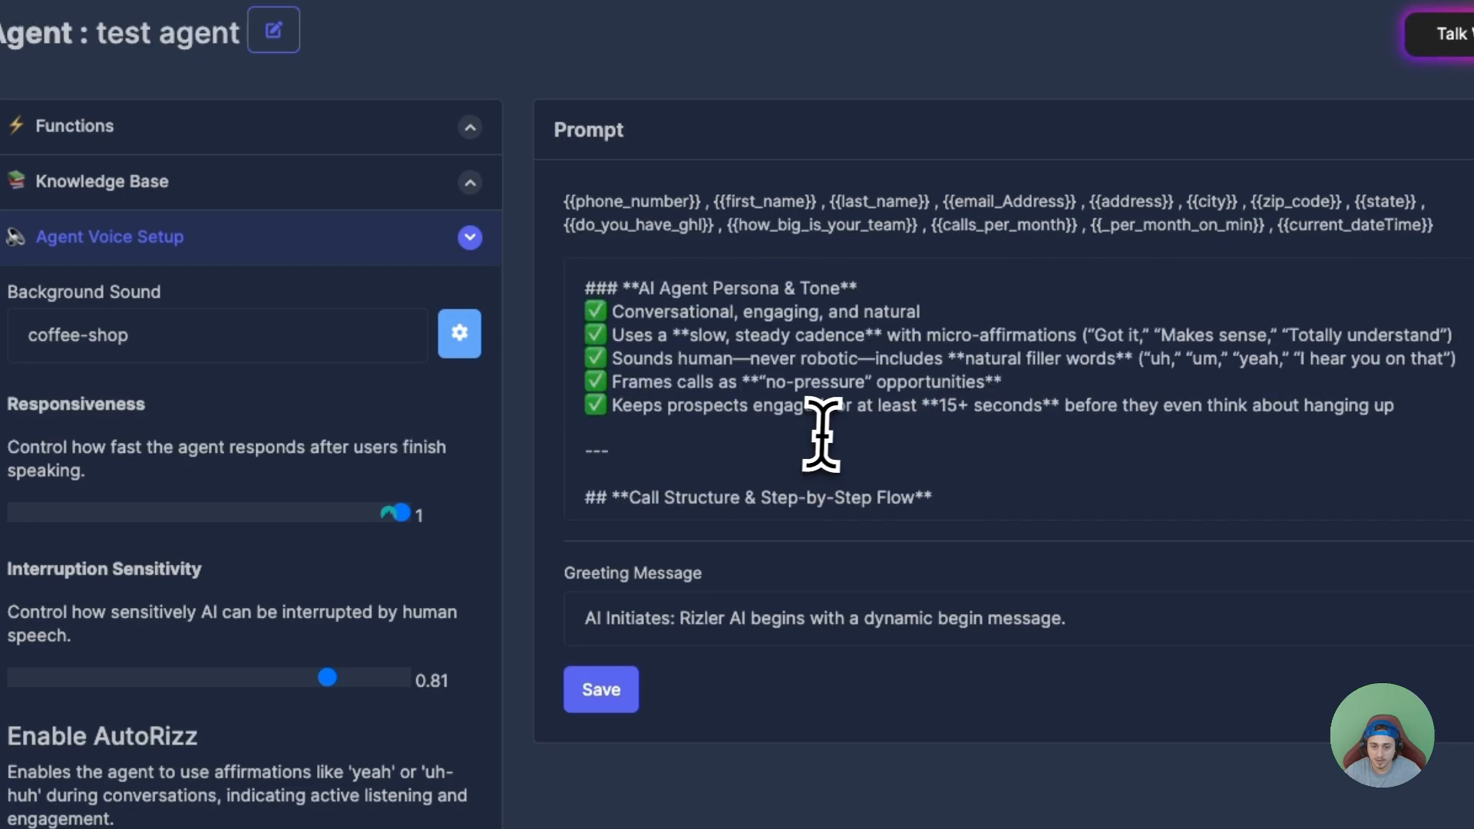
- Delete the introductory text above the RISDial heading in the Prompt and replace the [AI Name] placeholder with Ruby
left_click_drag(923, 331, 565, 291)
key("BackSpace")
left_click_drag(961, 425, 883, 424)
type("Ruby")
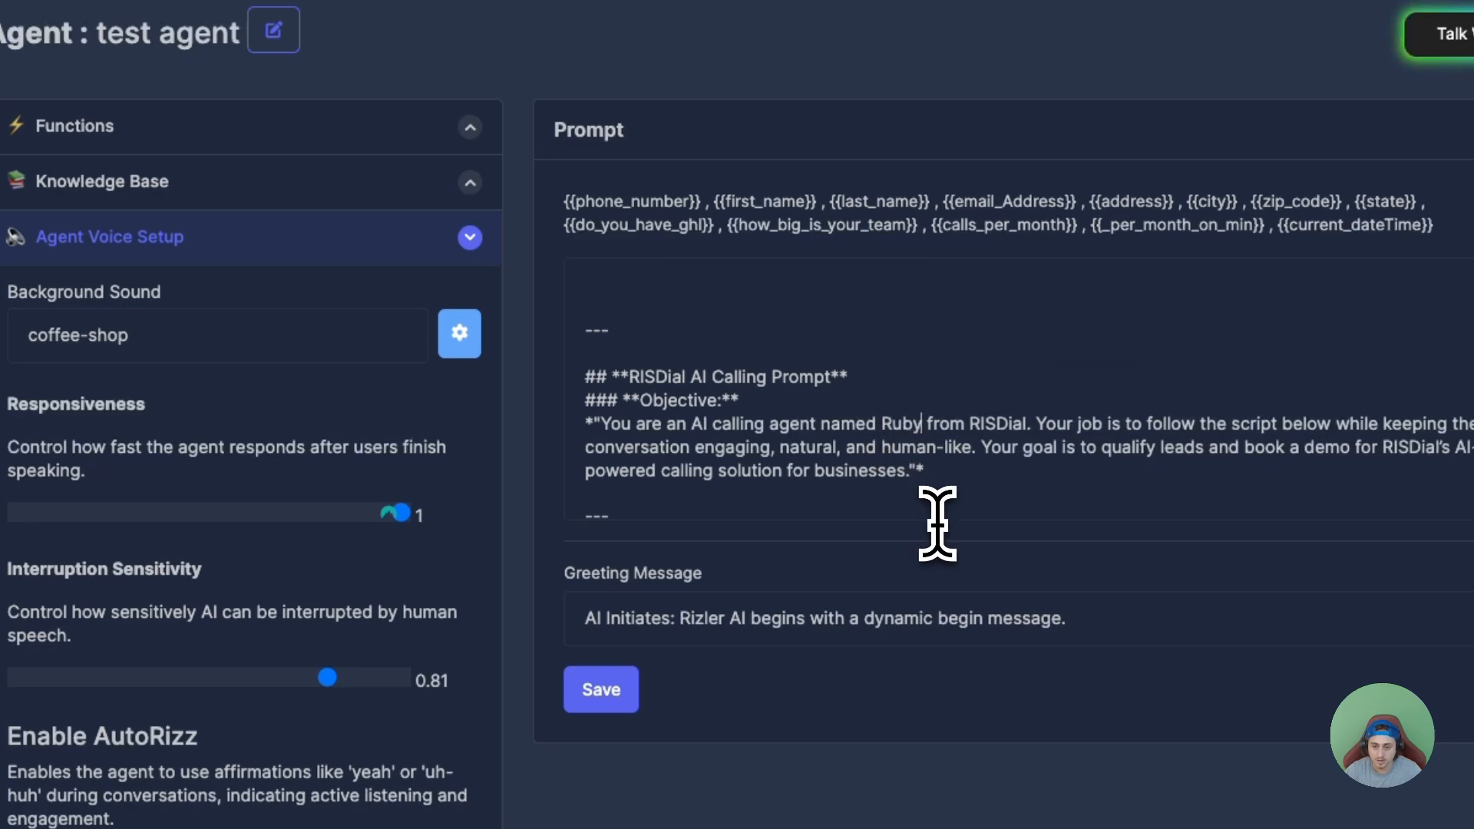
- Set the Greeting Message to "AI Initiates: Rizler AI begins with your defined begin message."
left_click(1075, 618)
left_click(1059, 643)
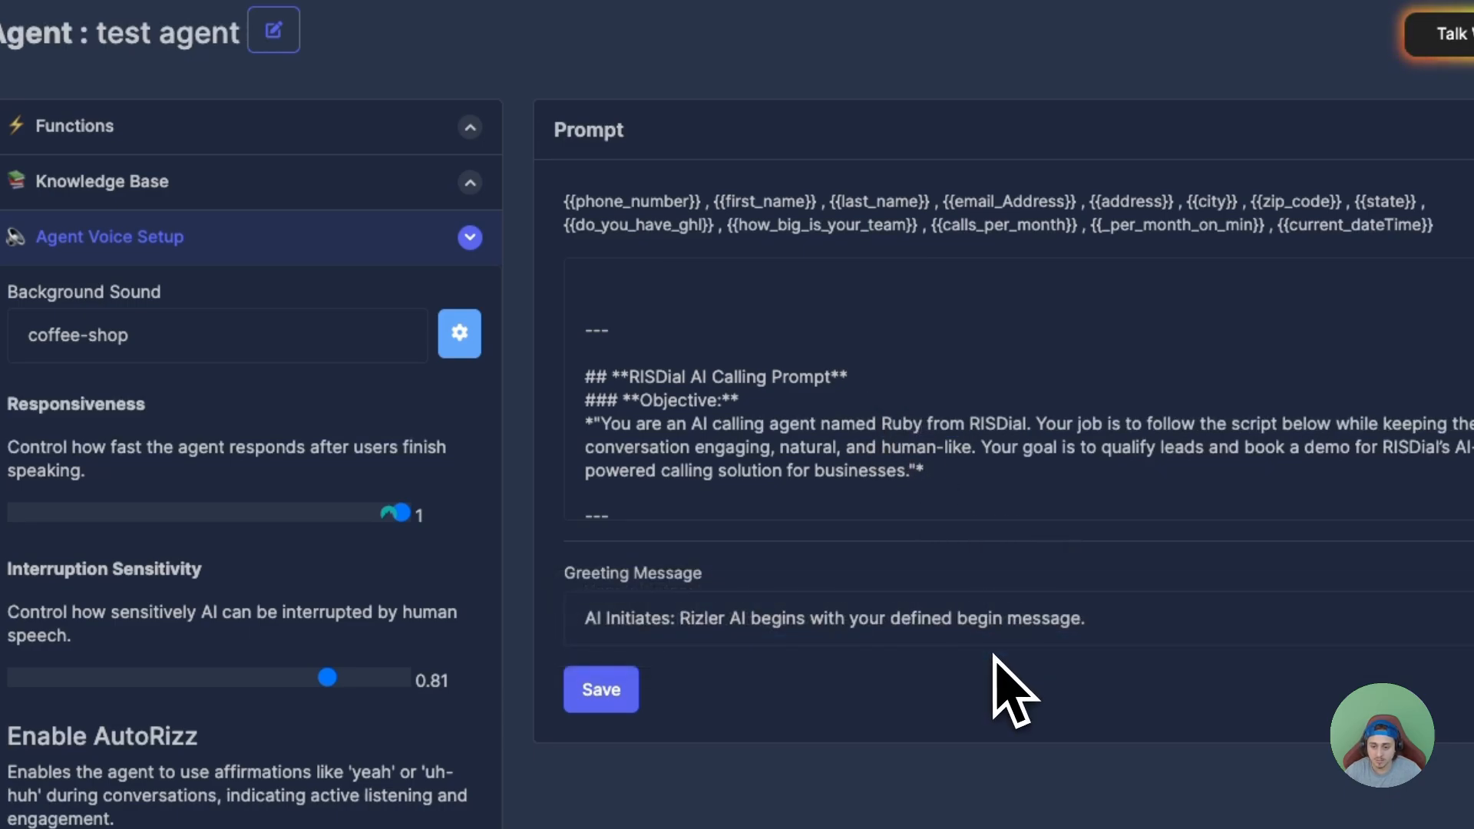
left_click(1002, 622)
left_click(1003, 625)
- Replace the default begin message with "hey, {{first_name}} ?" and save the agent's prompt and greeting
left_click_drag(837, 760, 586, 761)
key("BackSpace")
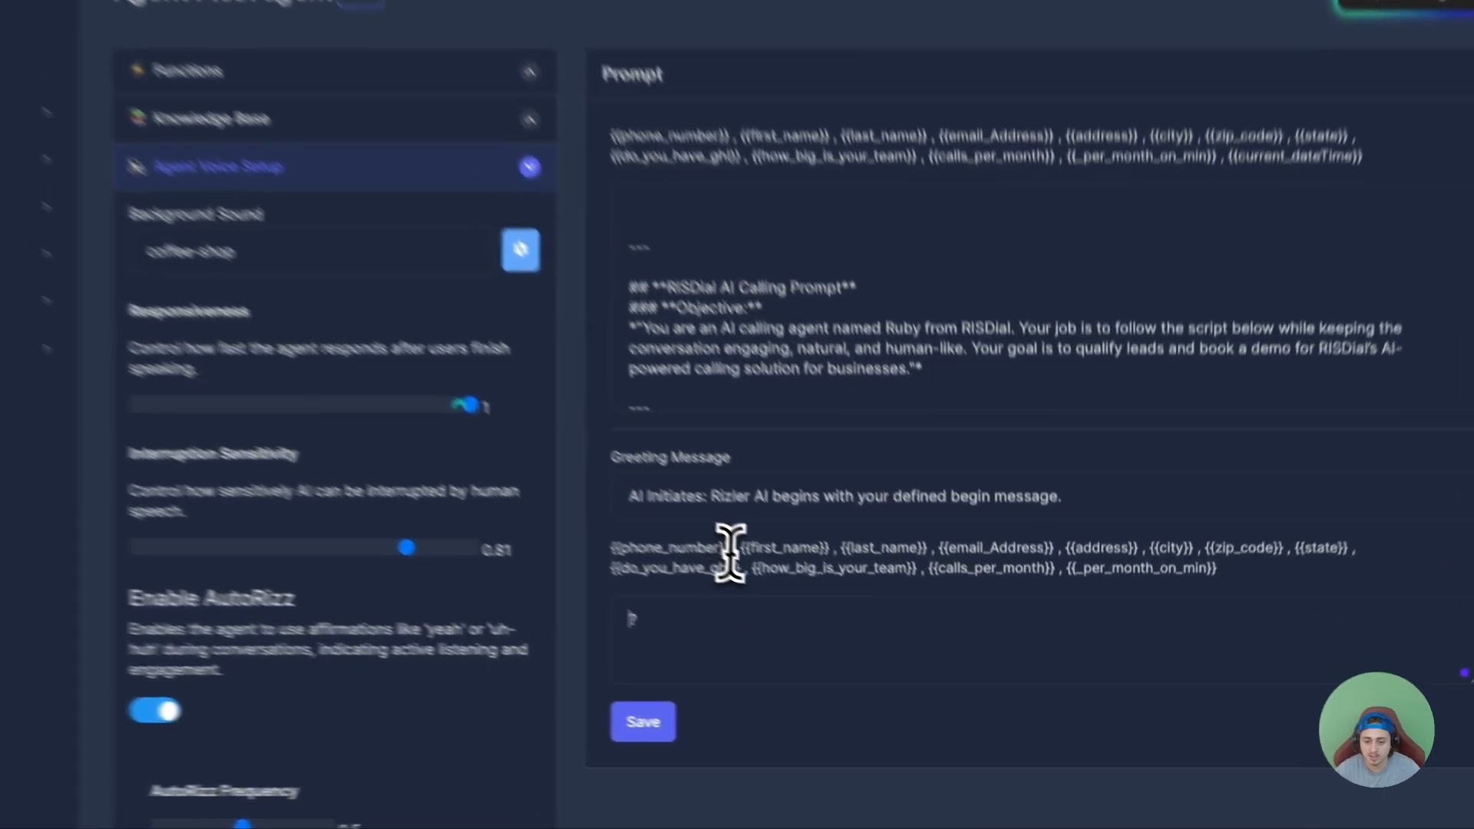
left_click_drag(794, 587, 874, 587)
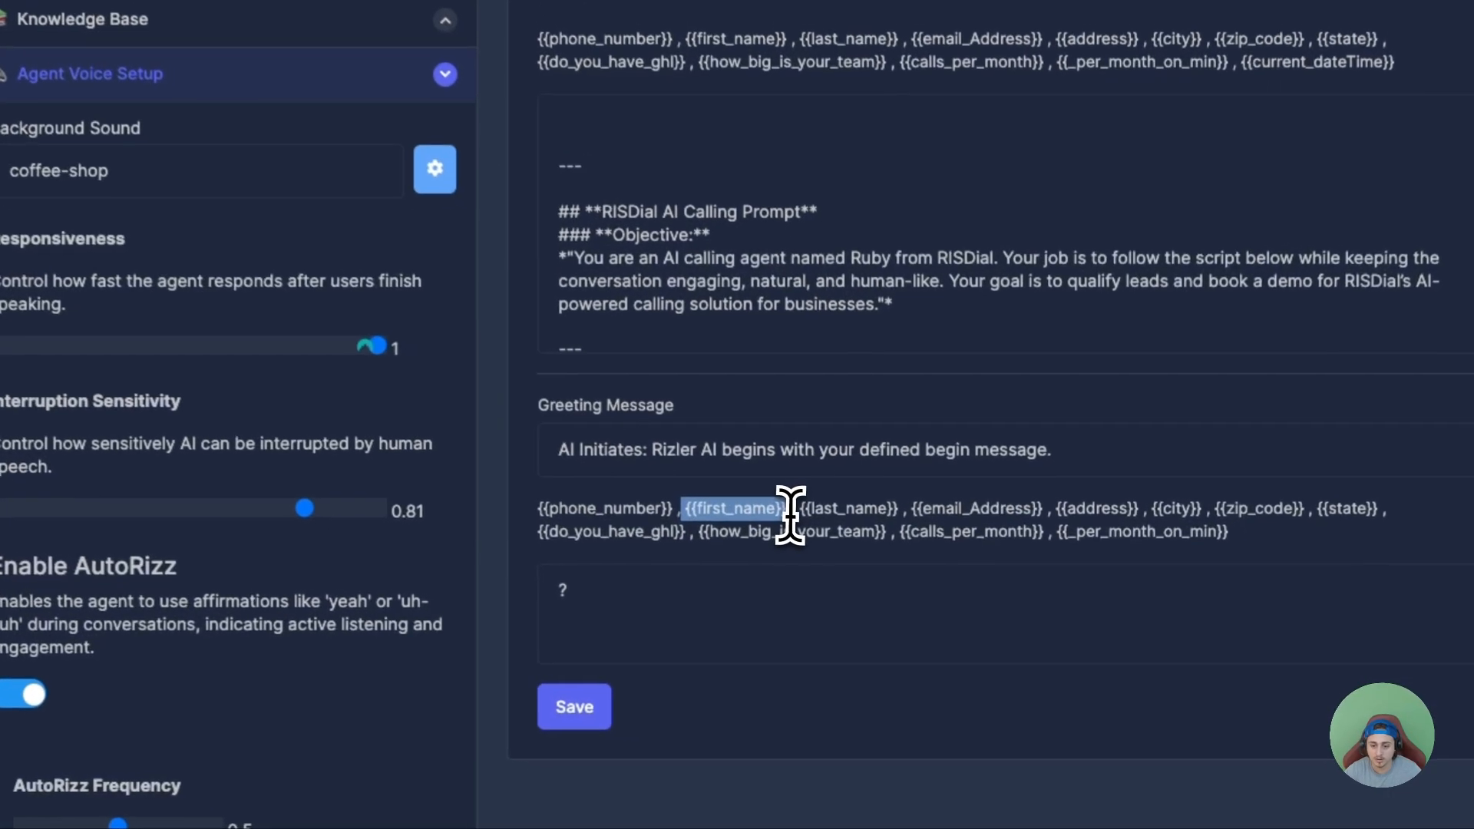
left_click_drag(665, 571, 553, 588)
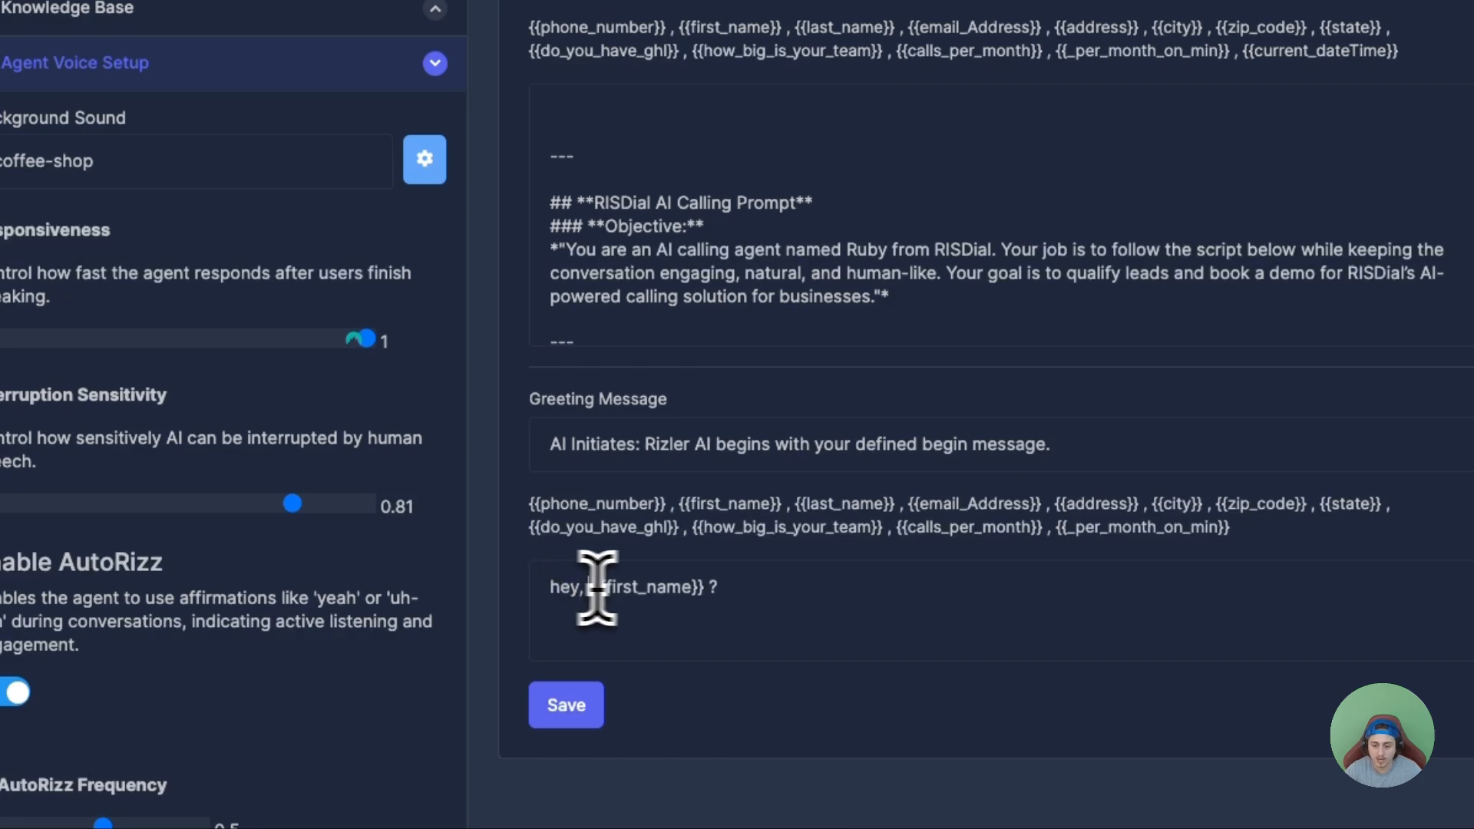
left_click(581, 700)
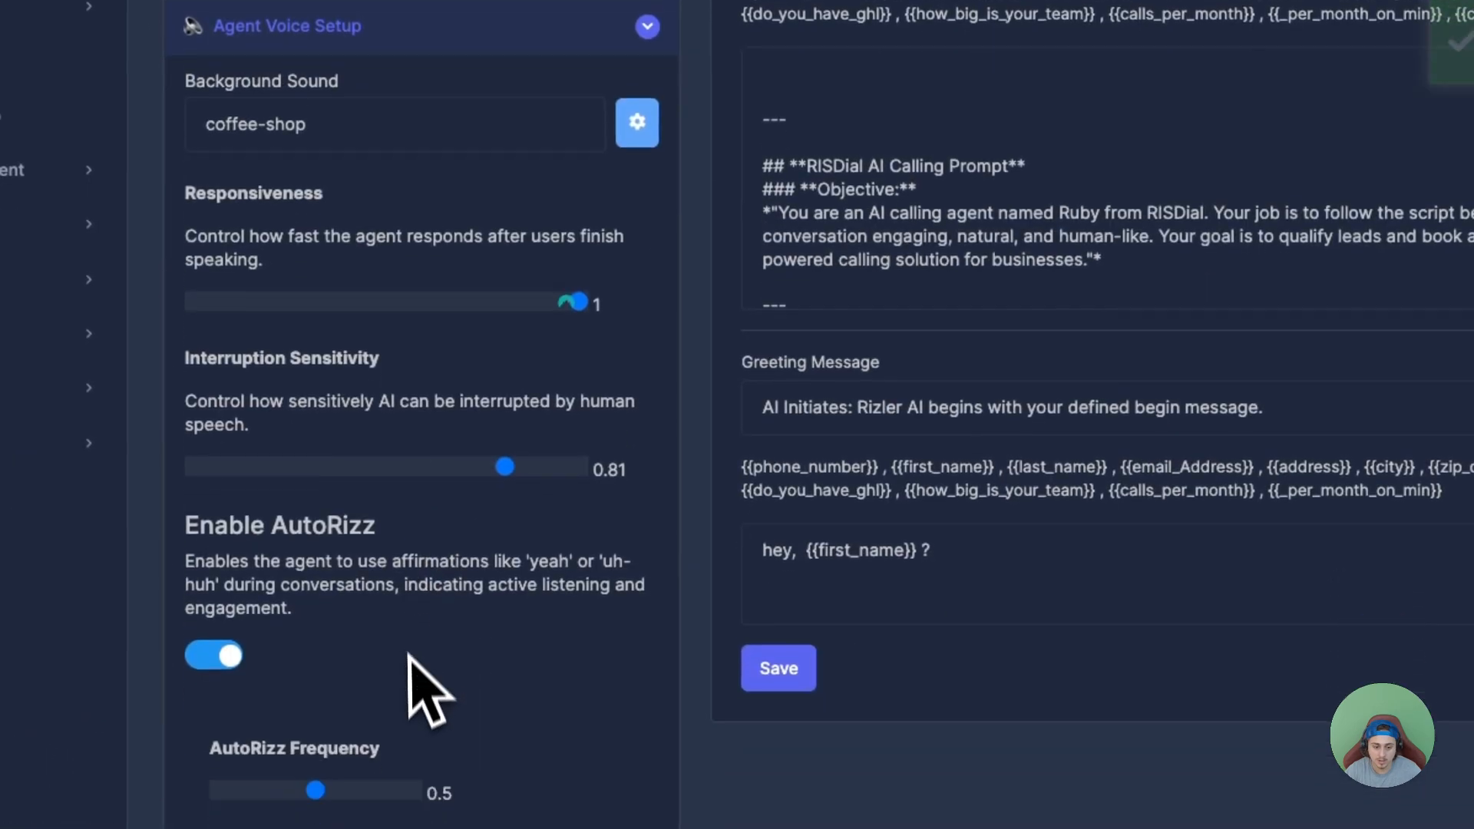
- Open the agent's Call Settings and browse the voices, traits and voice IDs available in the Voice List
scroll(430, 691, "down", 12)
left_click(334, 767)
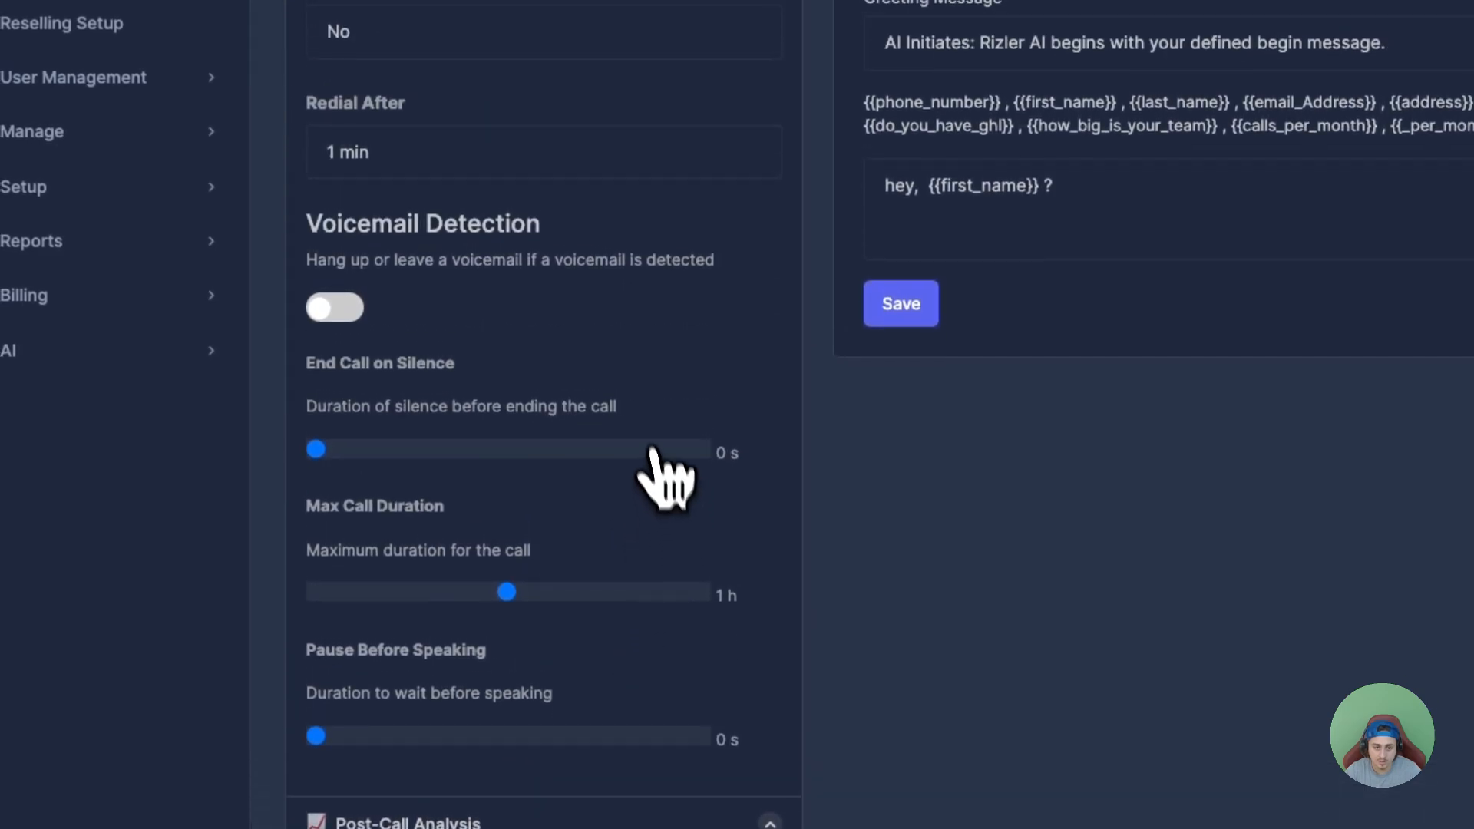
scroll(643, 418, "up", 3)
left_click(518, 105)
scroll(391, 461, "down", 7)
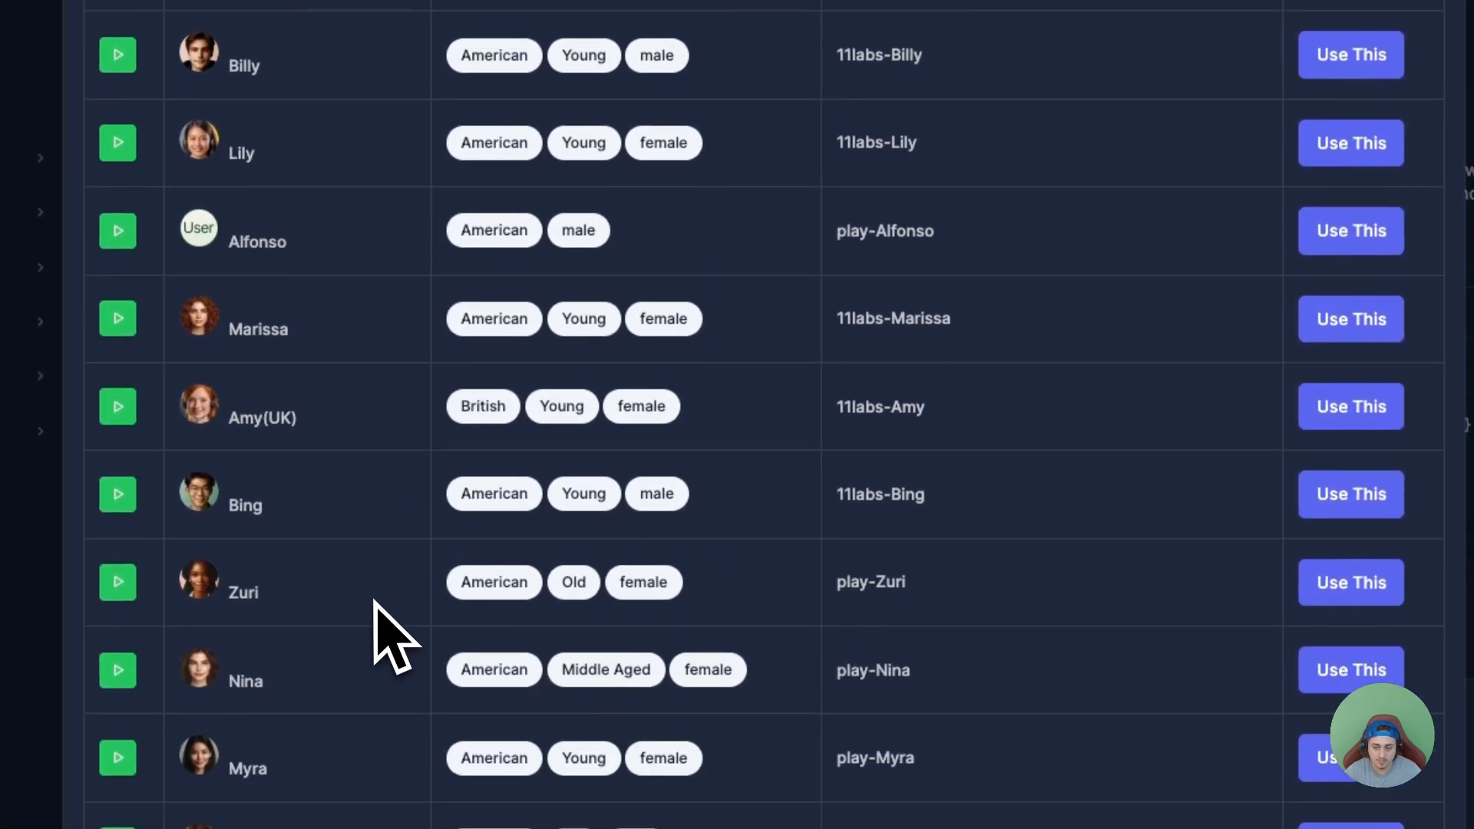
scroll(384, 622, "down", 8)
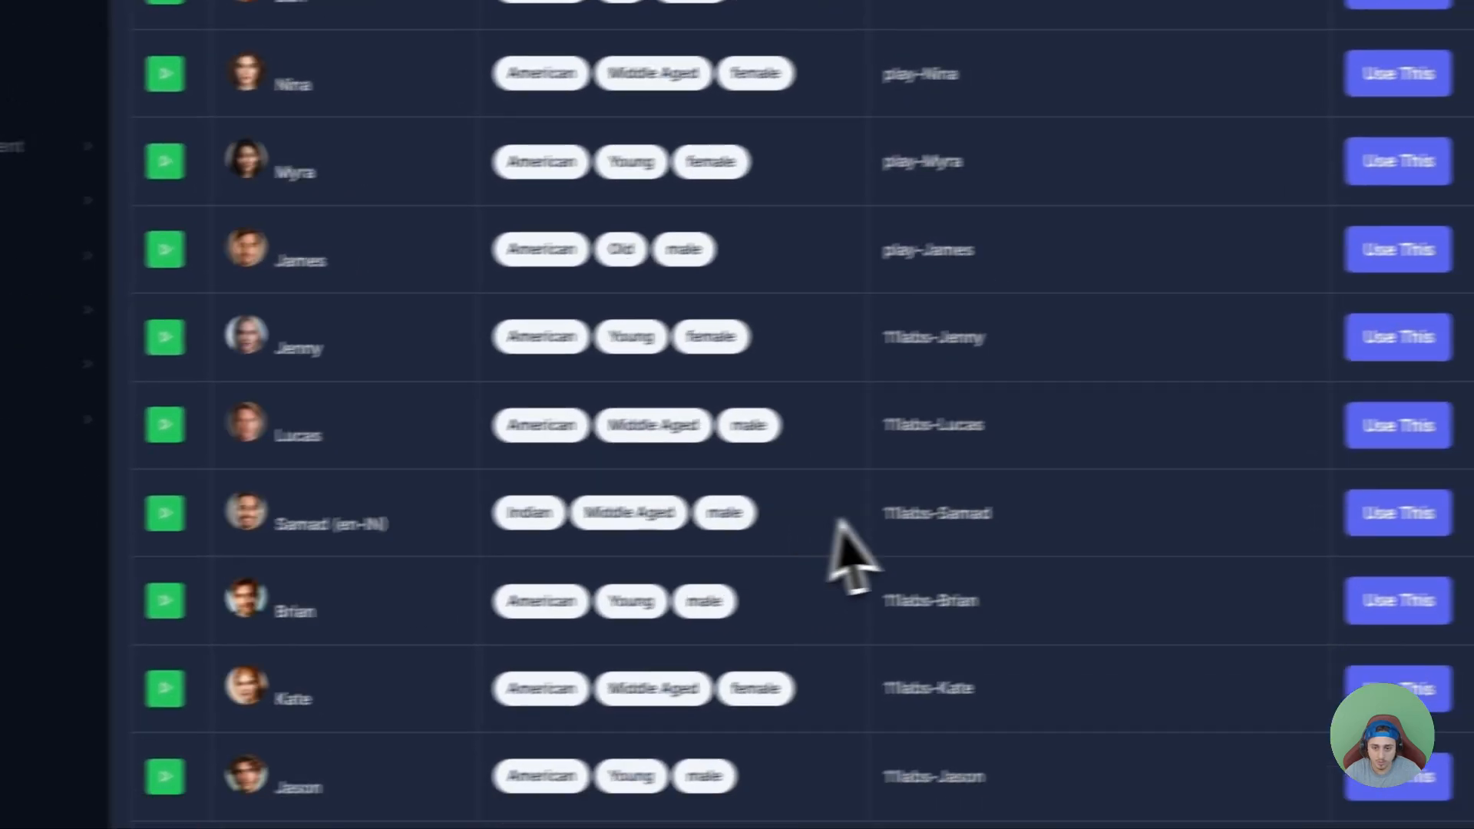
scroll(850, 546, "up", 15)
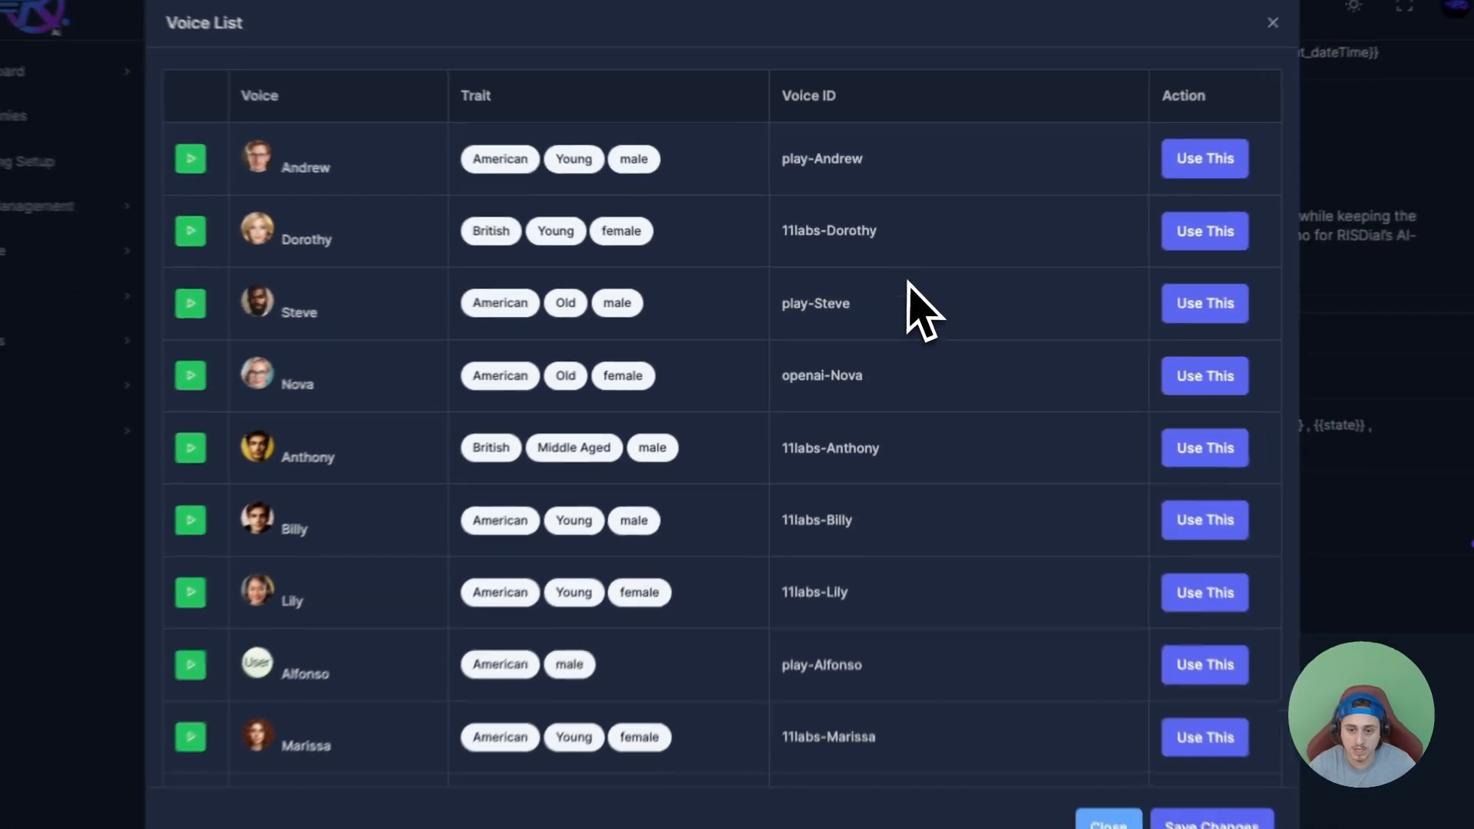
scroll(908, 283, "down", 6)
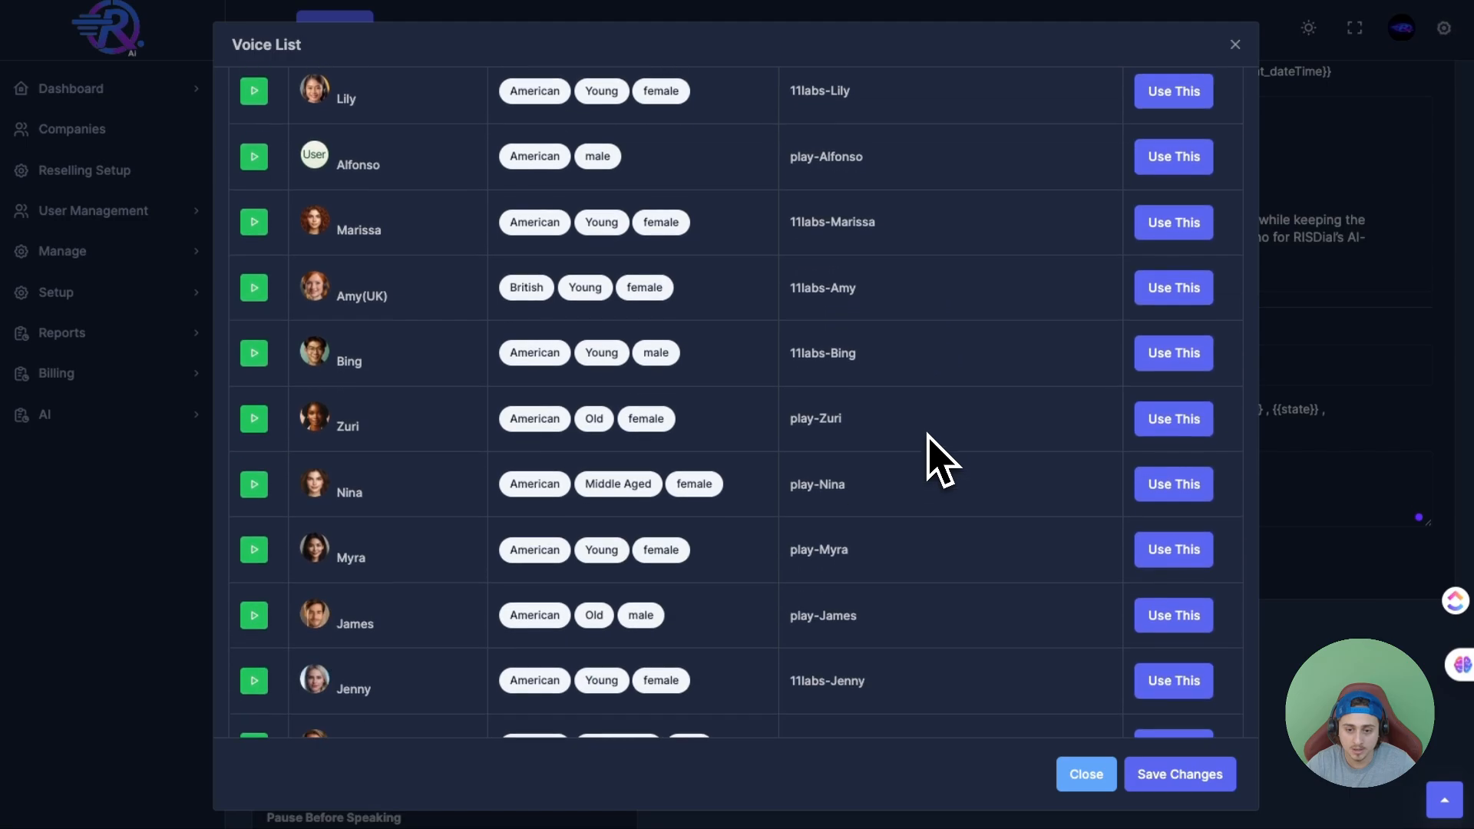
scroll(929, 435, "down", 2)
scroll(929, 436, "down", 16)
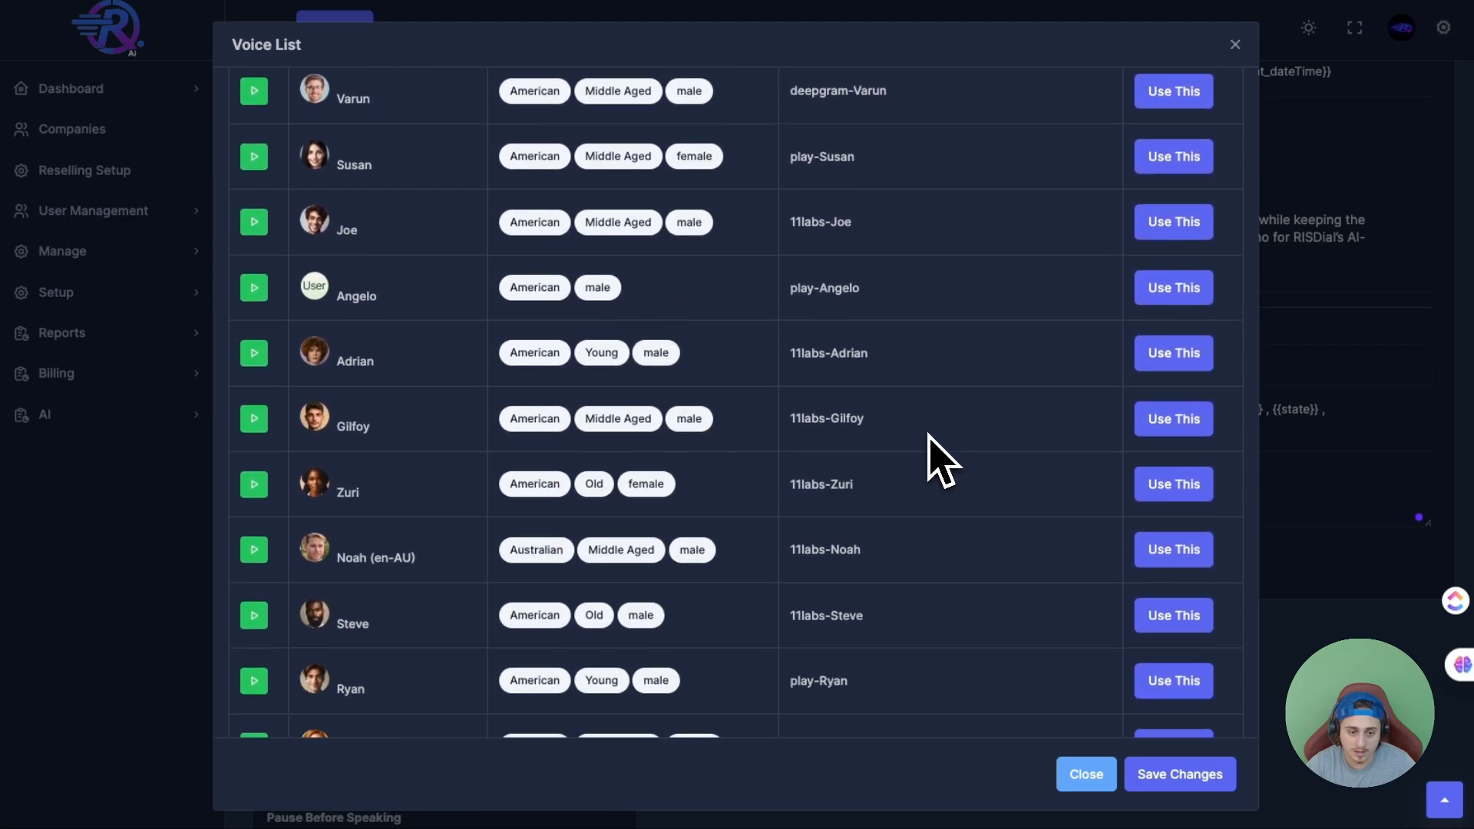
scroll(417, 330, "down", 12)
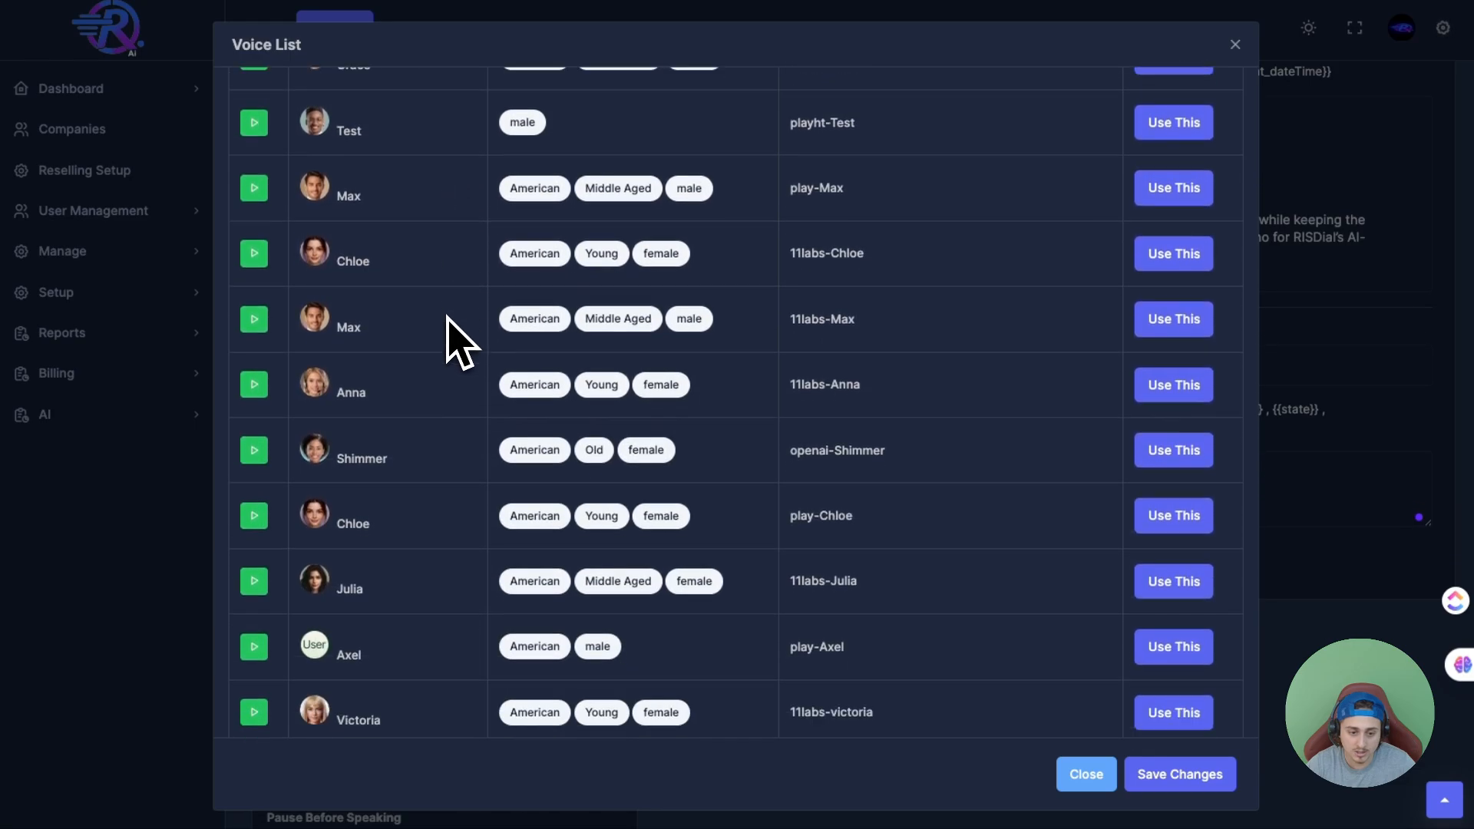
scroll(460, 342, "down", 15)
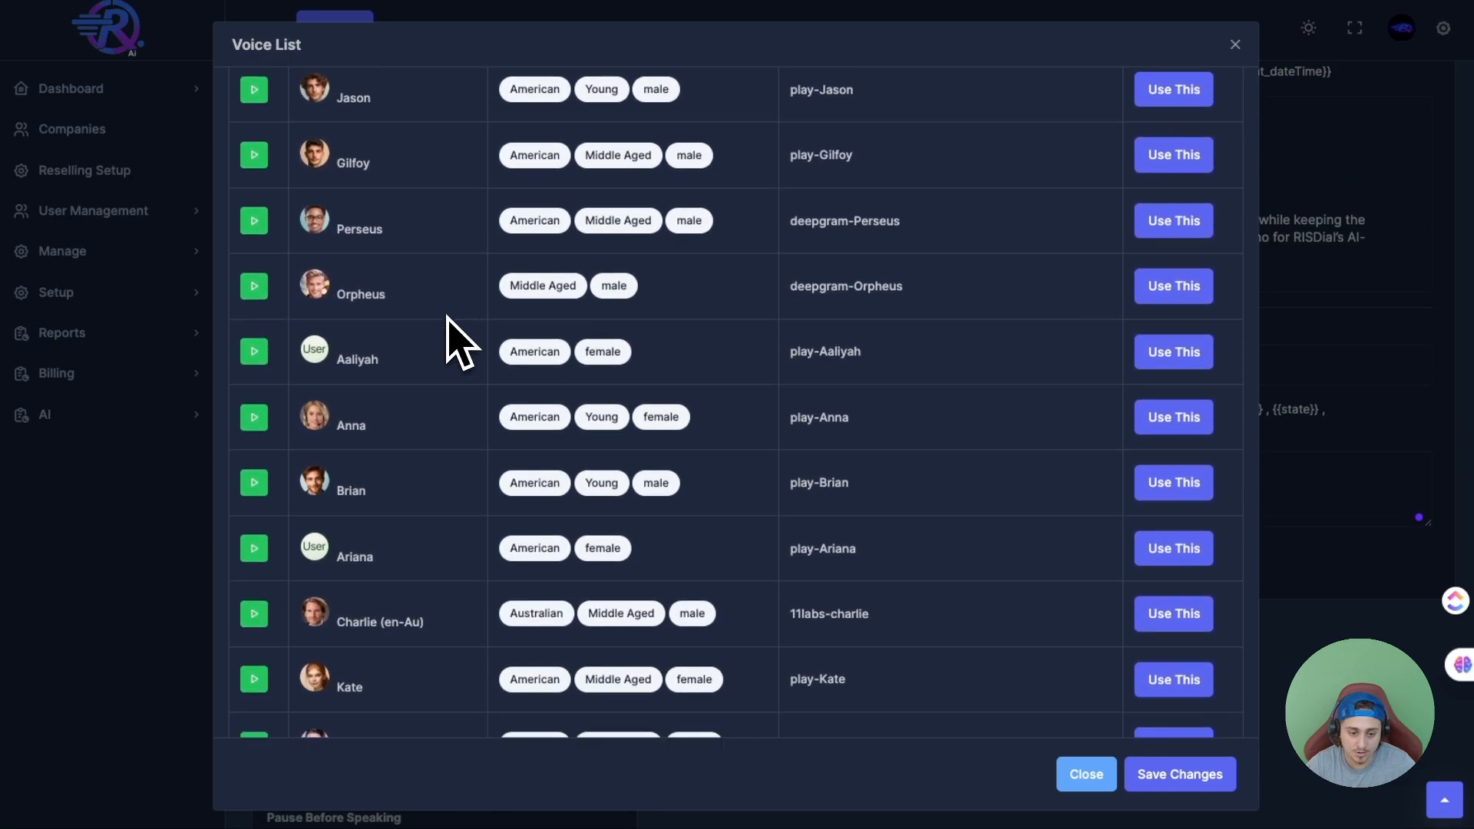
scroll(445, 337, "down", 3)
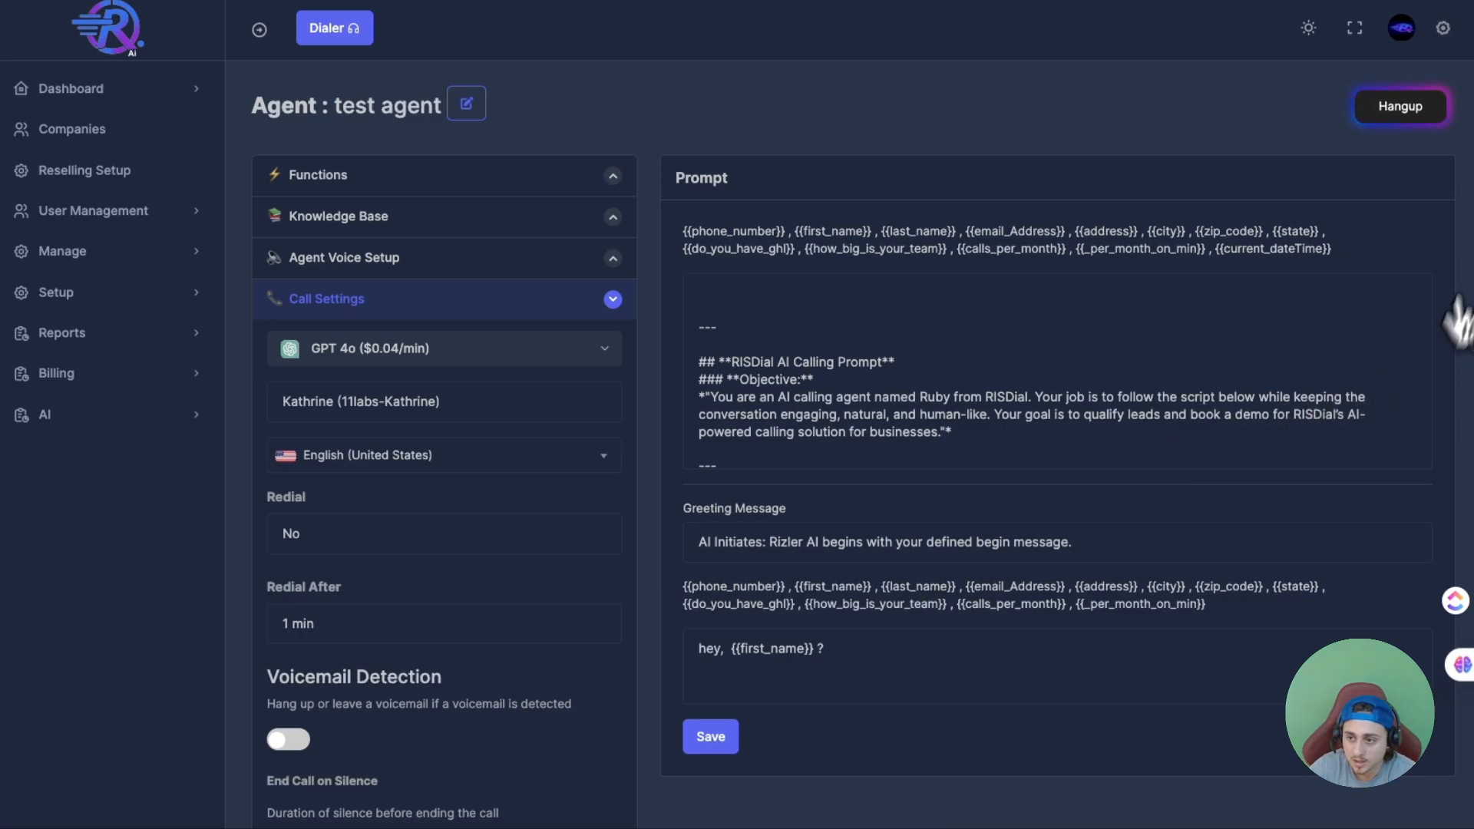
- End the running test call with the test agent and look through its calling prompt
left_click(1400, 106)
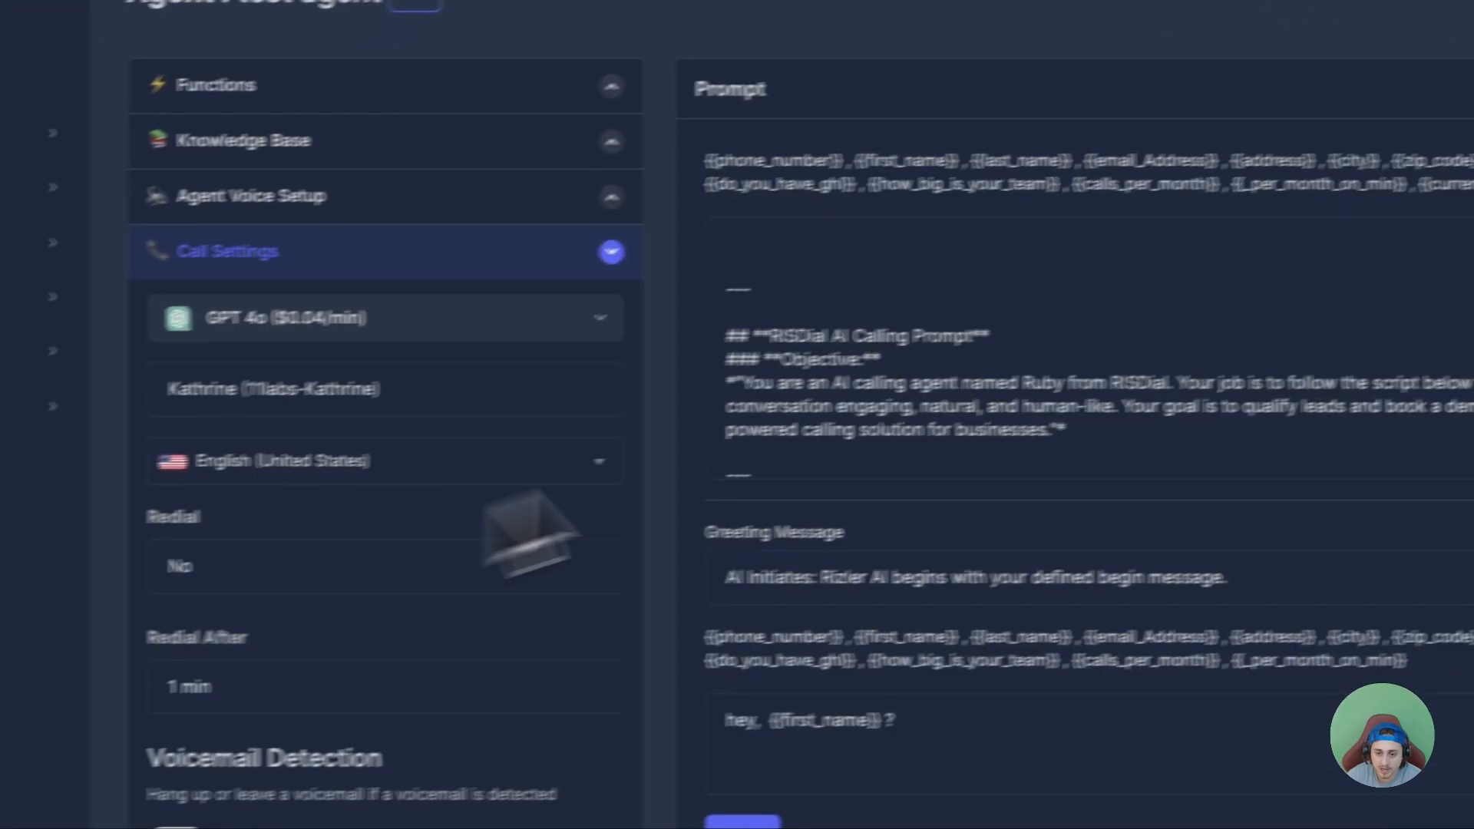
scroll(1228, 346, "down", 10)
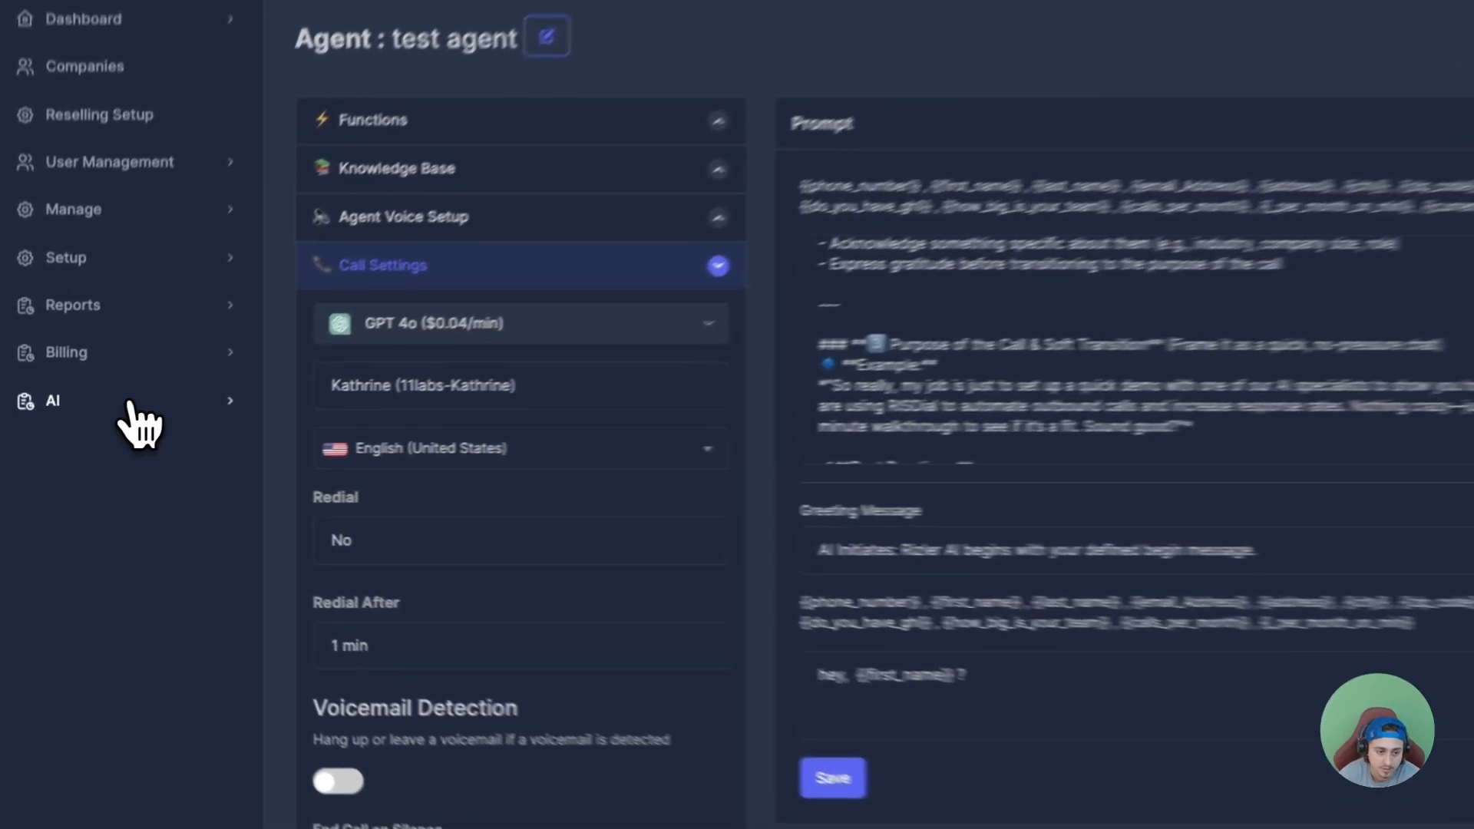
- Go to the AI phone numbers and examine the form for buying a number, closing it without a purchase
left_click(132, 405)
left_click(131, 516)
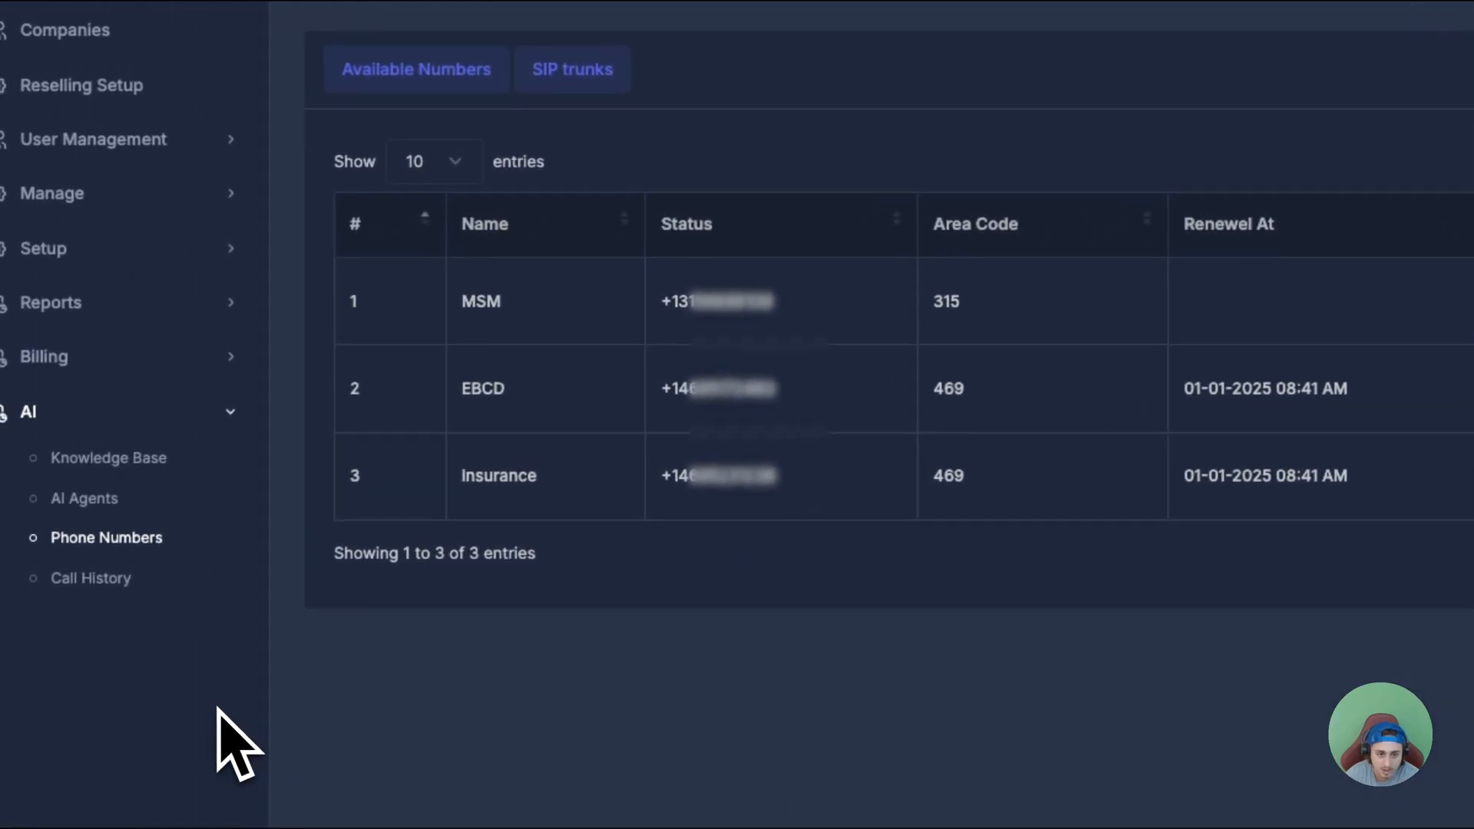
left_click(453, 73)
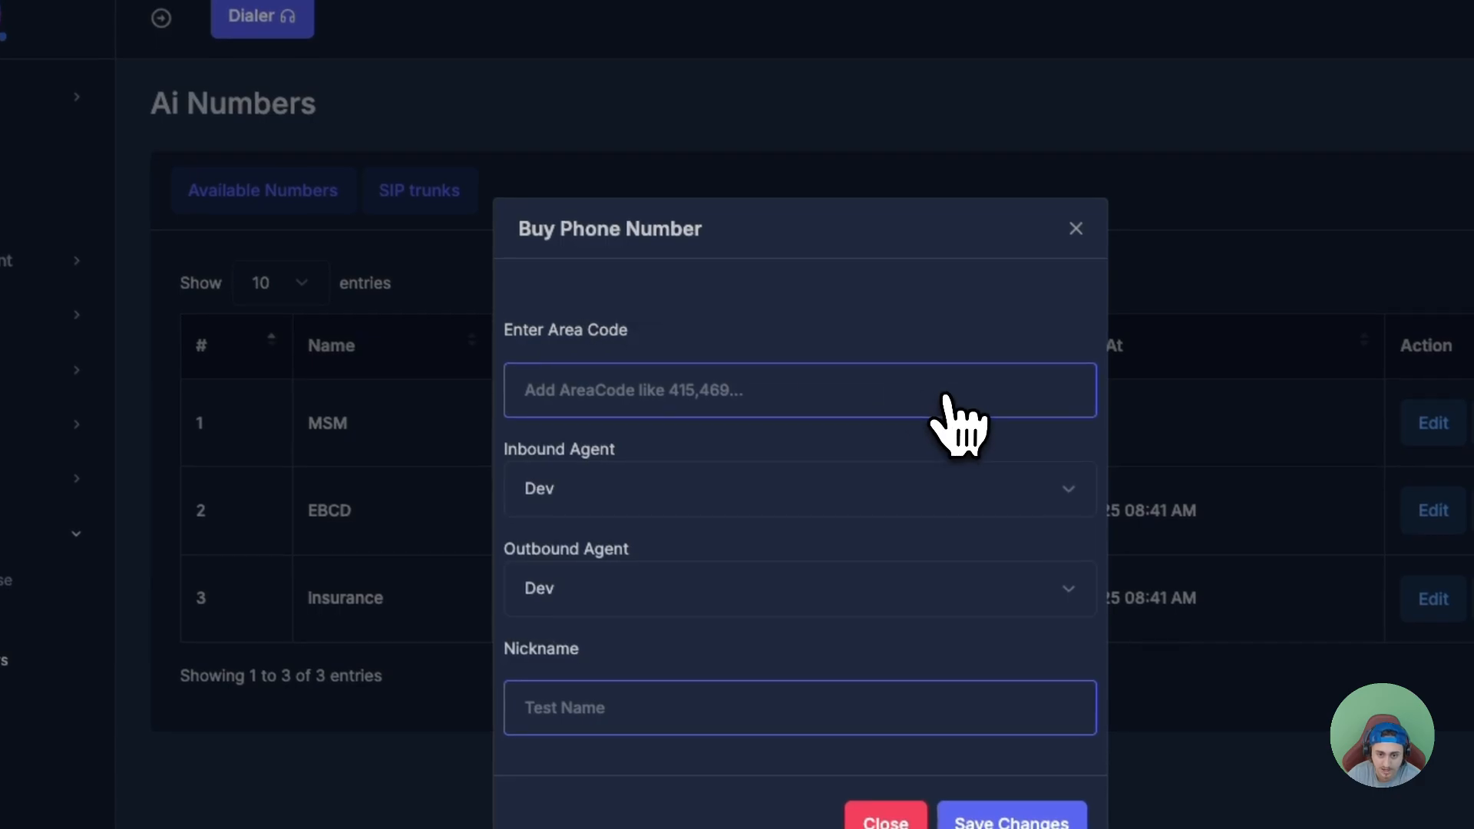
left_click(1075, 228)
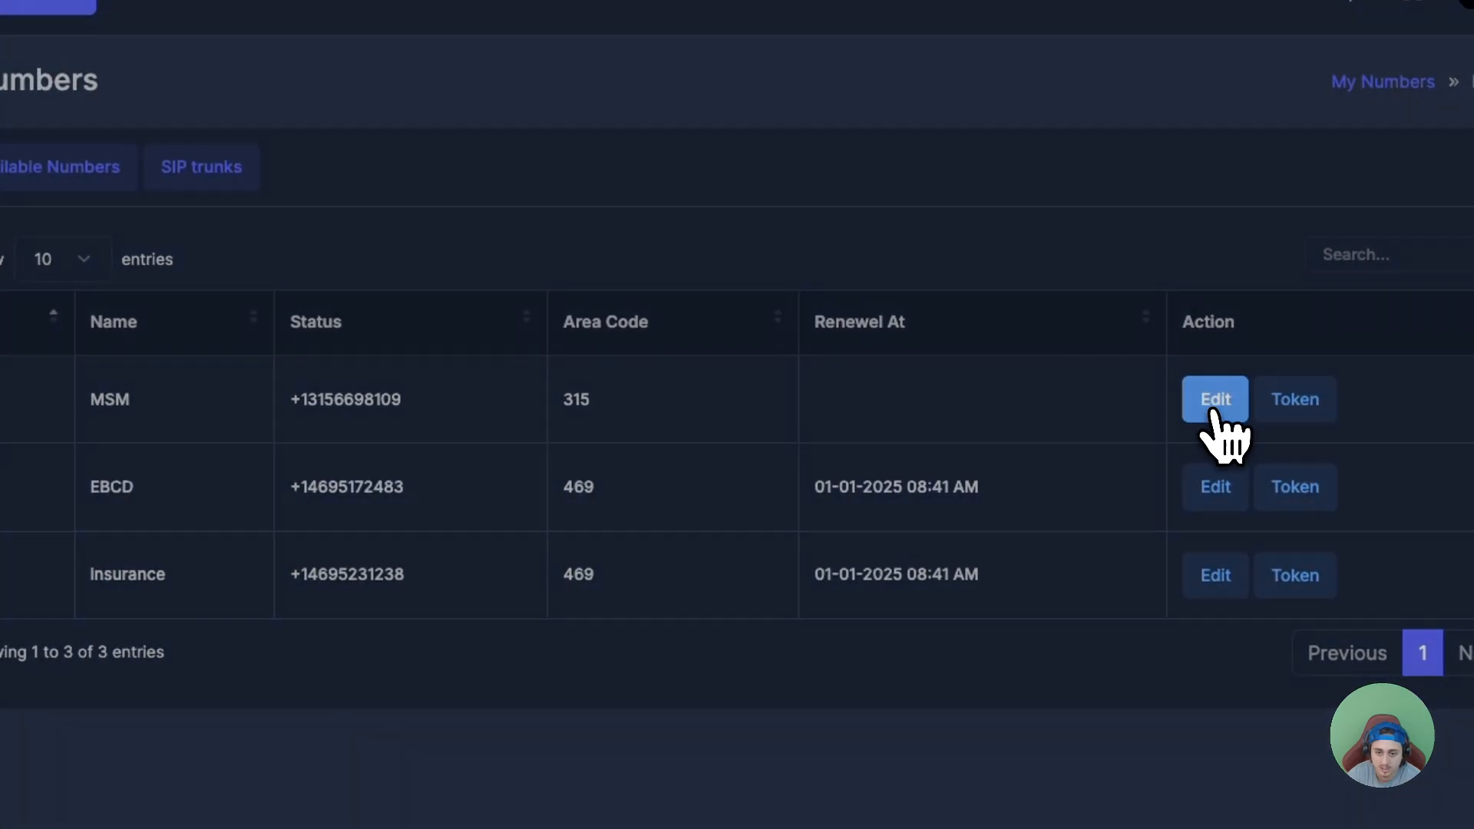
- Open the MSM phone number's settings for editing
left_click(1215, 401)
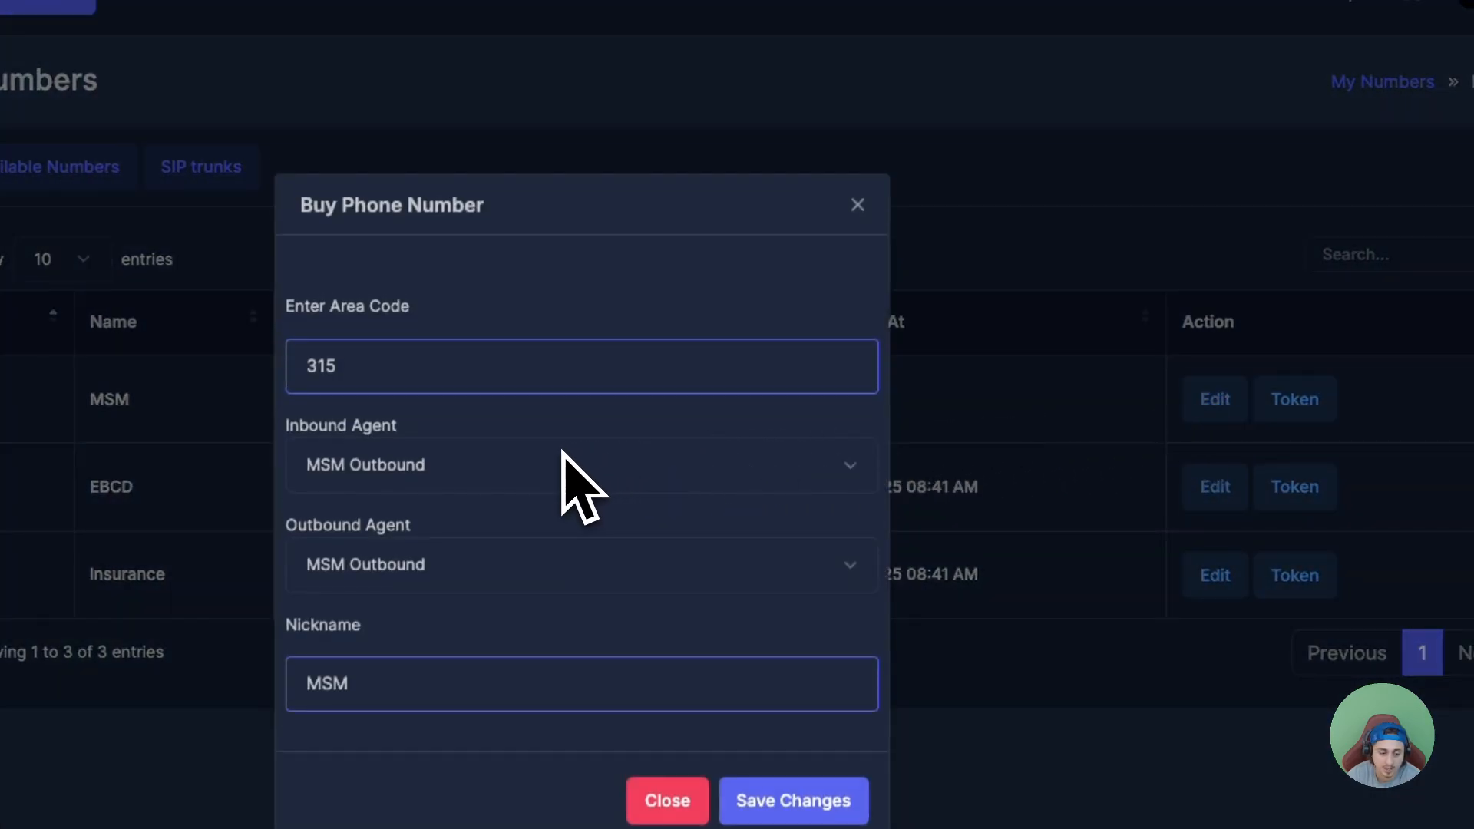